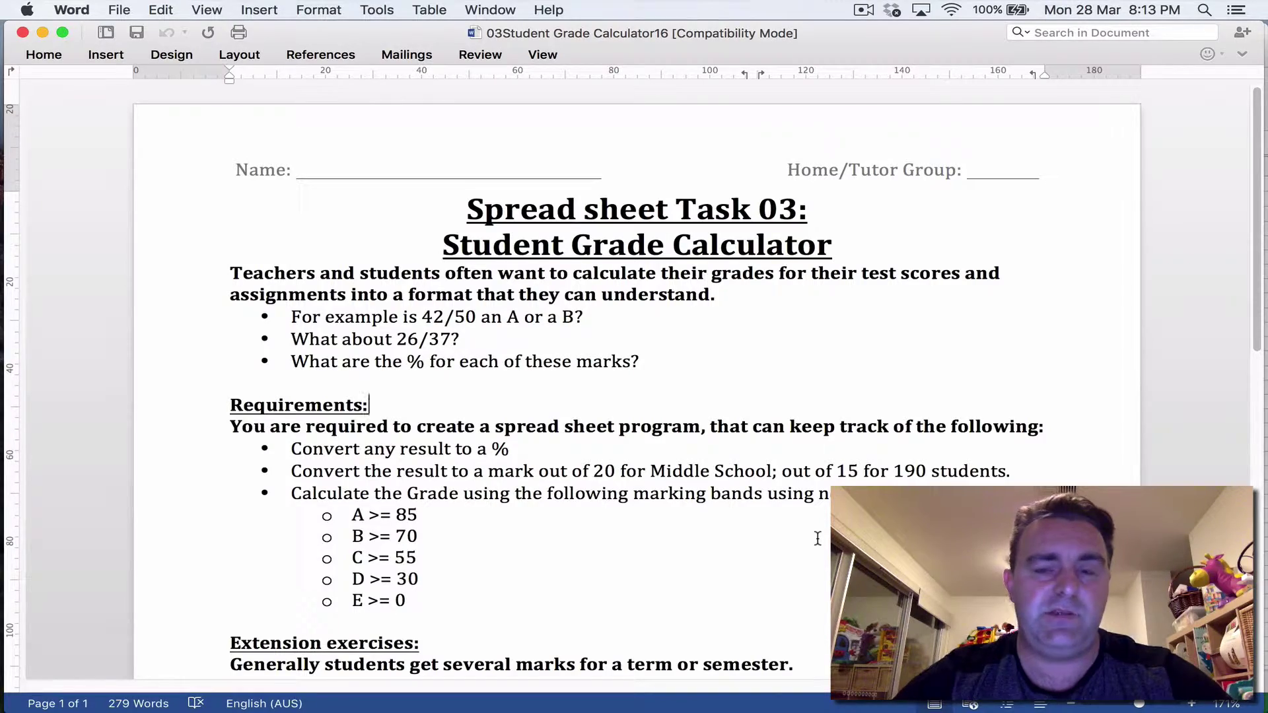
# - Show every open window with Mission Control to reach the Excel grade calculator
pyautogui.hotkey('ctrl', 'Up')
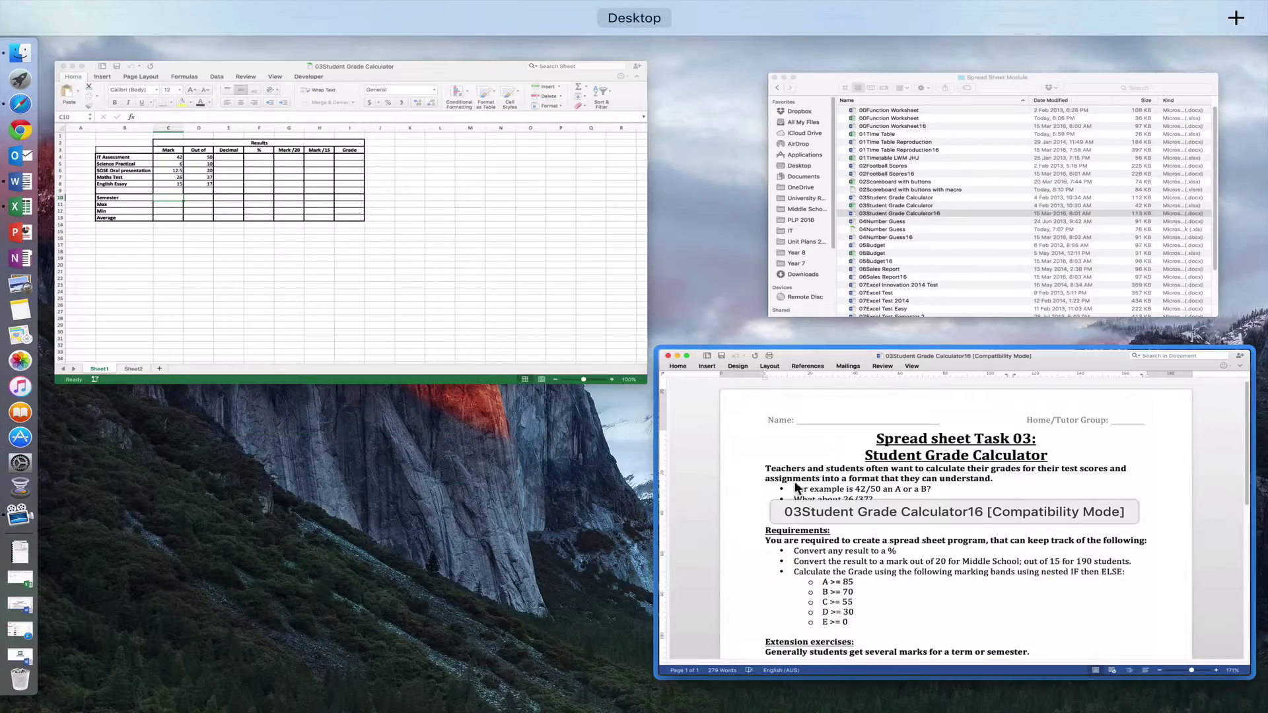
# - Bring the grade calculator to the front and review subjects, Mark and Out of columns
pyautogui.click(529, 300)
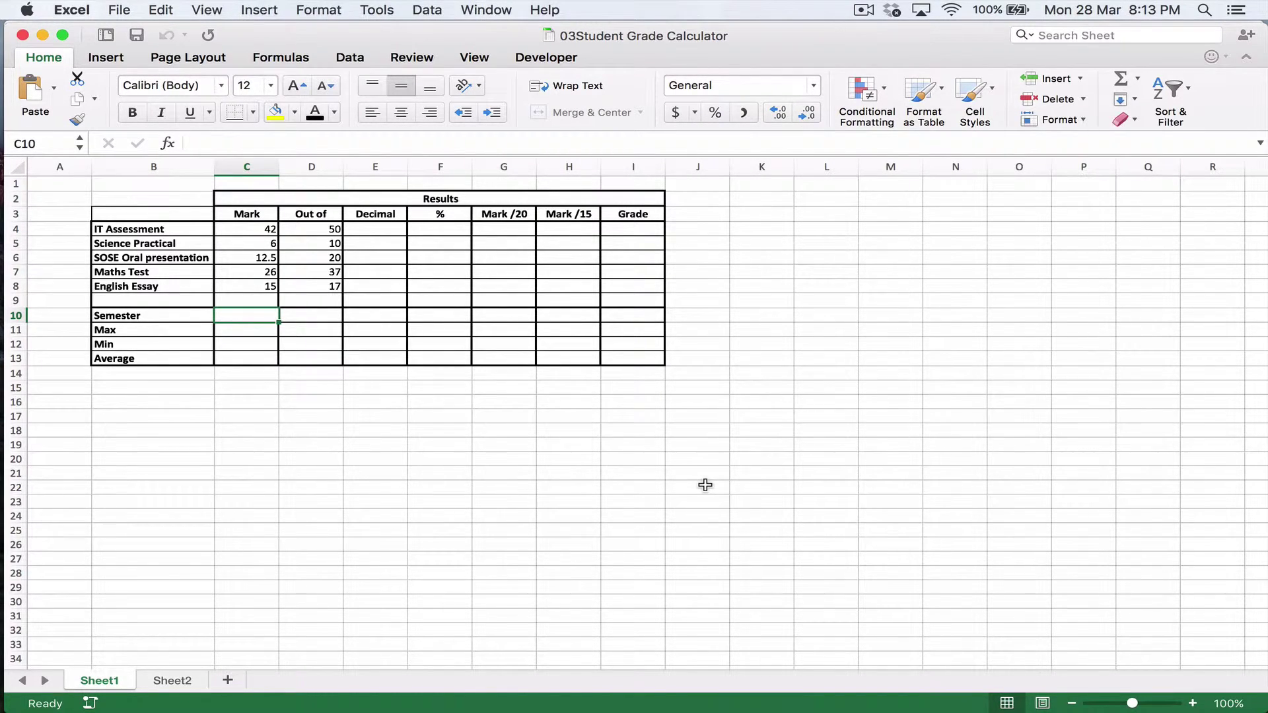
pyautogui.moveTo(142, 231); pyautogui.dragTo(150, 284)
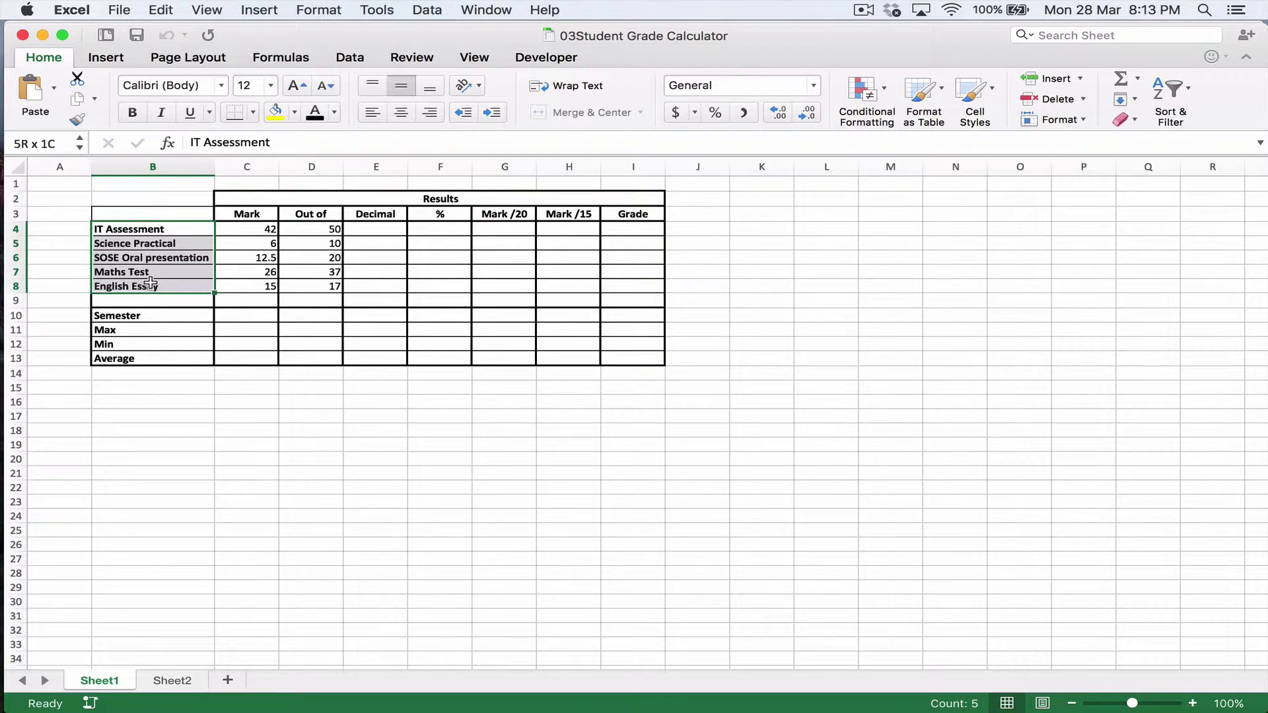
pyautogui.click(240, 213)
pyautogui.click(328, 211)
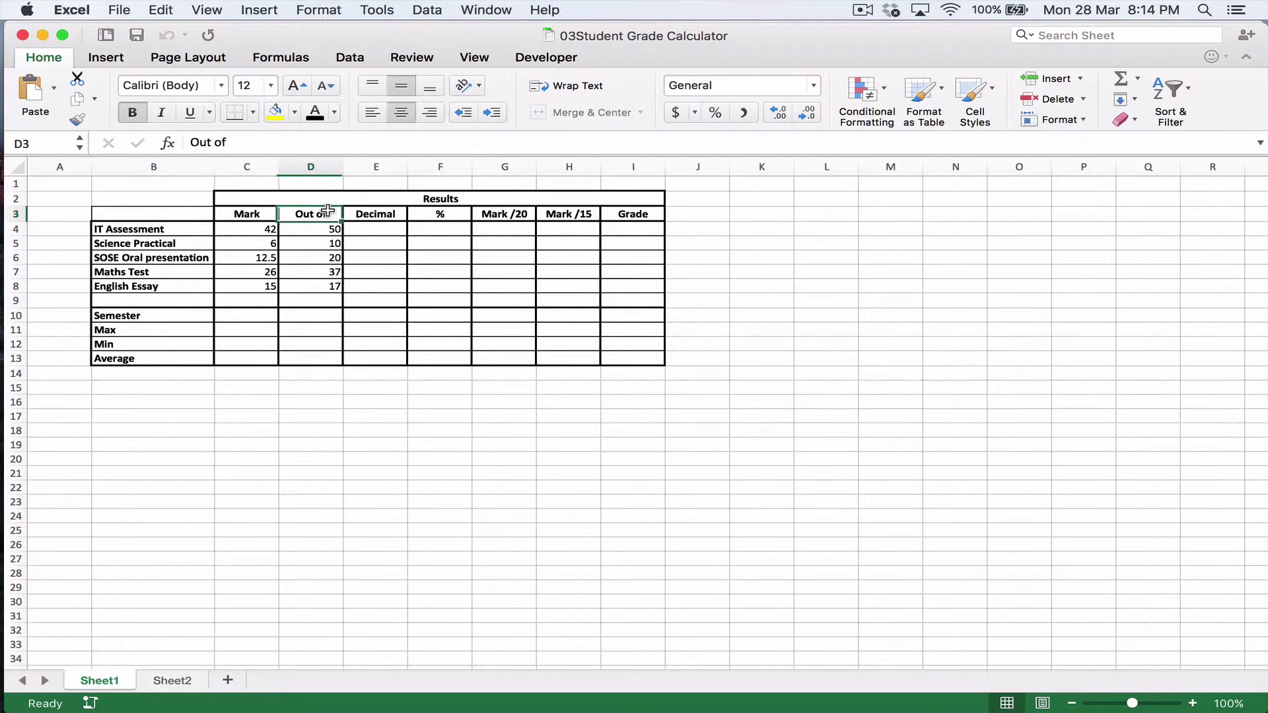
pyautogui.click(258, 229)
pyautogui.click(309, 226)
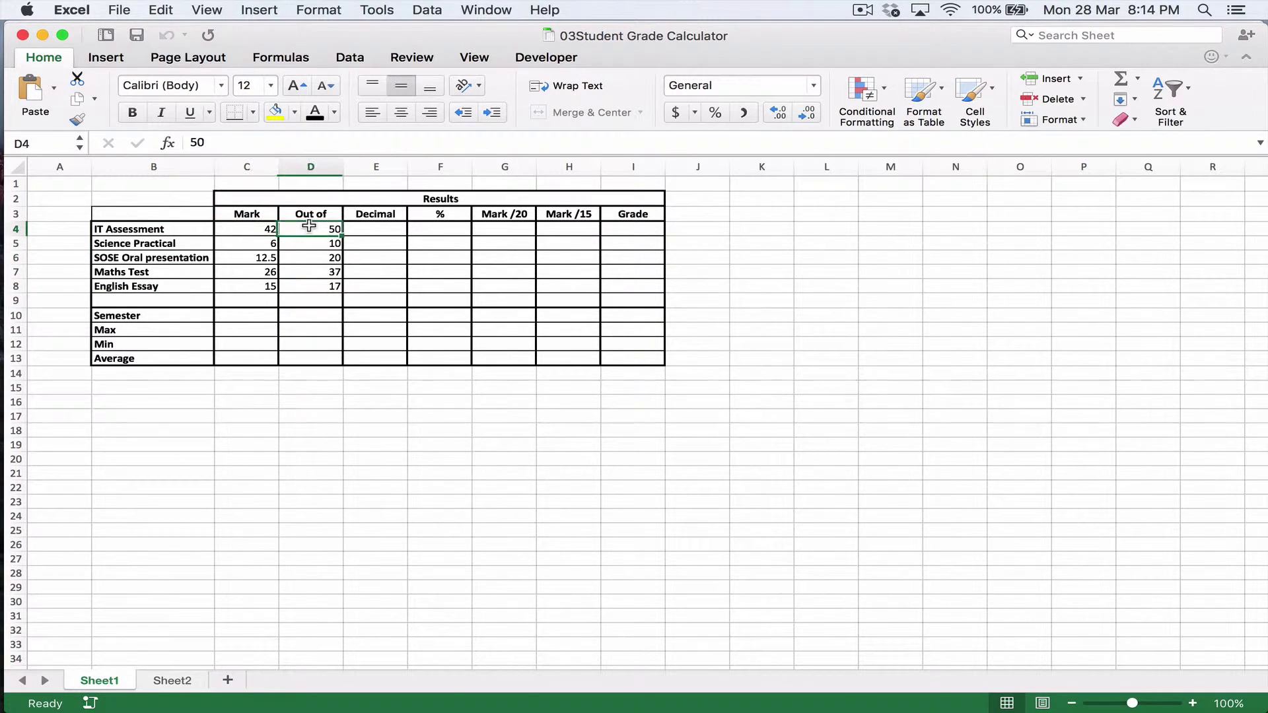
# - Try a trial 42/50 entry in spare cell C15, then delete it
pyautogui.click(263, 386)
pyautogui.write('42/')
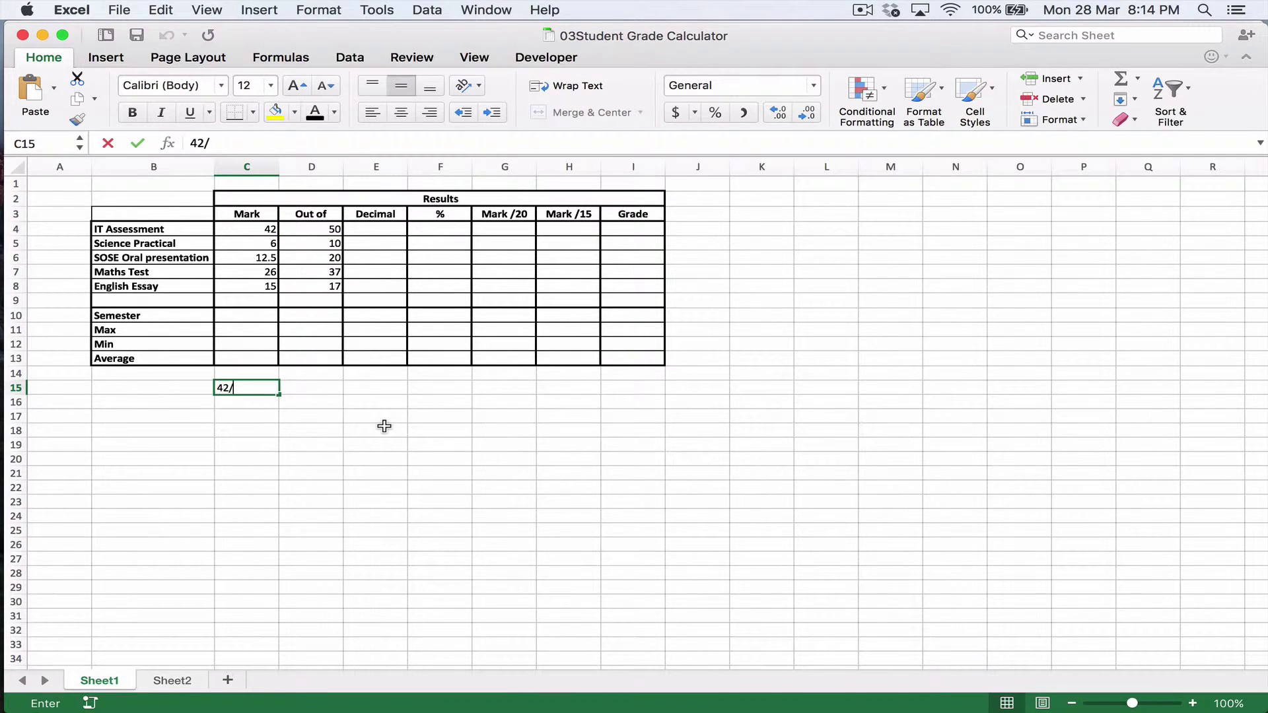
pyautogui.write('50')
pyautogui.press('Return')
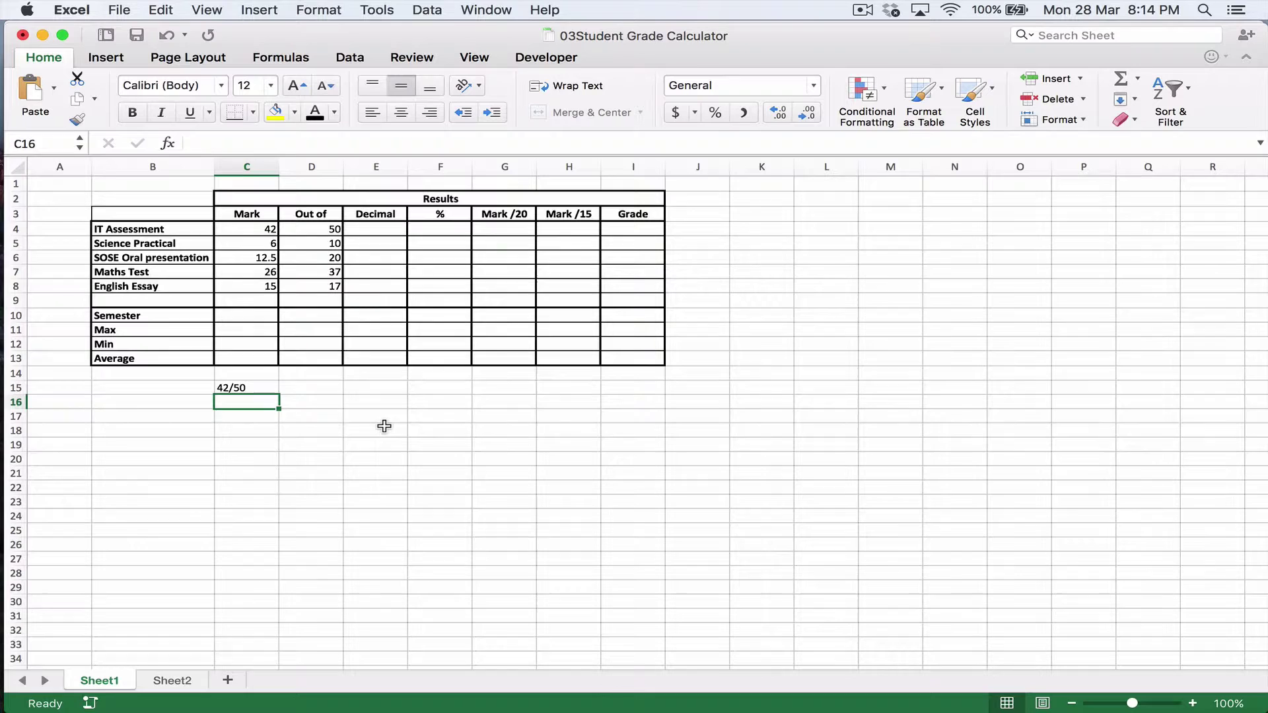
pyautogui.press('Up')
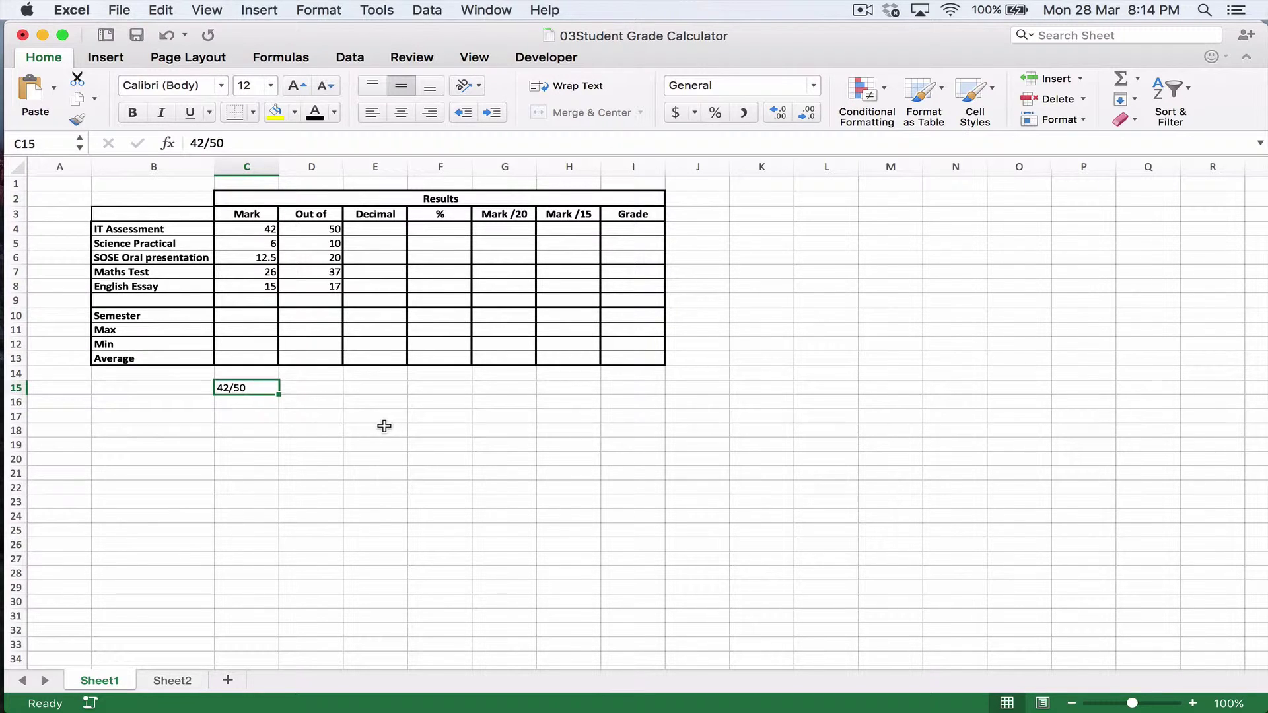
pyautogui.press('Delete')
# - Check the number formats of E5 and F5, ending on E4
pyautogui.press('Right')
pyautogui.press('Right')
pyautogui.press('Up')
pyautogui.press('Up')
pyautogui.press('Up')
pyautogui.press('Up')
pyautogui.press('Up')
pyautogui.press('Up')
pyautogui.press('Up')
pyautogui.press('Up')
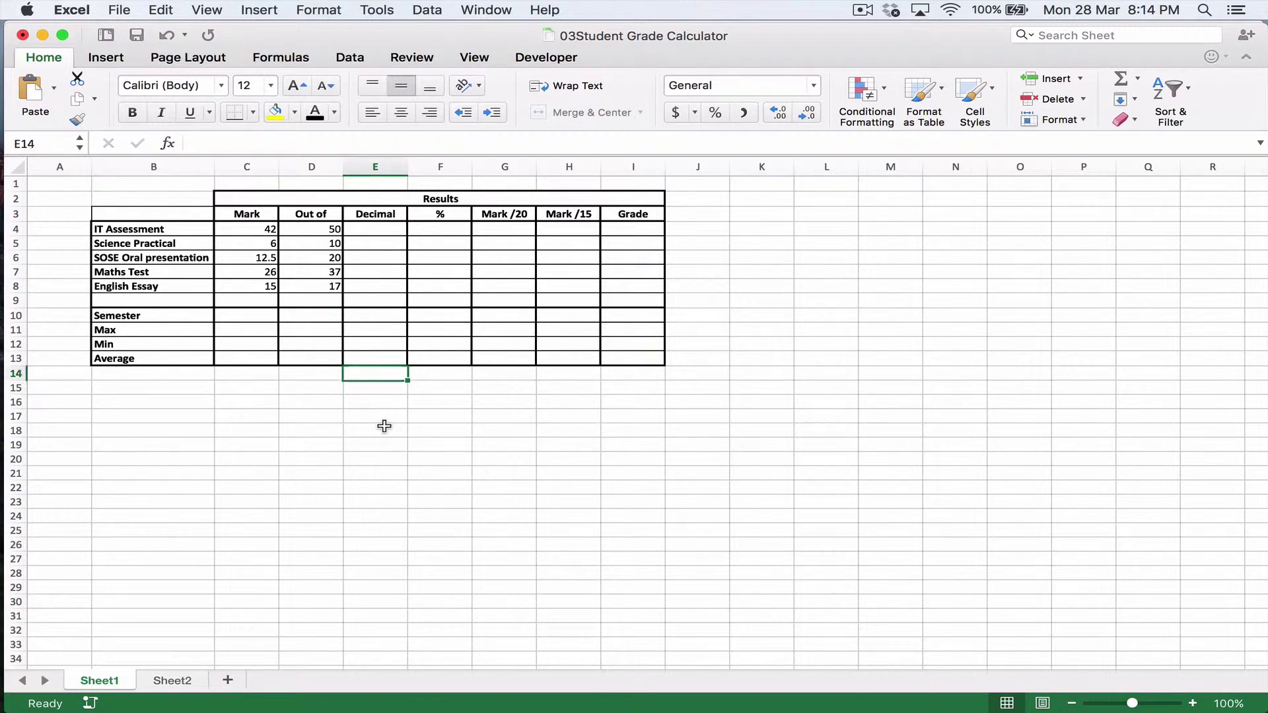
pyautogui.press('Up')
pyautogui.press('Up')
pyautogui.press('Up')
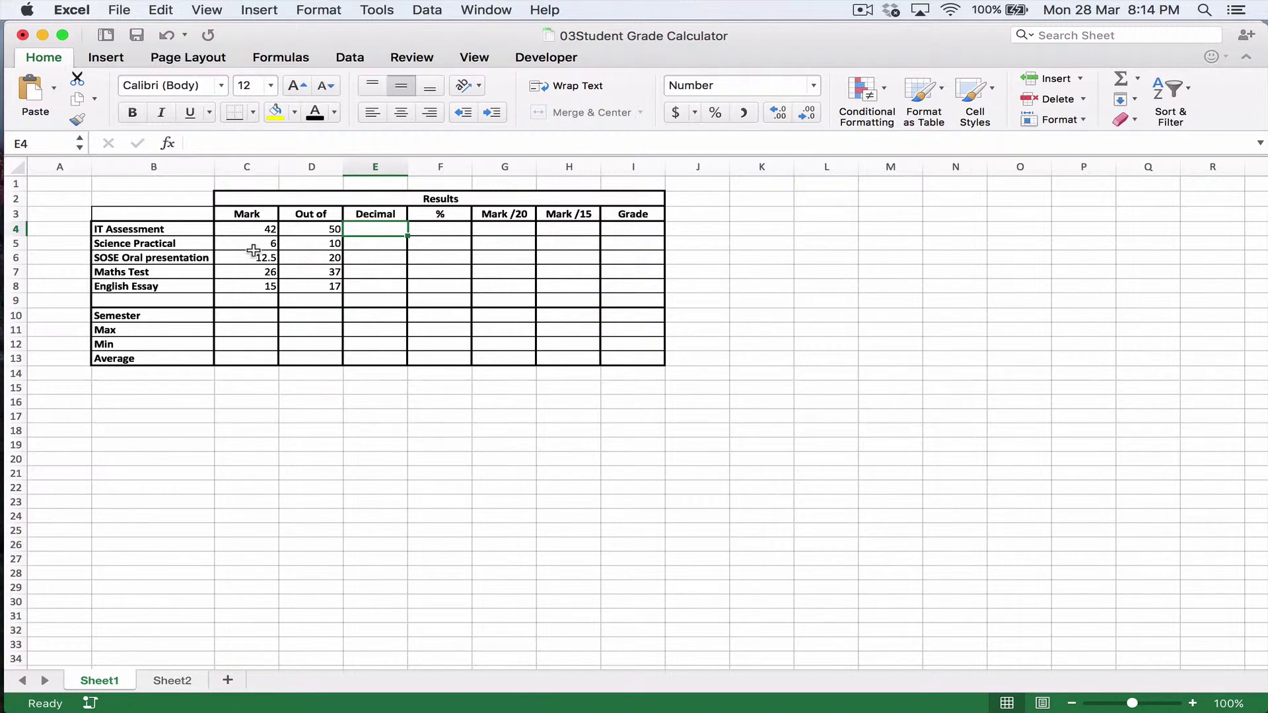
pyautogui.click(365, 244)
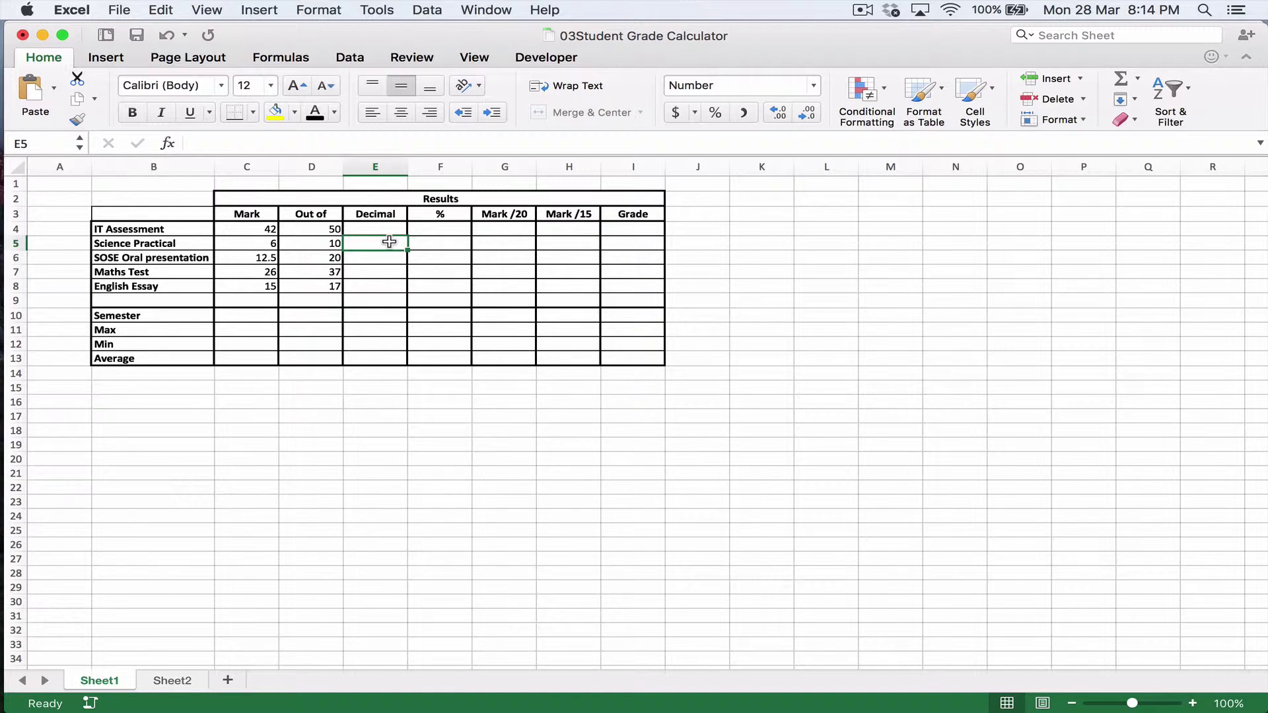
pyautogui.click(428, 243)
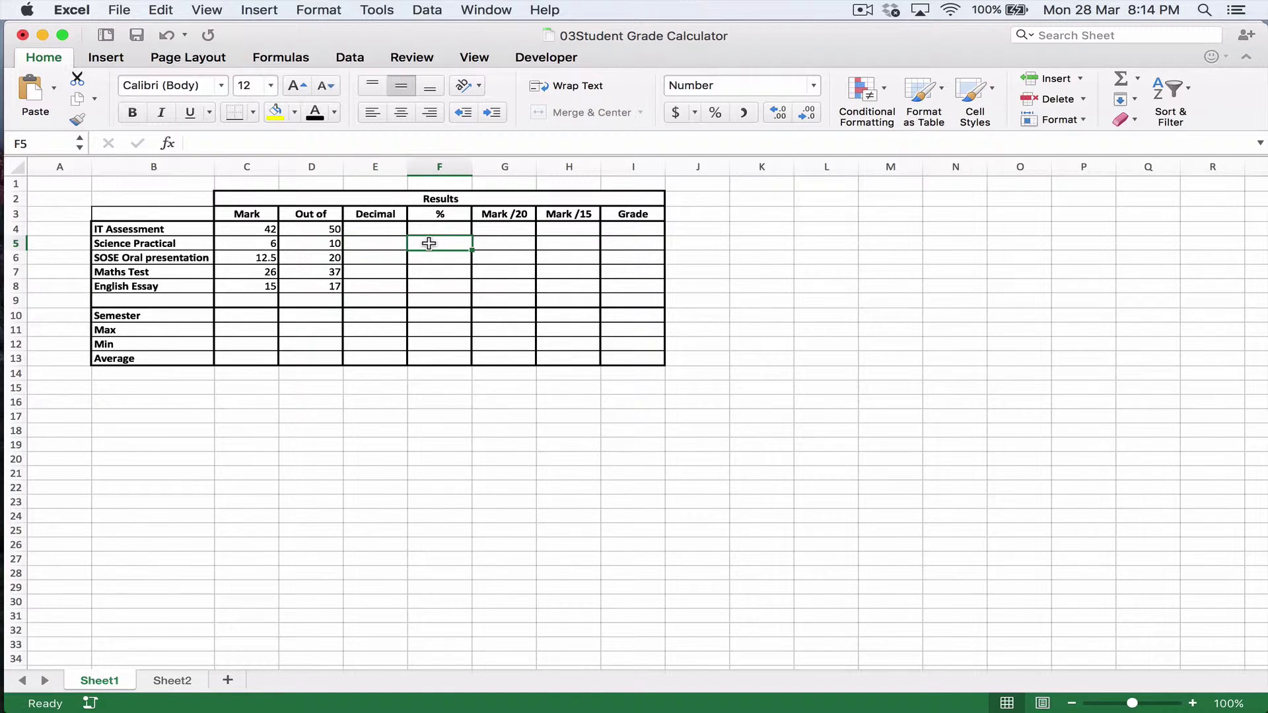
pyautogui.click(362, 230)
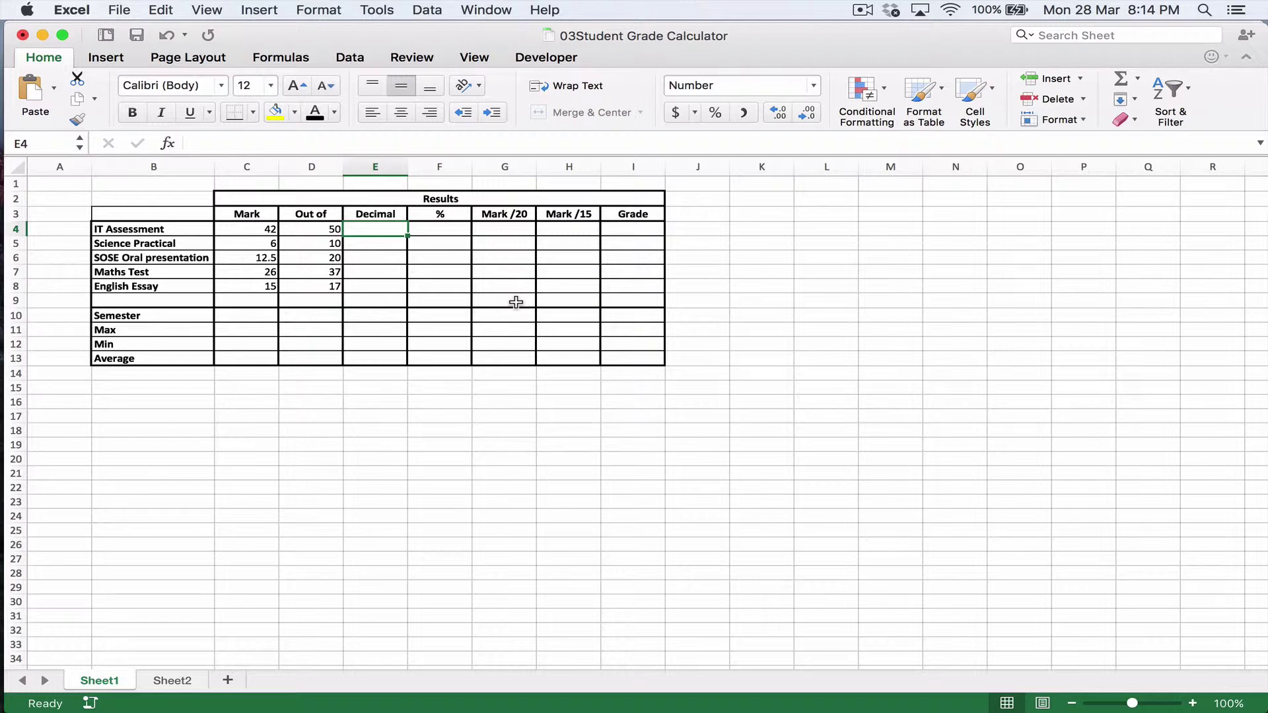
# - Enter =C4/D4 in E4 for the IT Assessment decimal
pyautogui.write('=')
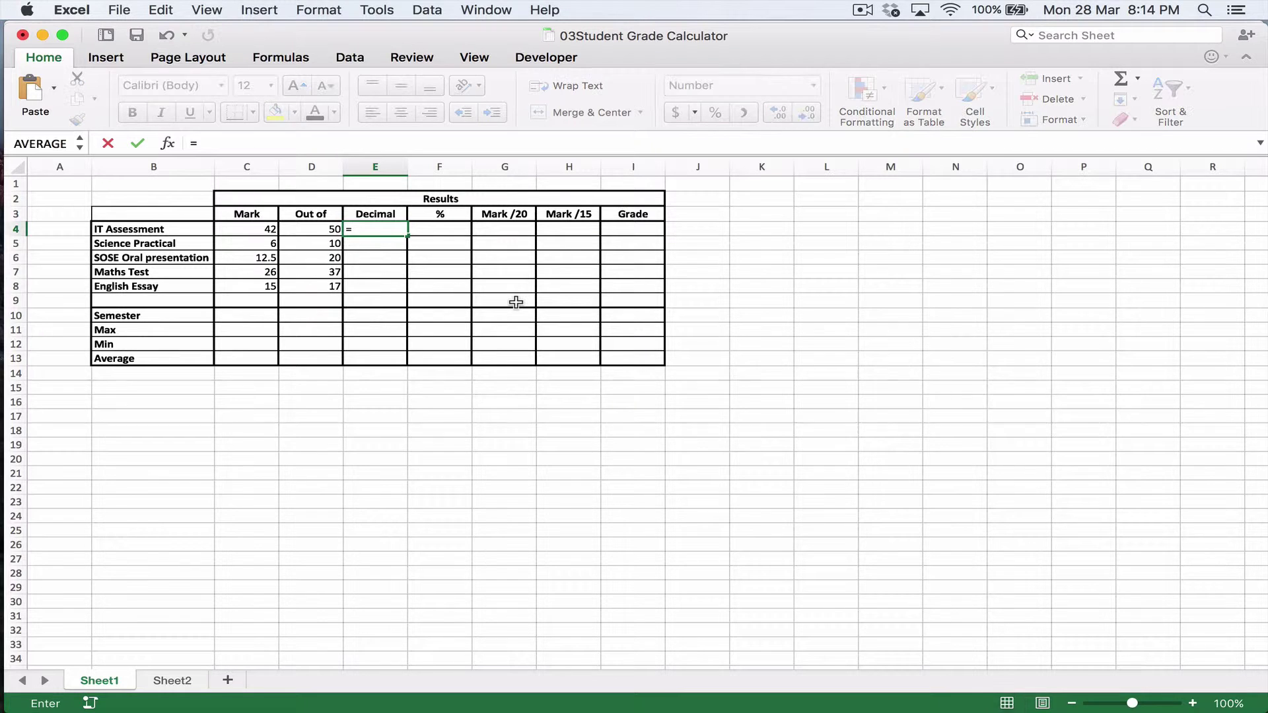
pyautogui.click(261, 228)
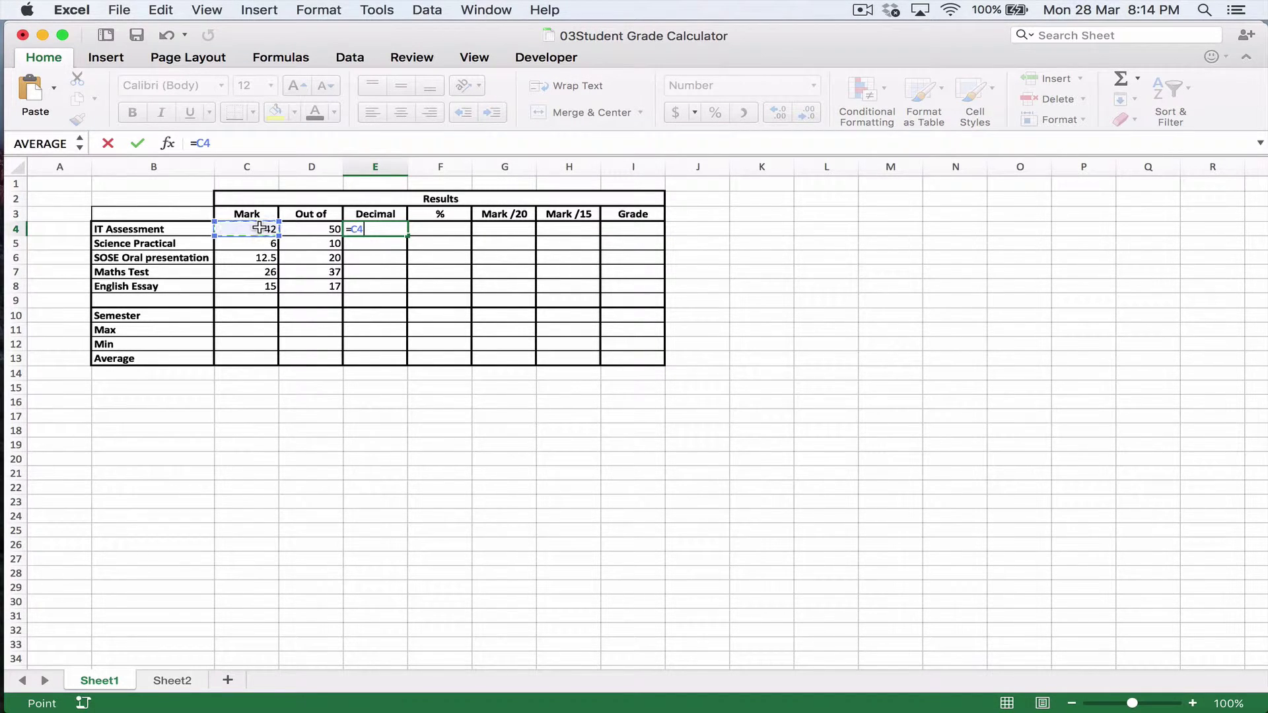
pyautogui.write('/')
pyautogui.click(319, 230)
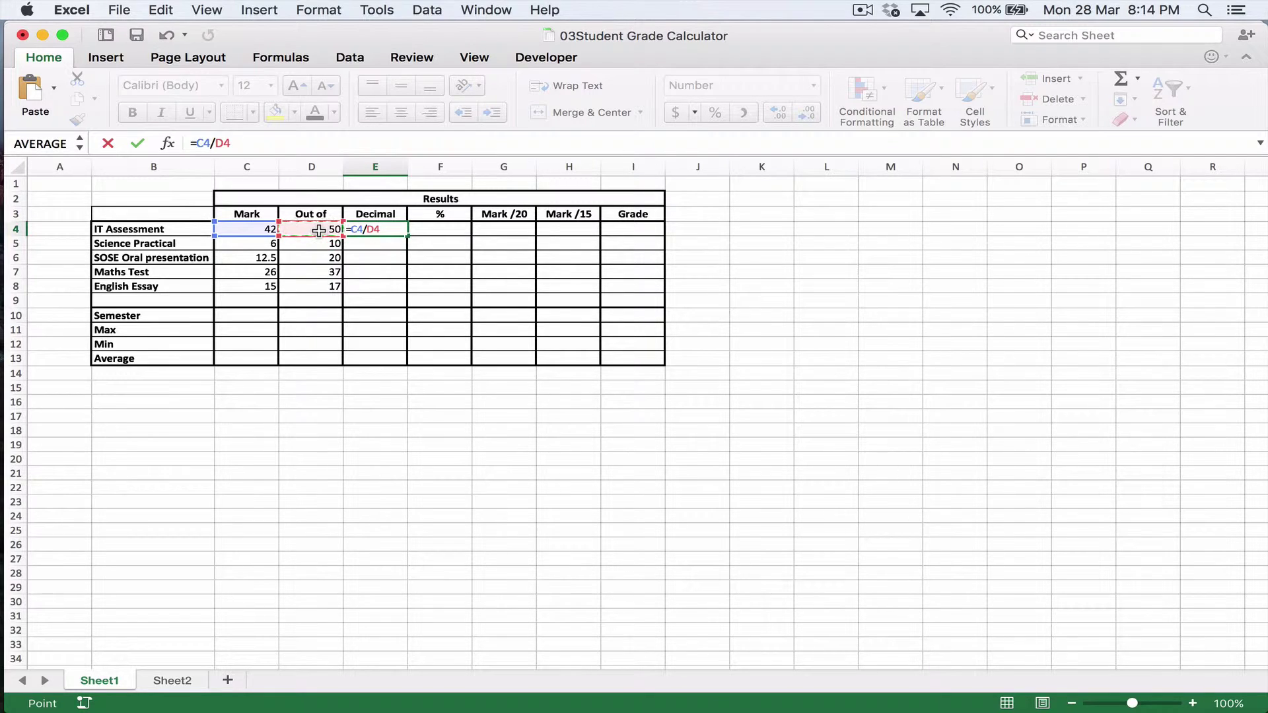
pyautogui.press('Return')
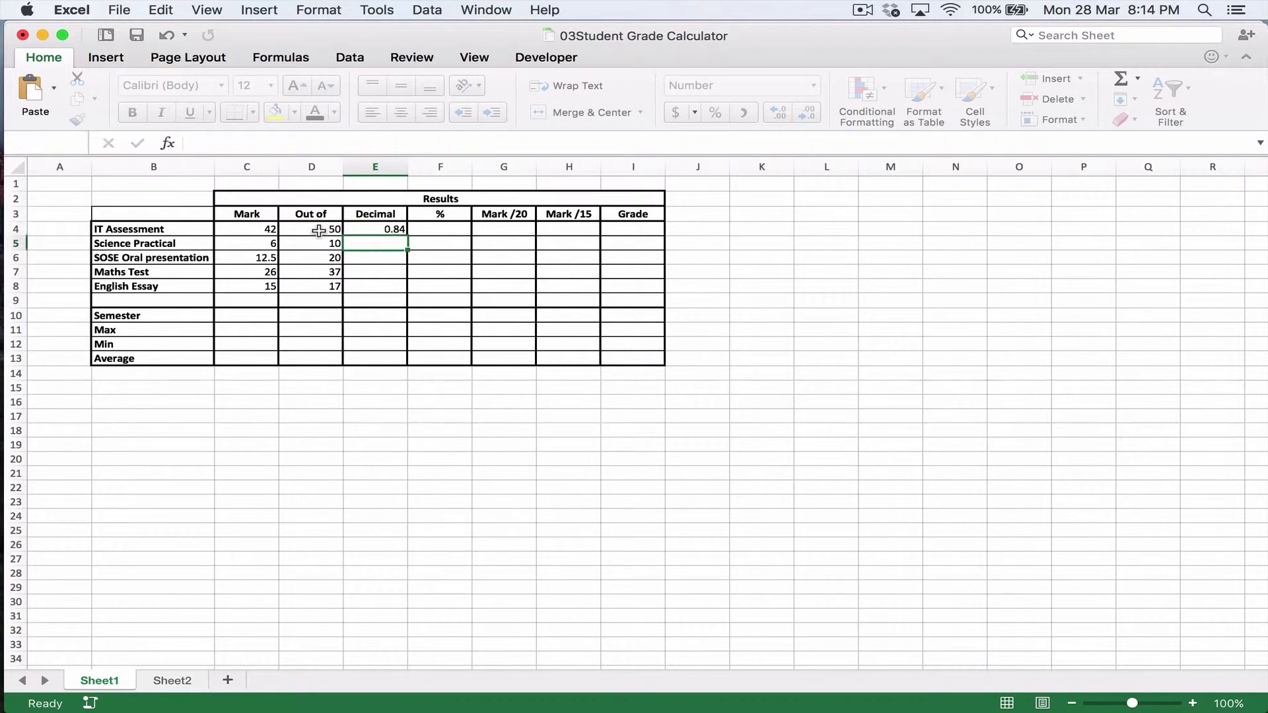
pyautogui.click(379, 229)
# - Enter =C5/D5 in E5 for the Science Practical decimal
pyautogui.click(381, 243)
pyautogui.write('=')
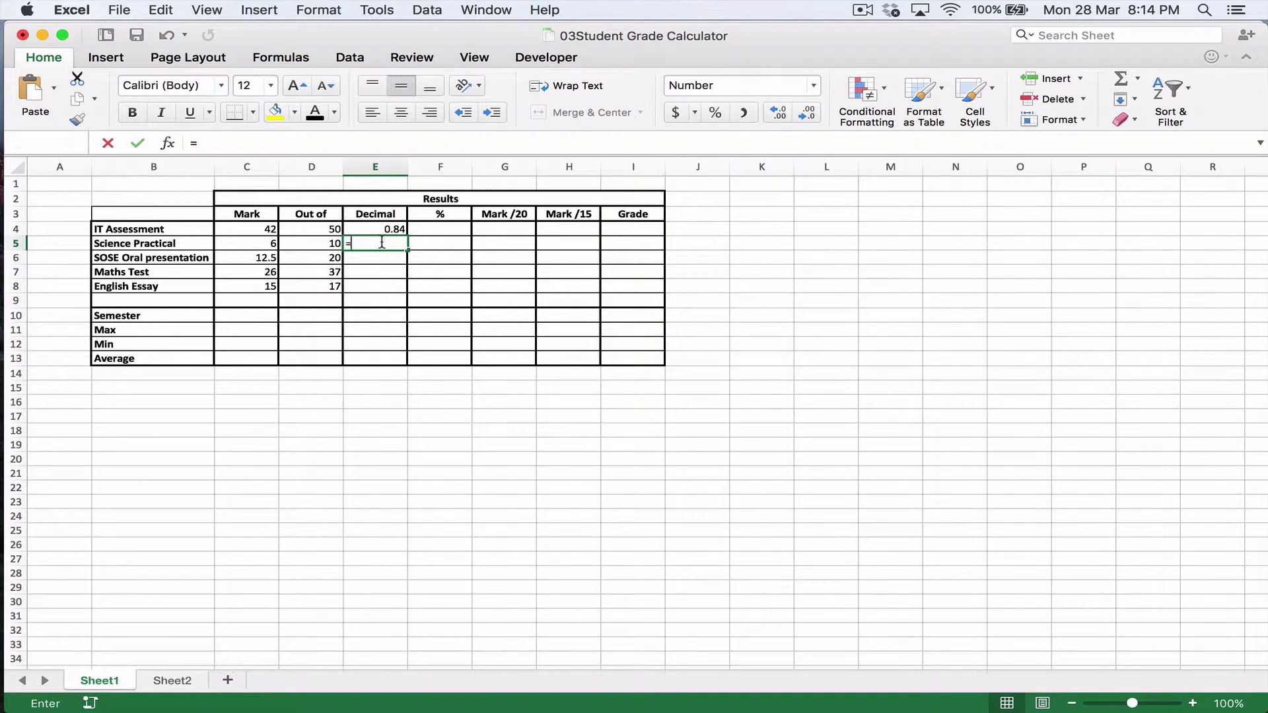
pyautogui.click(264, 243)
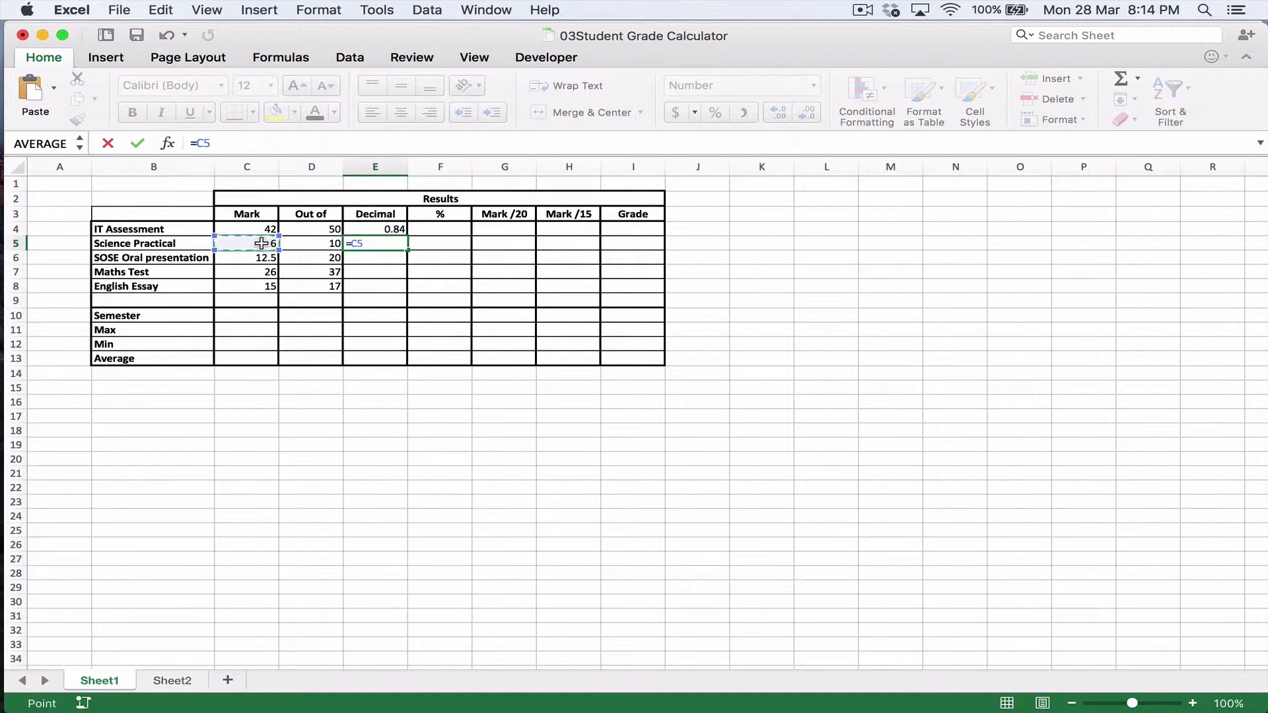
pyautogui.write('/')
pyautogui.click(308, 245)
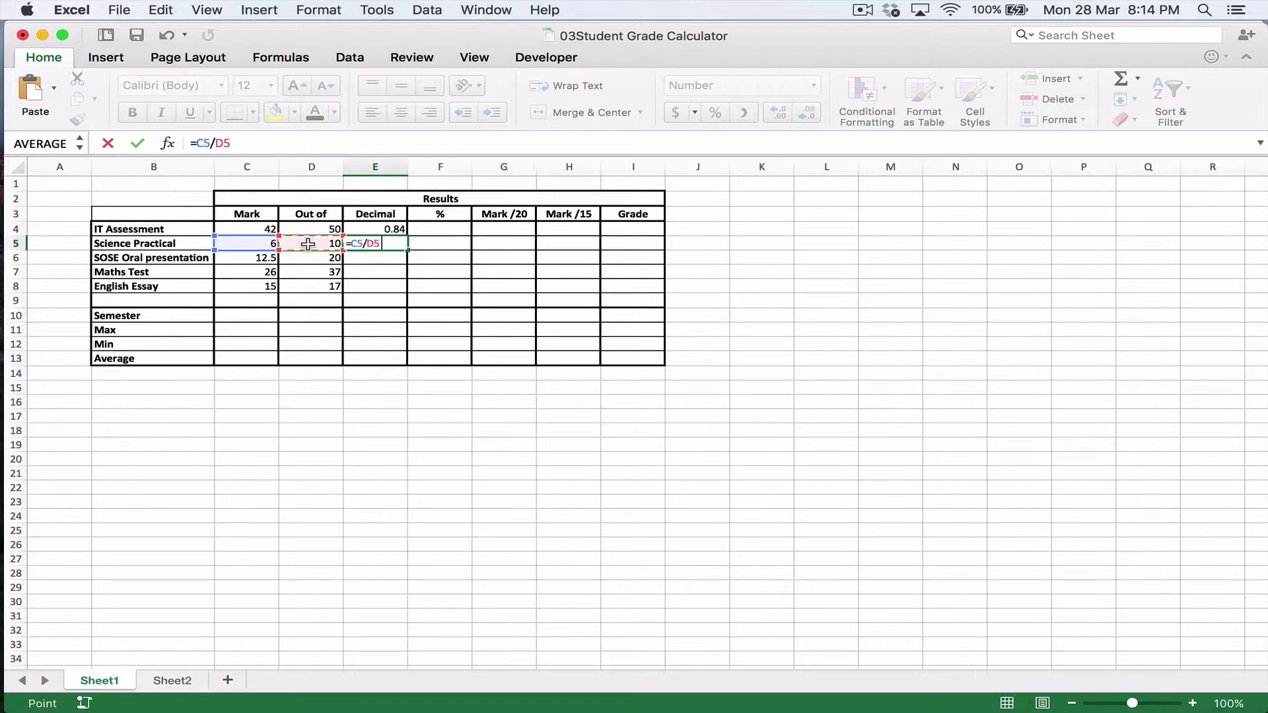
pyautogui.press('Return')
pyautogui.press('Up')
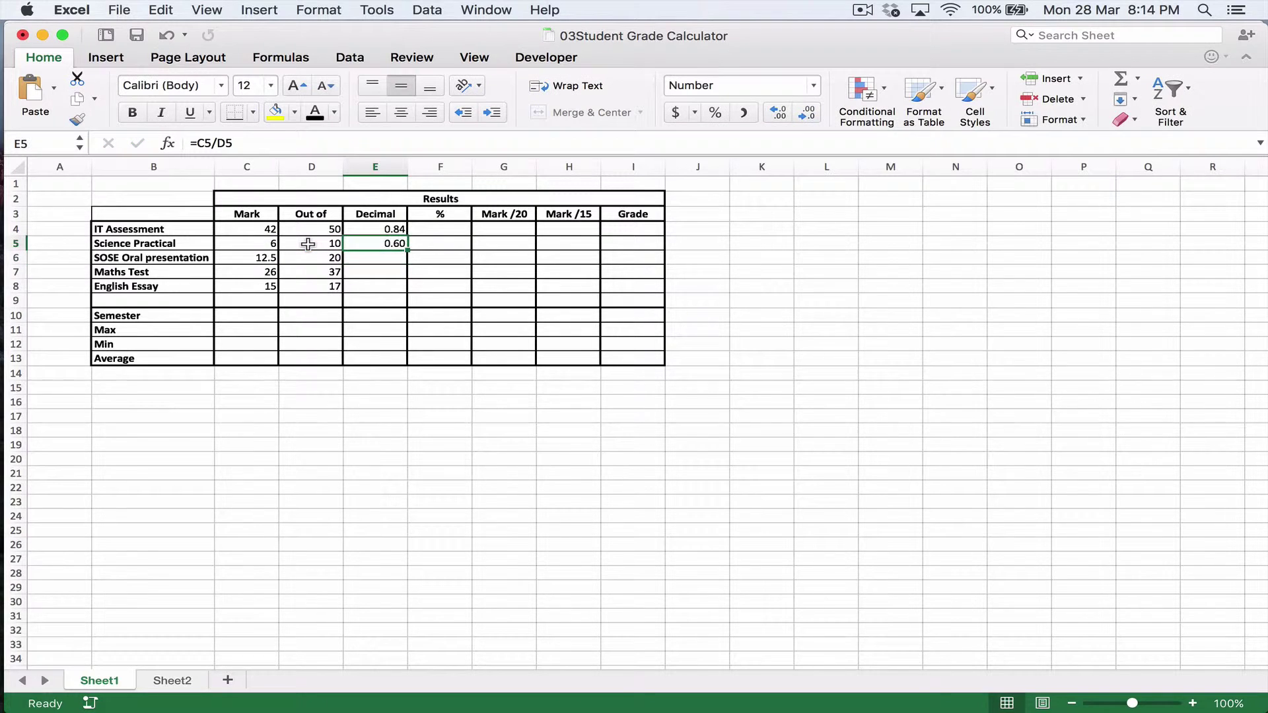
# - Copy the E5 decimal formula into E6, E7 and E8
pyautogui.press('super+c')
pyautogui.press('Down')
pyautogui.press('super+v')
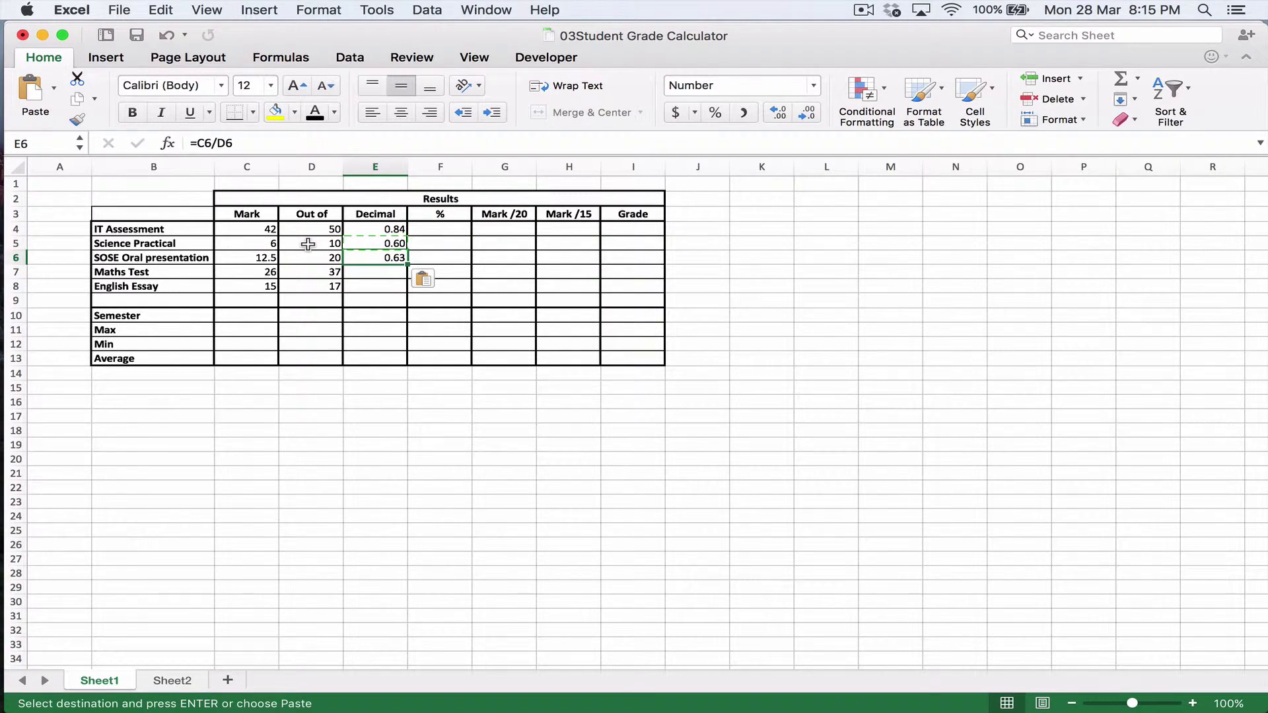
pyautogui.press('Down')
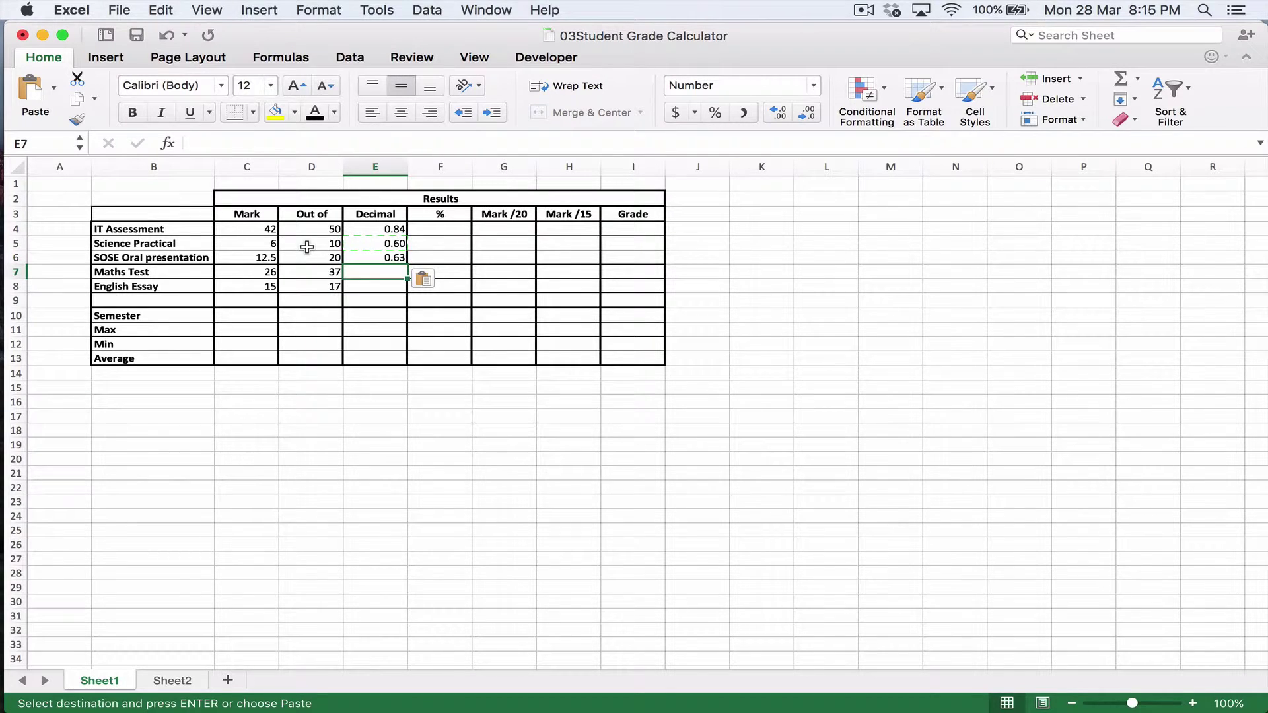
pyautogui.press('super+v')
pyautogui.press('Down')
pyautogui.press('super+v')
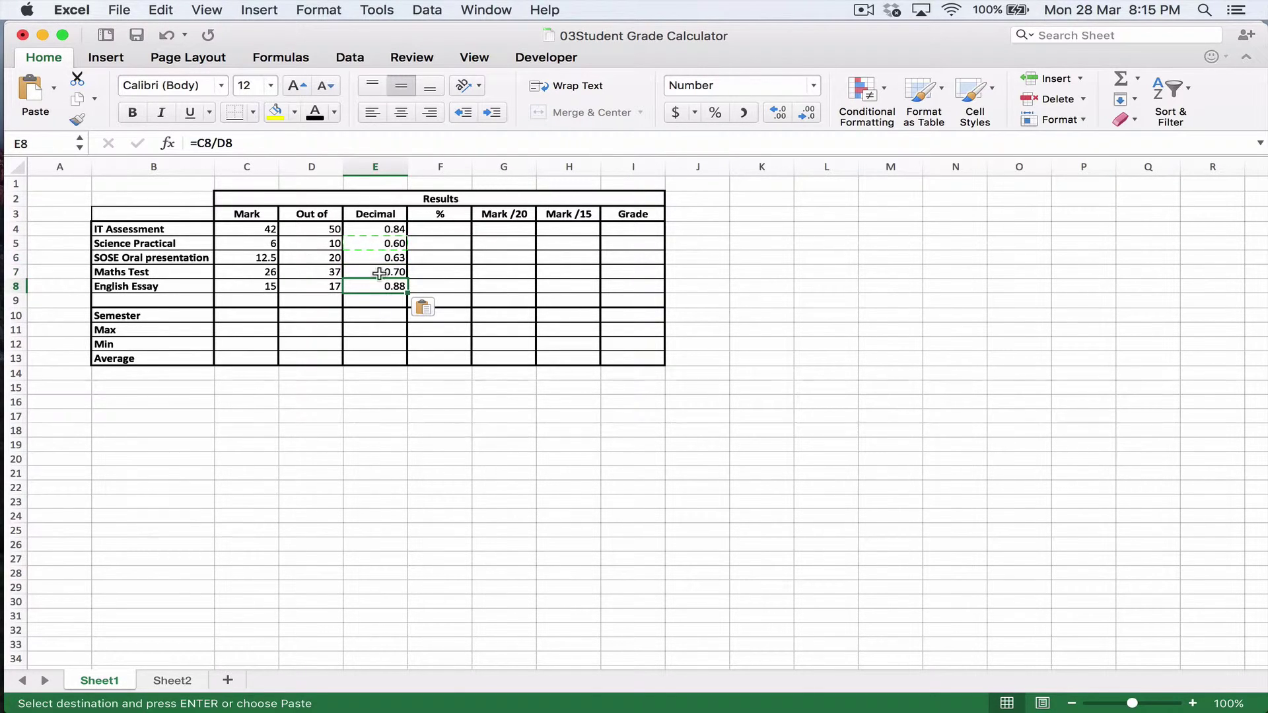
pyautogui.click(357, 267)
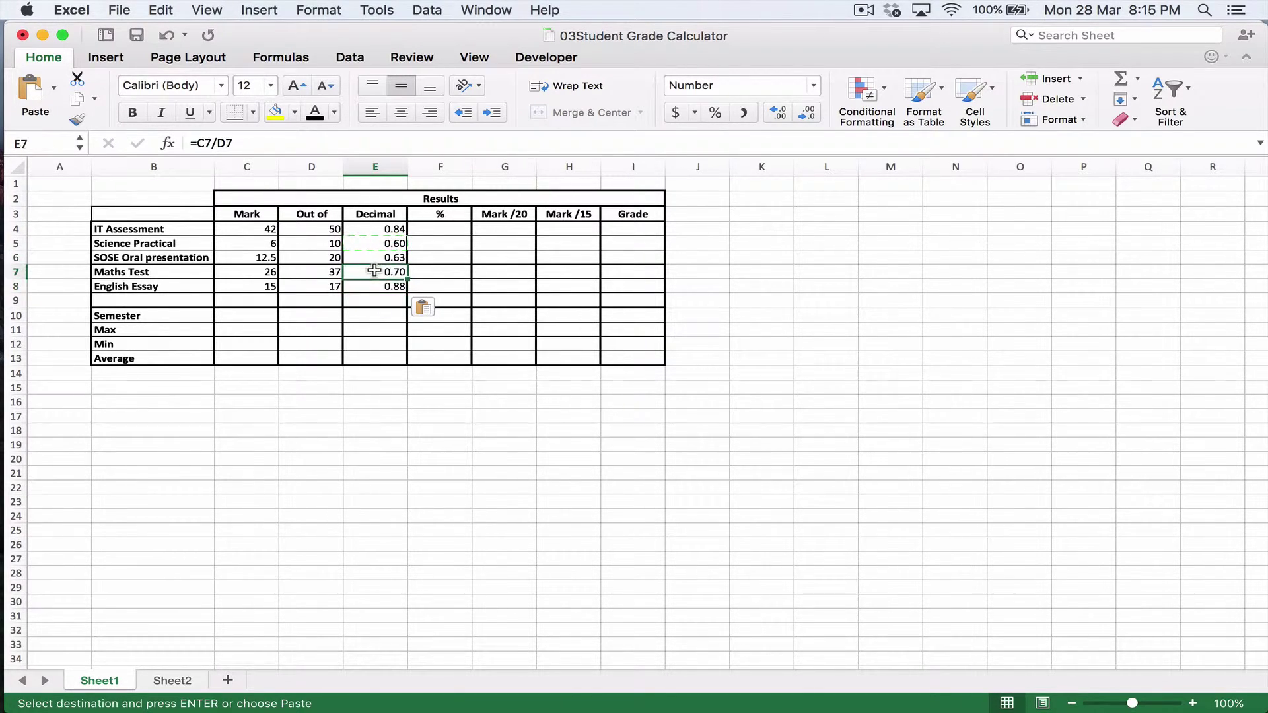
pyautogui.click(354, 281)
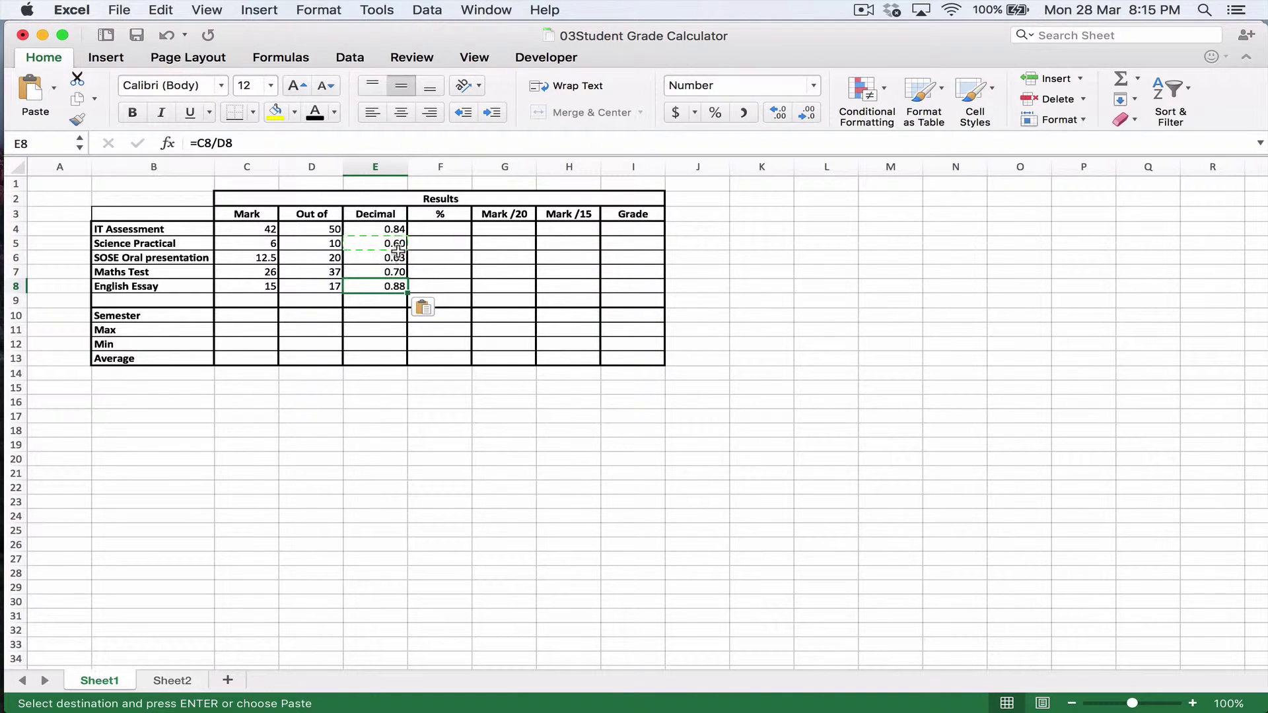
pyautogui.click(436, 229)
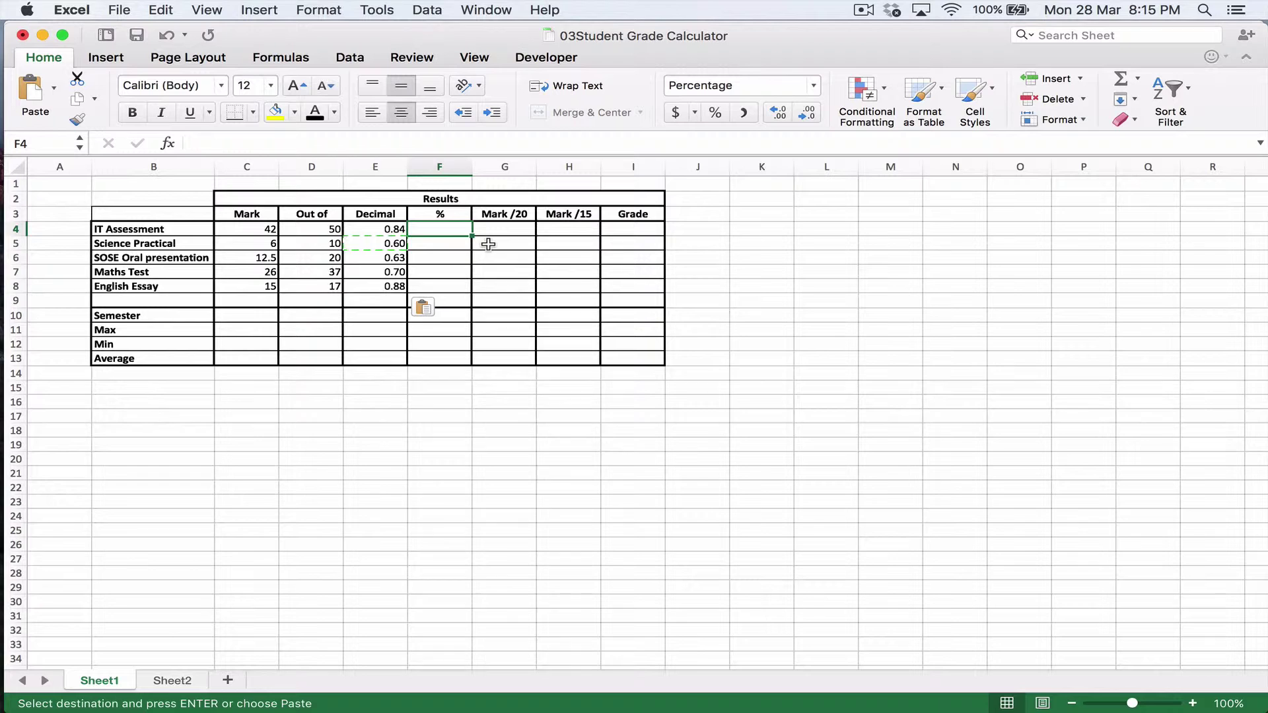
# - Try =E4*100 in F4, then undo the 8400% result
pyautogui.write('=')
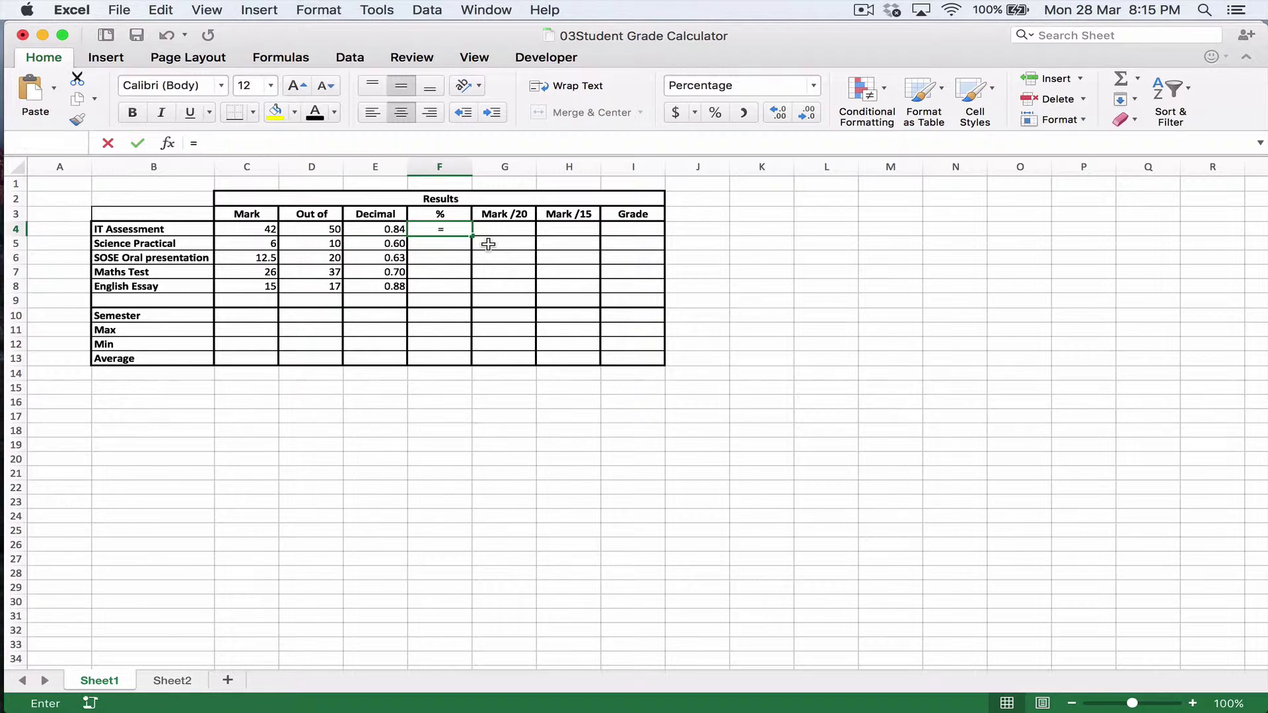
pyautogui.click(376, 229)
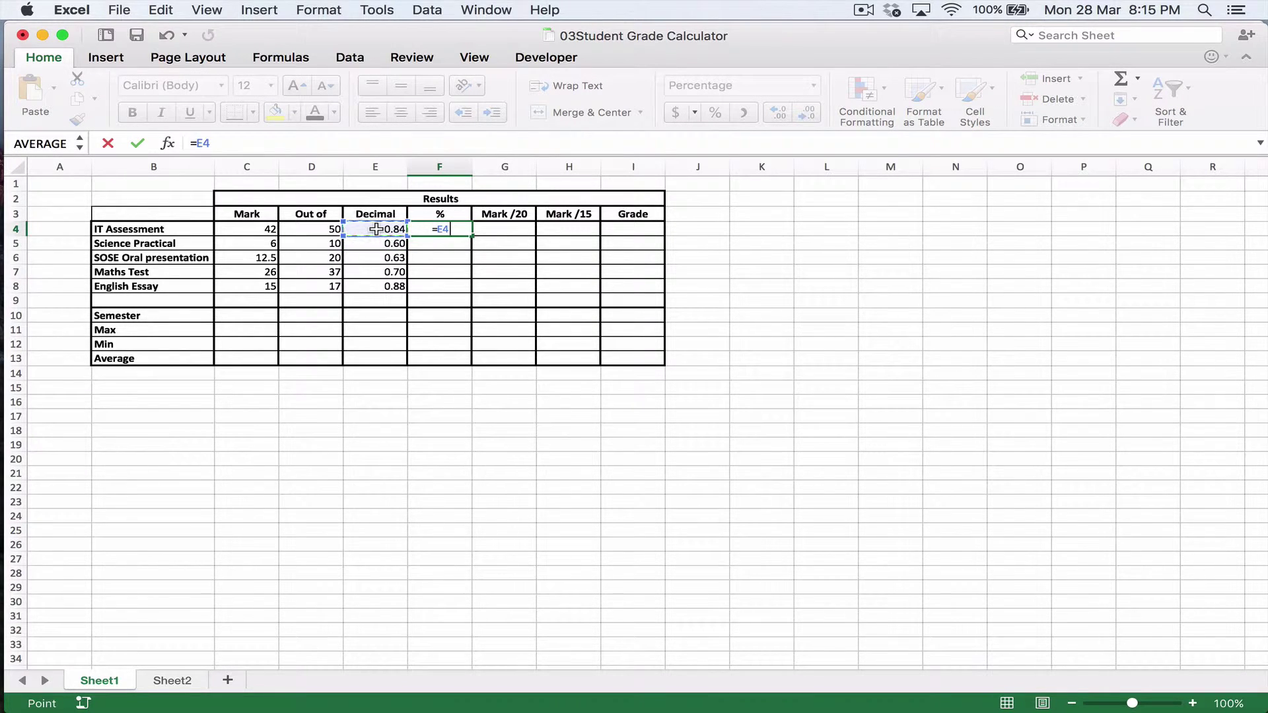
pyautogui.write('*100')
pyautogui.press('Return')
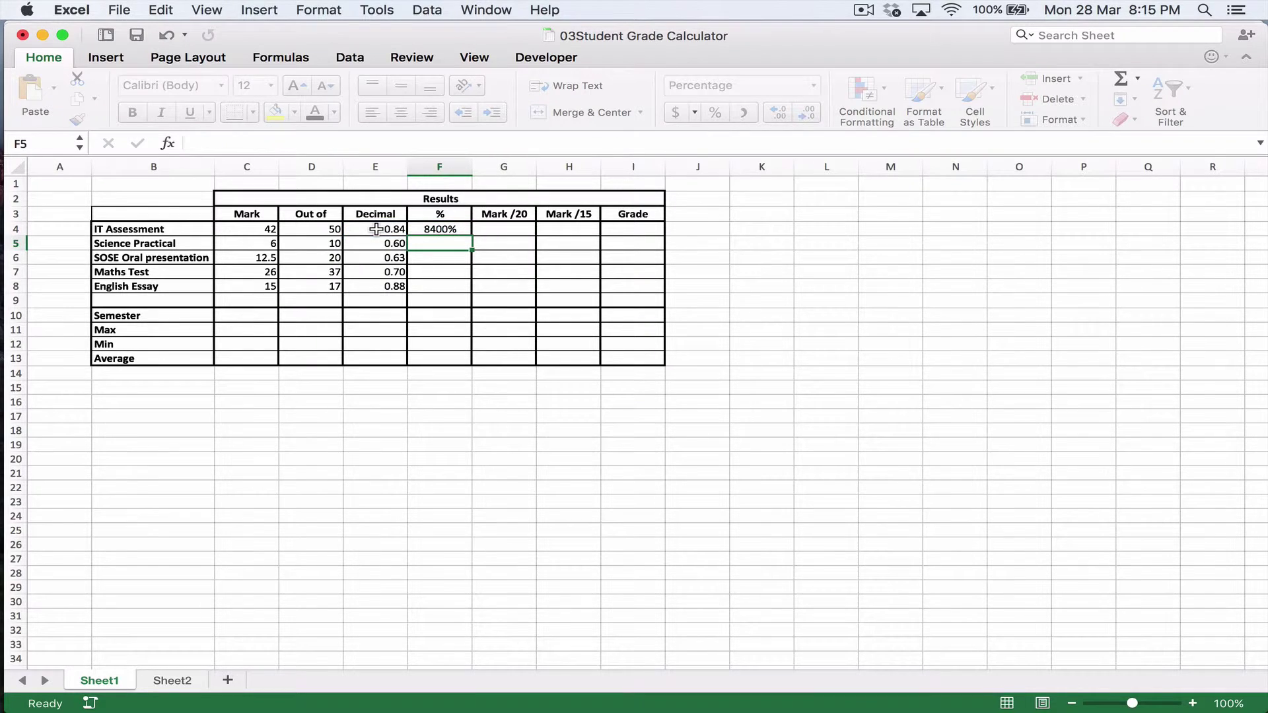
pyautogui.press('super+z')
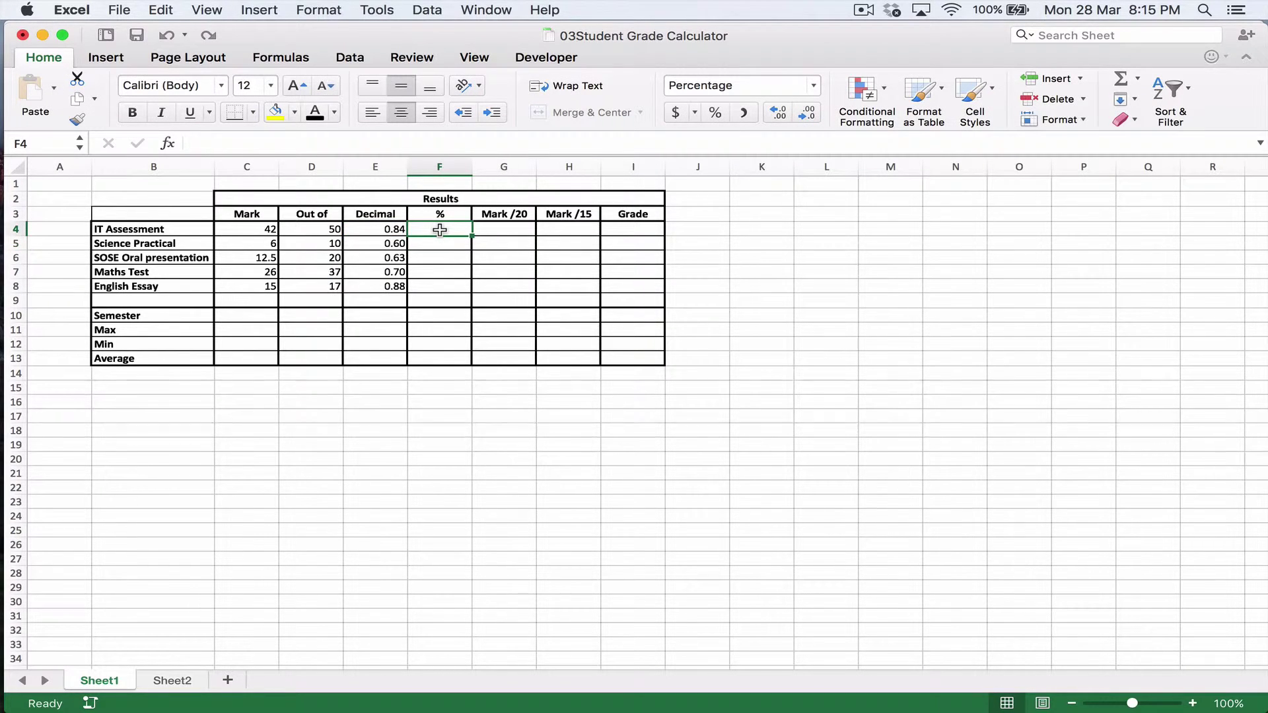
# - Apply the Number format to column F and re-enter =E4*100 in F4
pyautogui.click(440, 167)
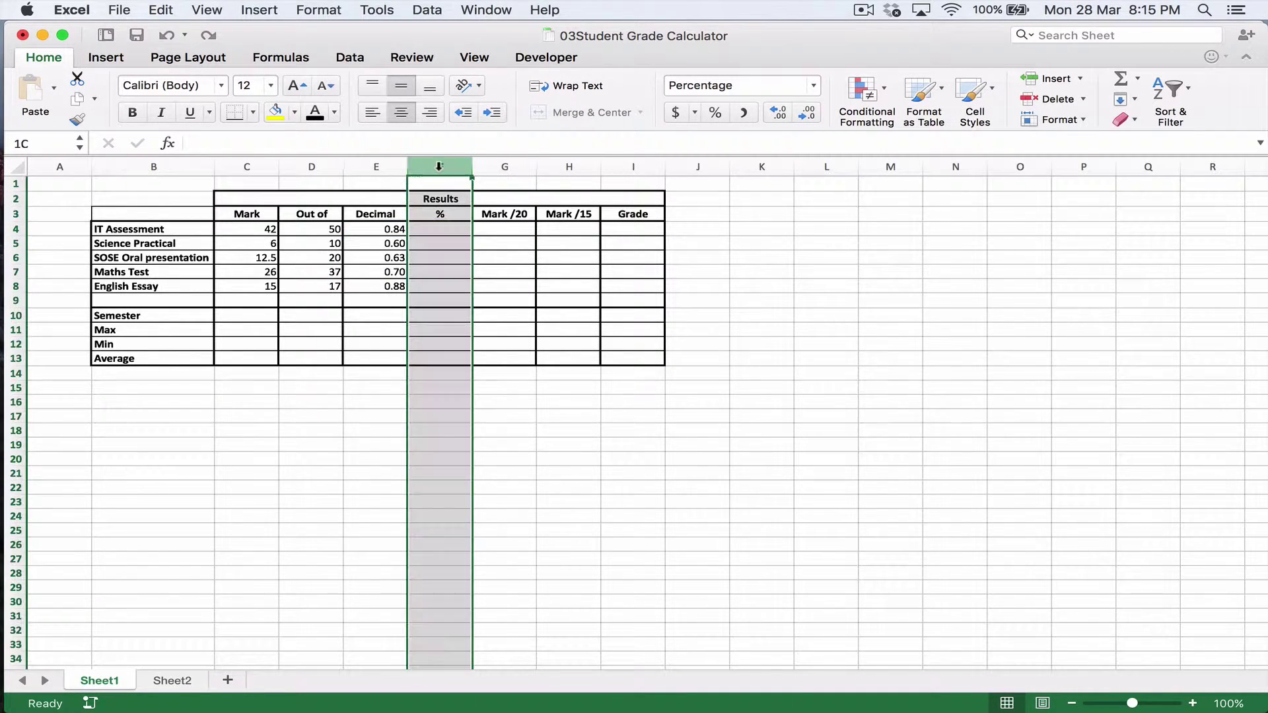
pyautogui.click(814, 86)
pyautogui.click(751, 144)
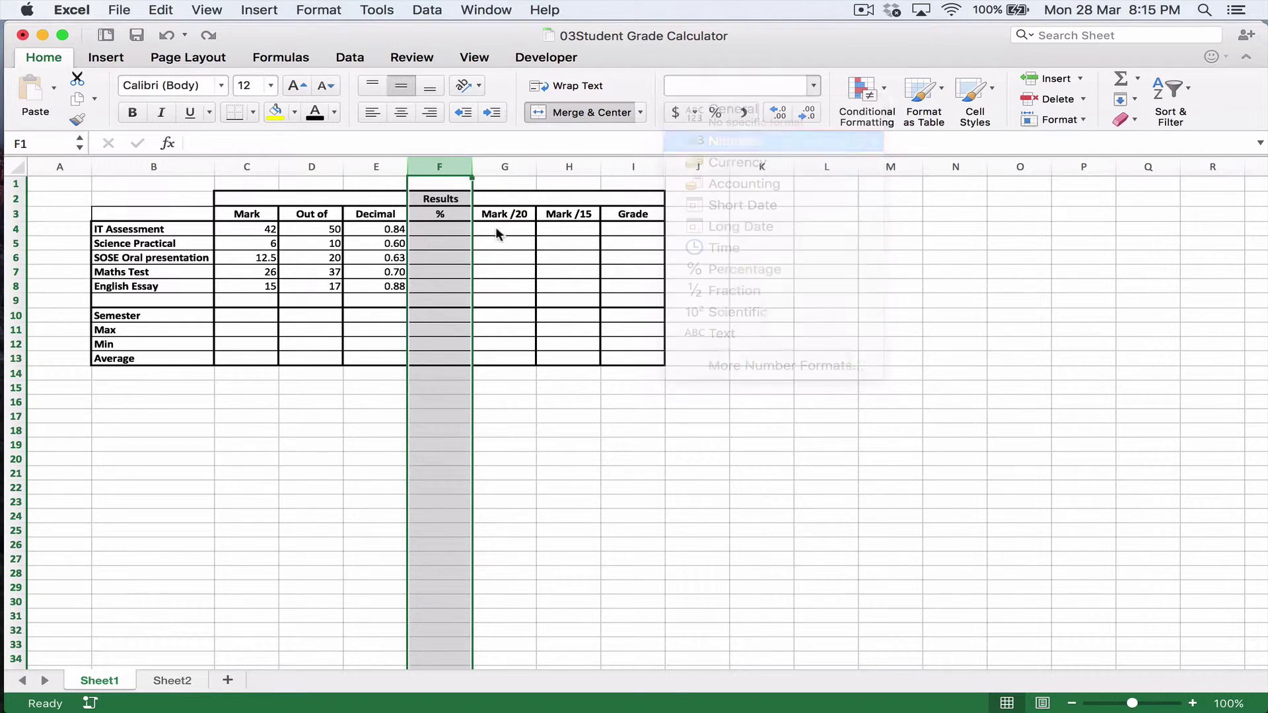
pyautogui.click(435, 229)
pyautogui.write('=')
pyautogui.press('Left')
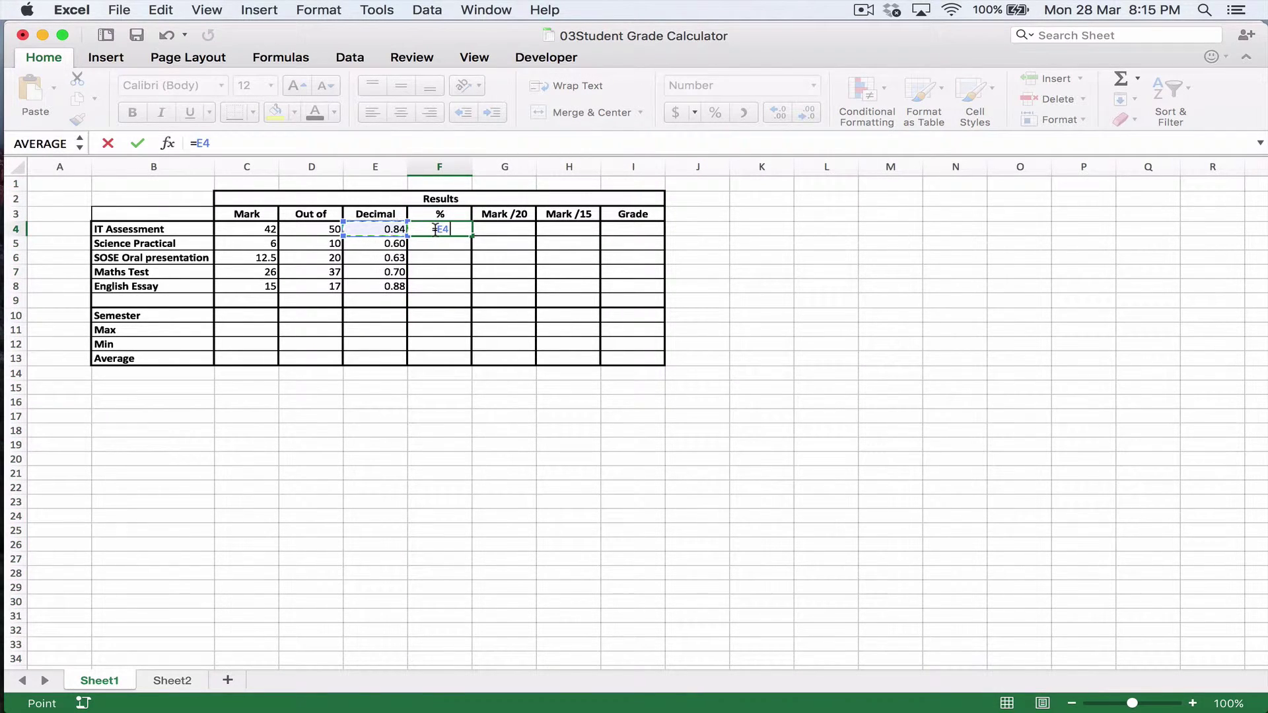
pyautogui.write('*100')
pyautogui.press('Return')
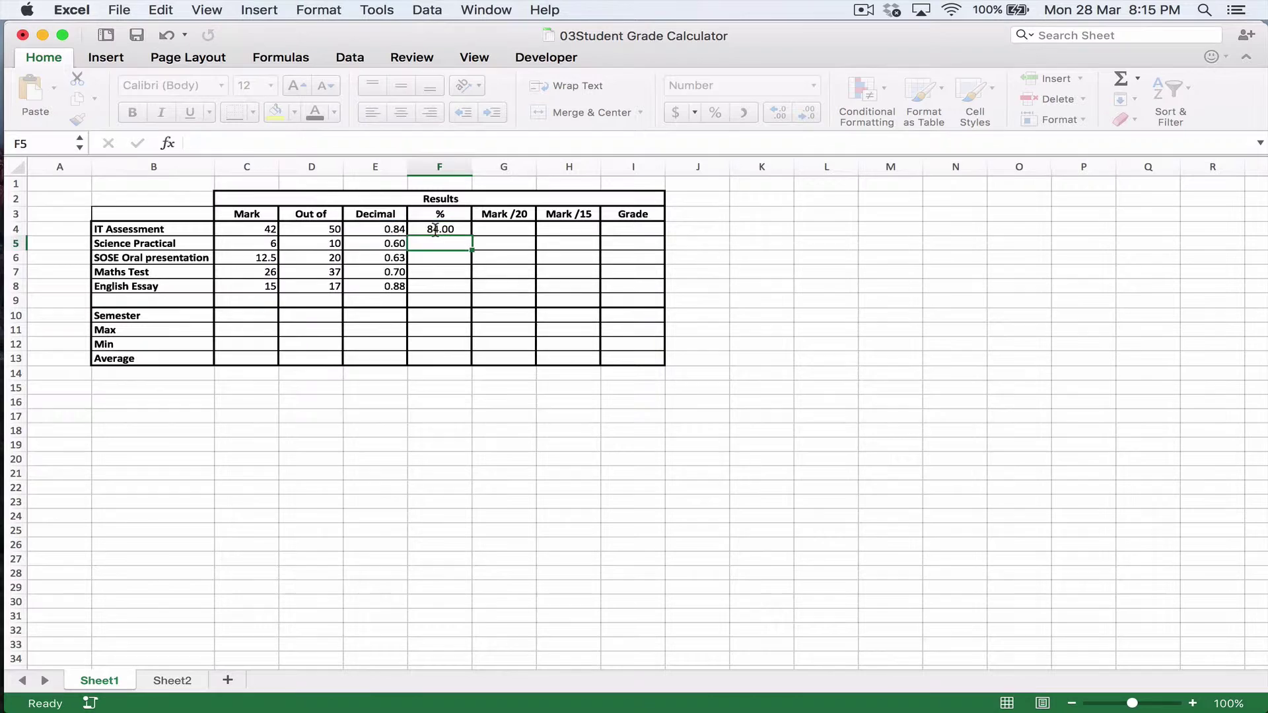
# - Replace F4's formula with =E4 so it shows 0.84
pyautogui.click(466, 230)
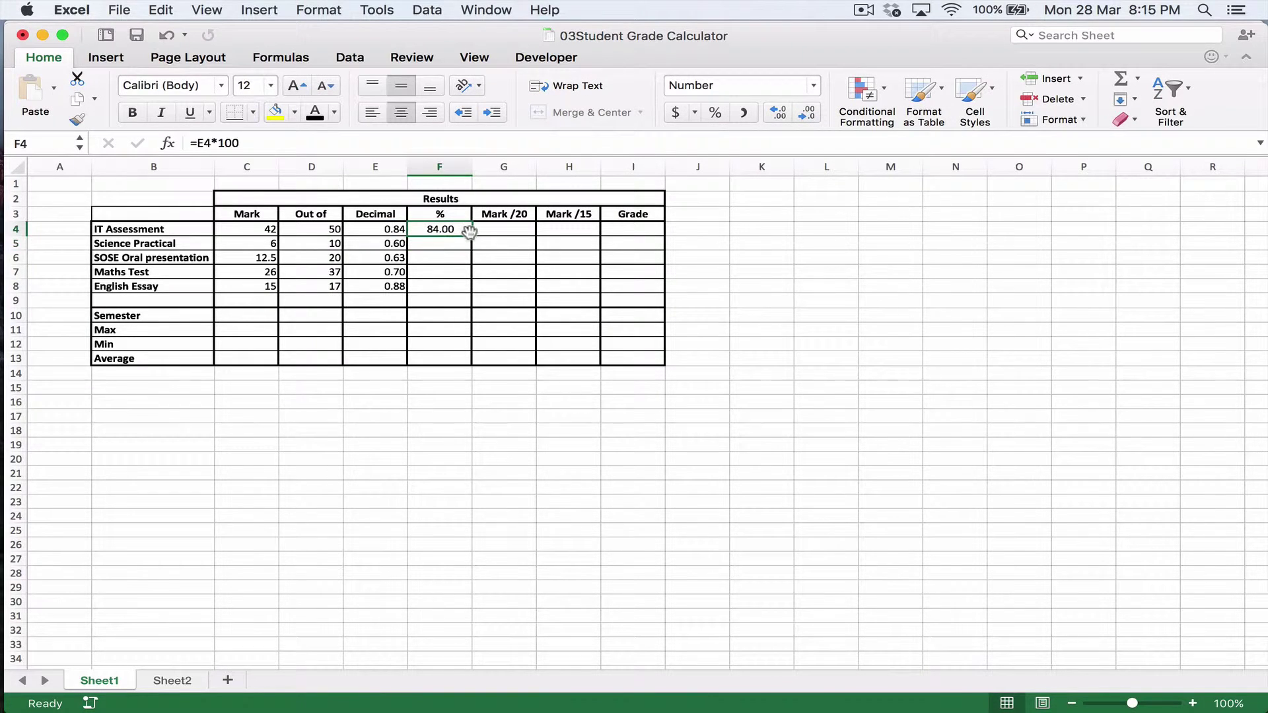
pyautogui.press('Delete')
pyautogui.write('=')
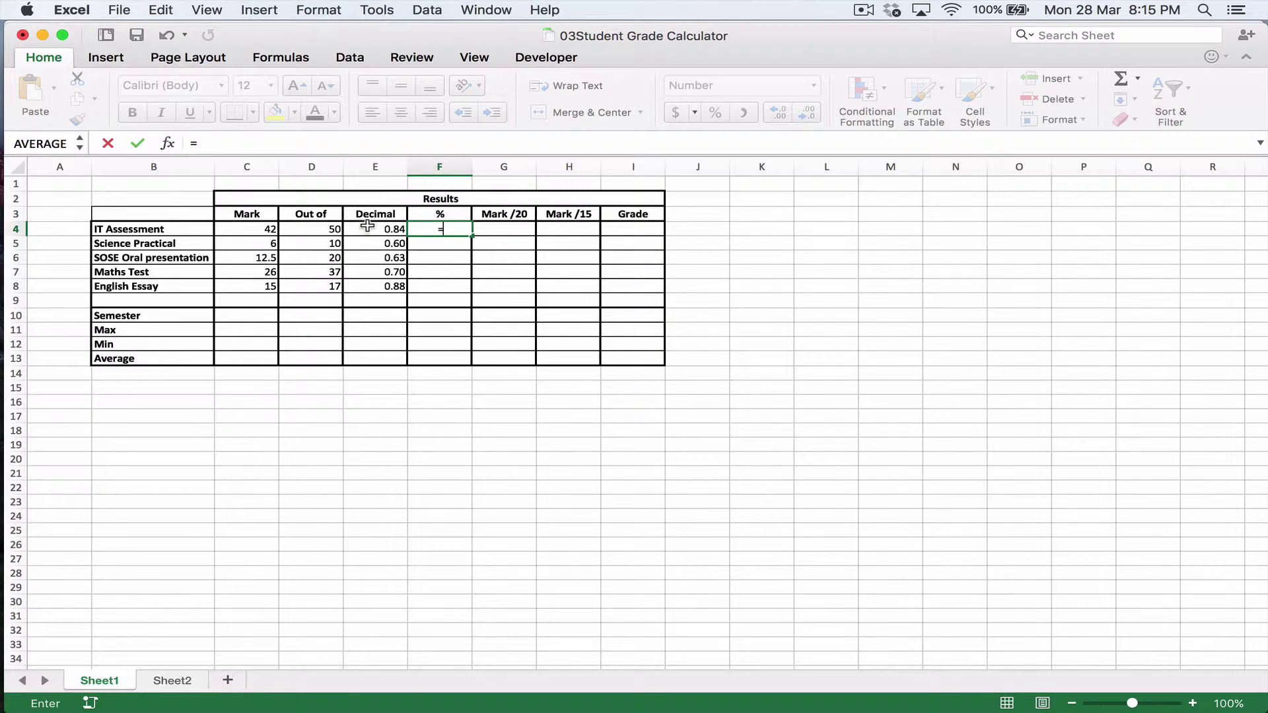
pyautogui.click(368, 228)
pyautogui.press('Return')
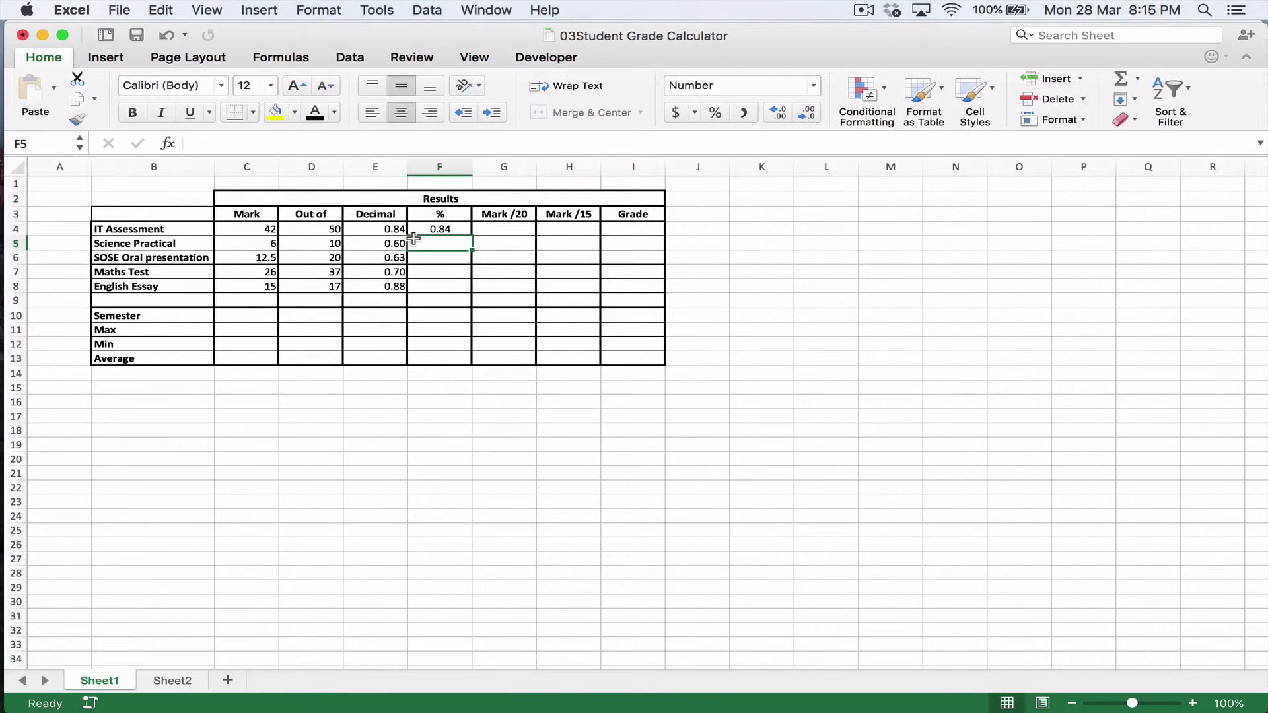
# - Fill F4 down to F8 and apply Percent Style to column F (84%–88%)
pyautogui.click(431, 229)
pyautogui.moveTo(472, 237); pyautogui.dragTo(467, 299)
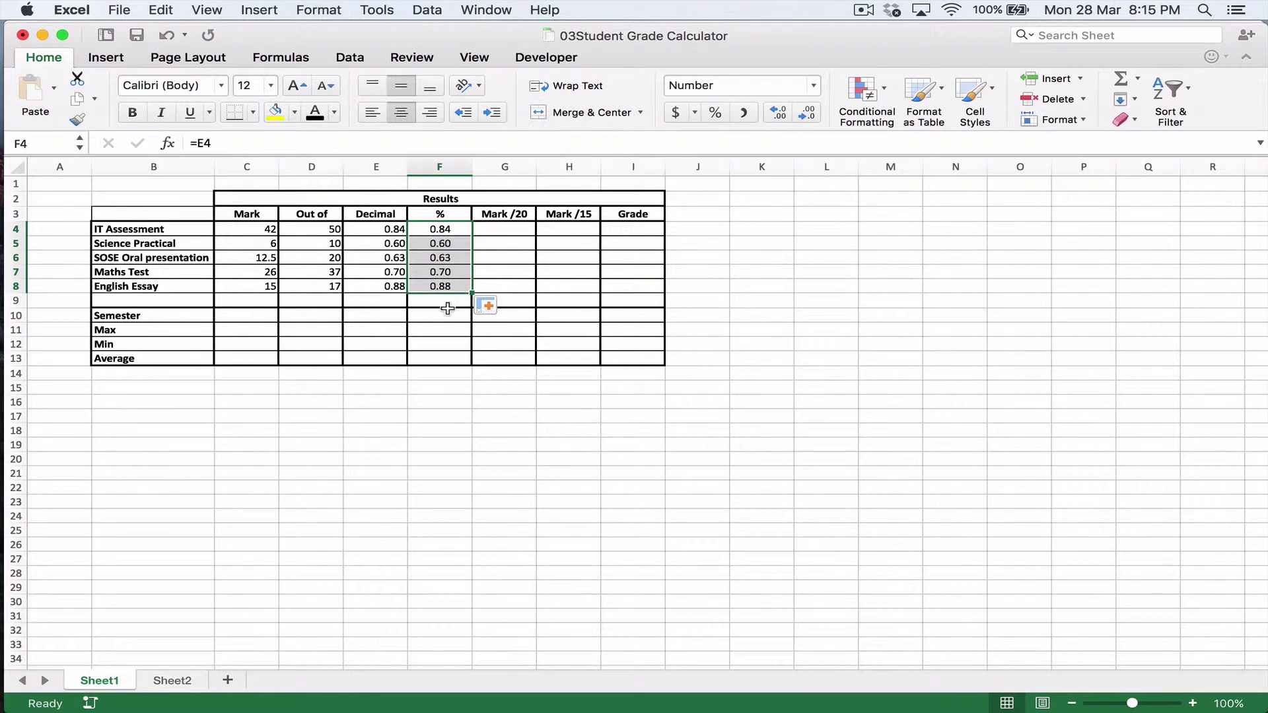
pyautogui.click(439, 163)
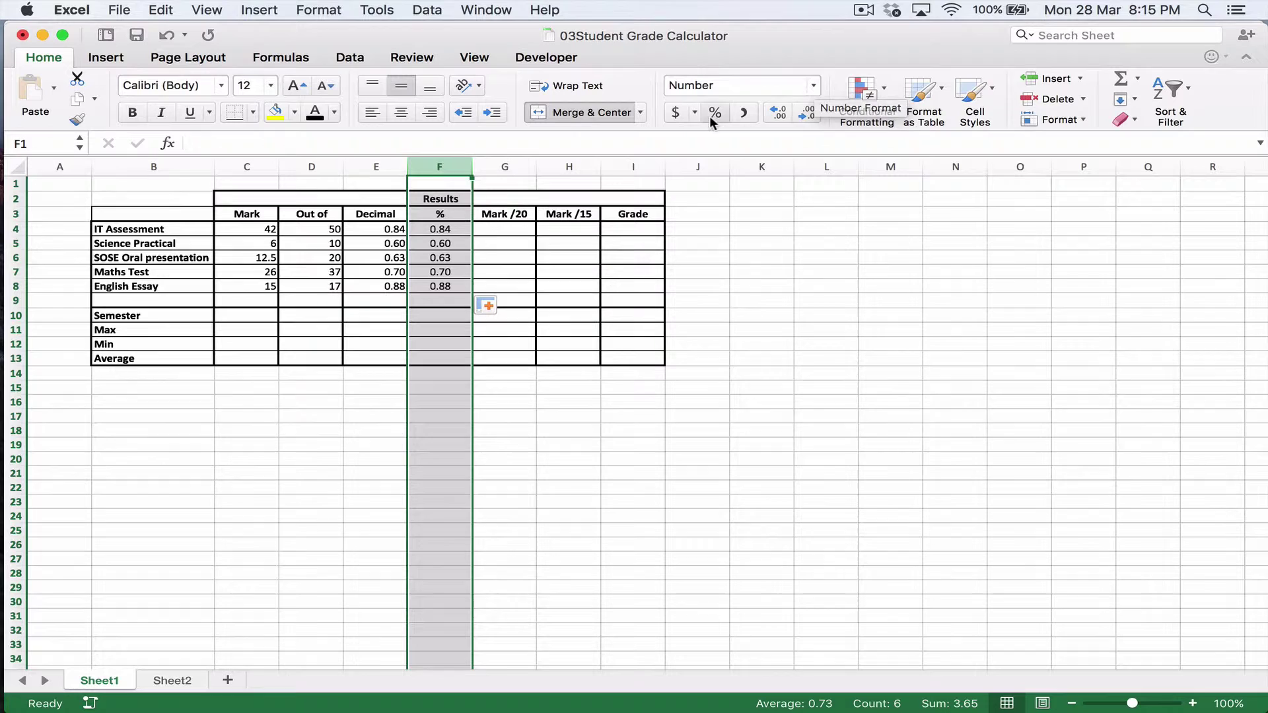
pyautogui.click(714, 114)
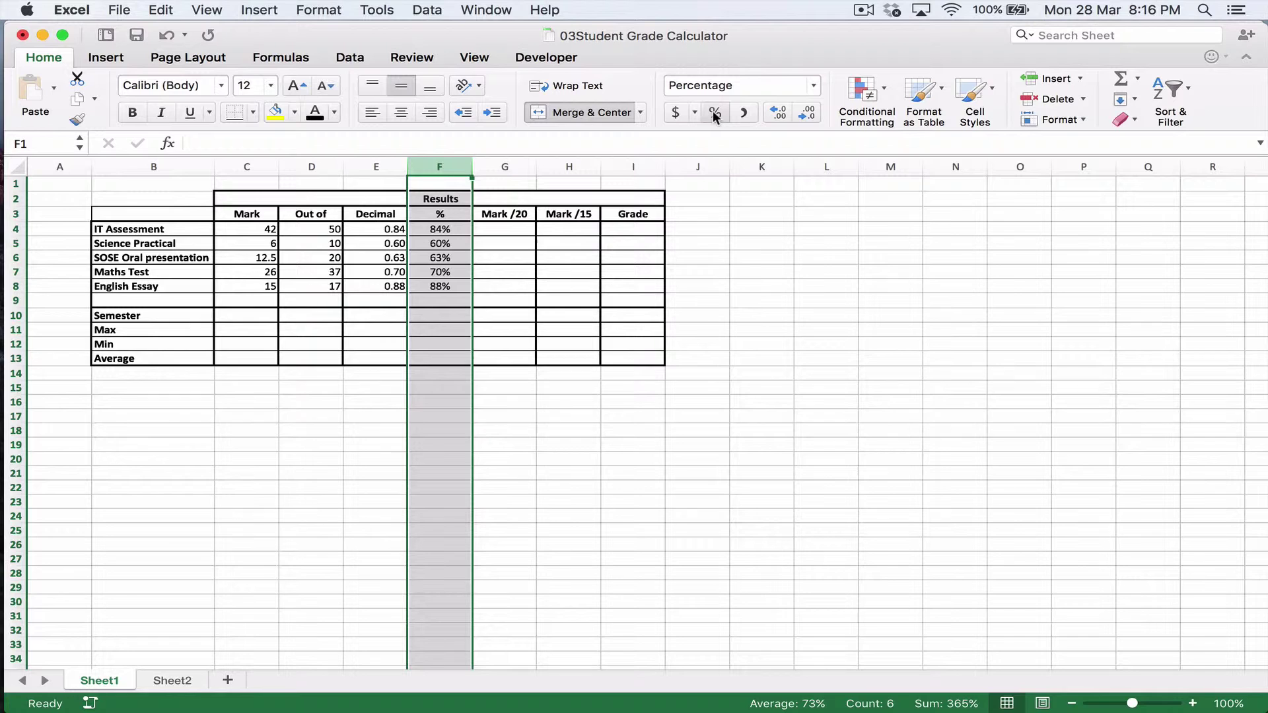
# - Enter =E4*20 in G4 for the Mark /20 value
pyautogui.click(496, 228)
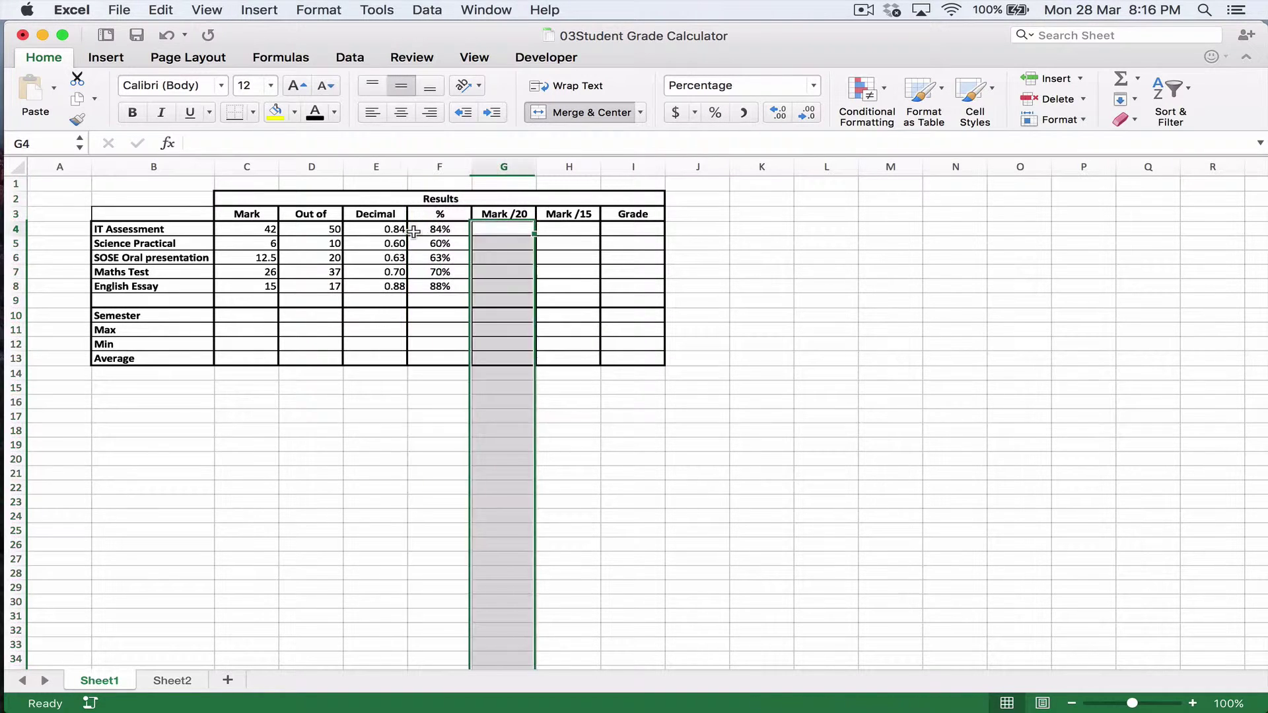
pyautogui.moveTo(389, 228); pyautogui.dragTo(385, 285)
pyautogui.click(505, 229)
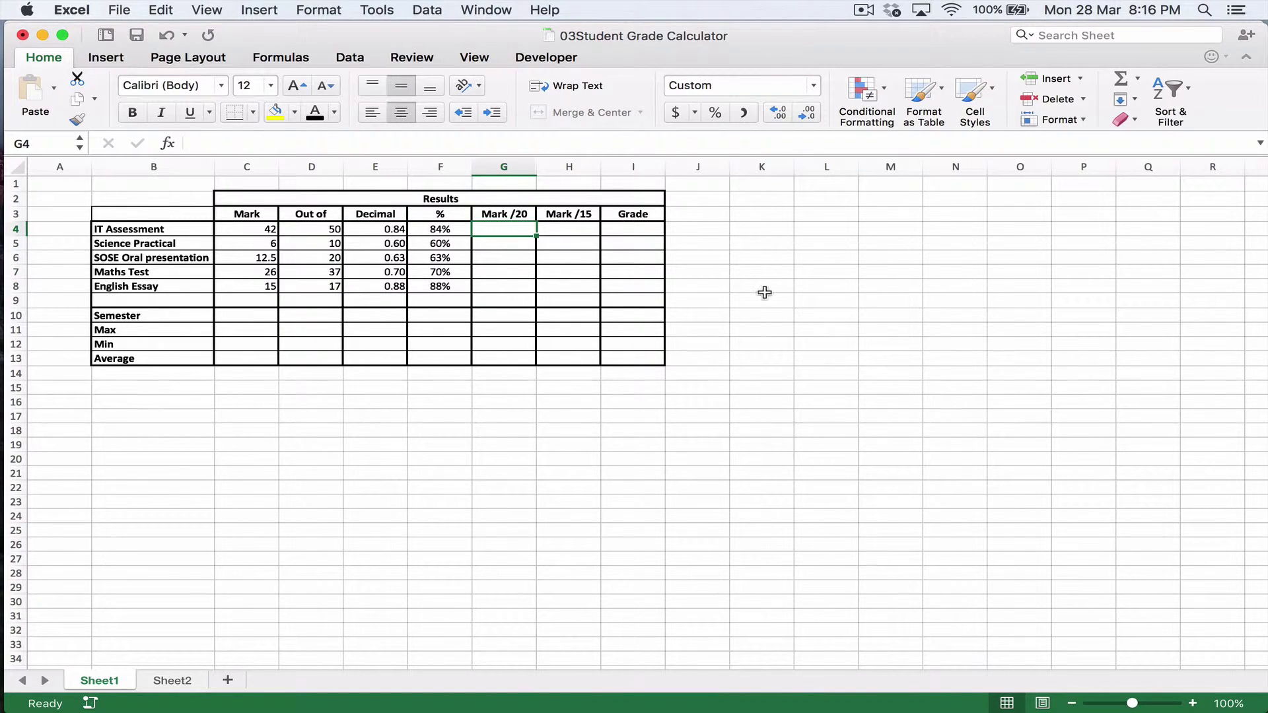
pyautogui.write('=')
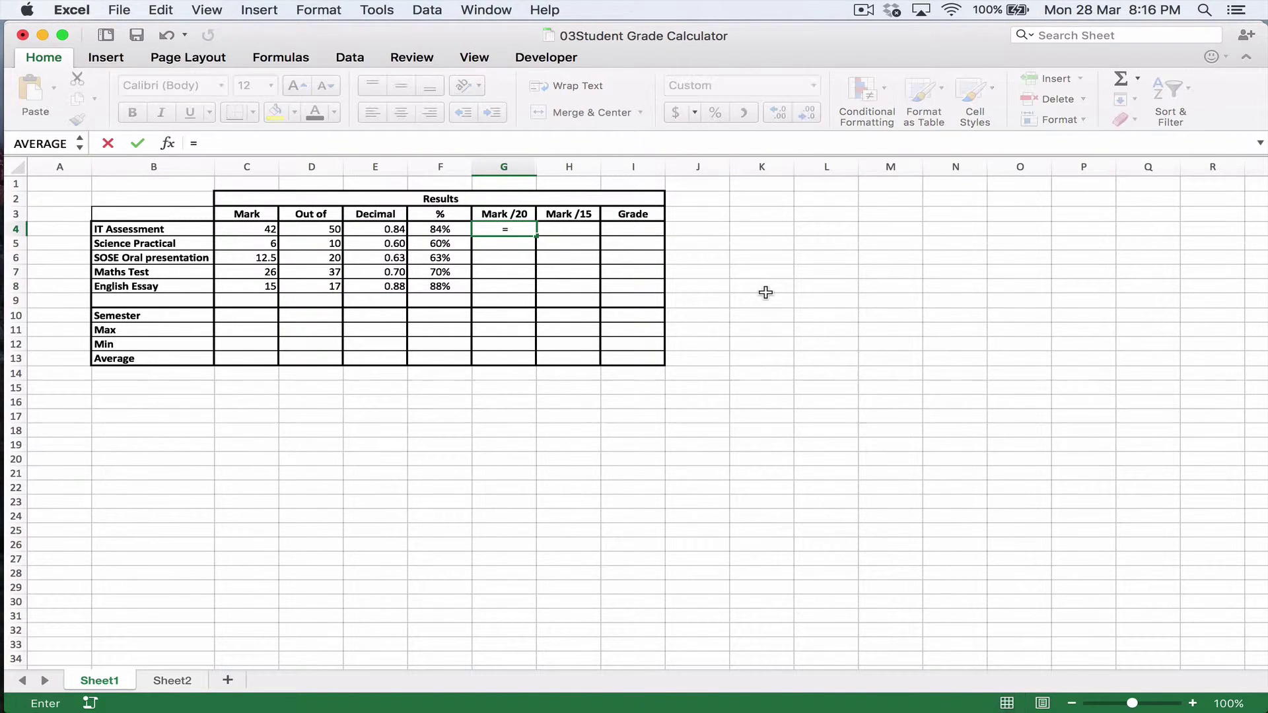
pyautogui.click(394, 230)
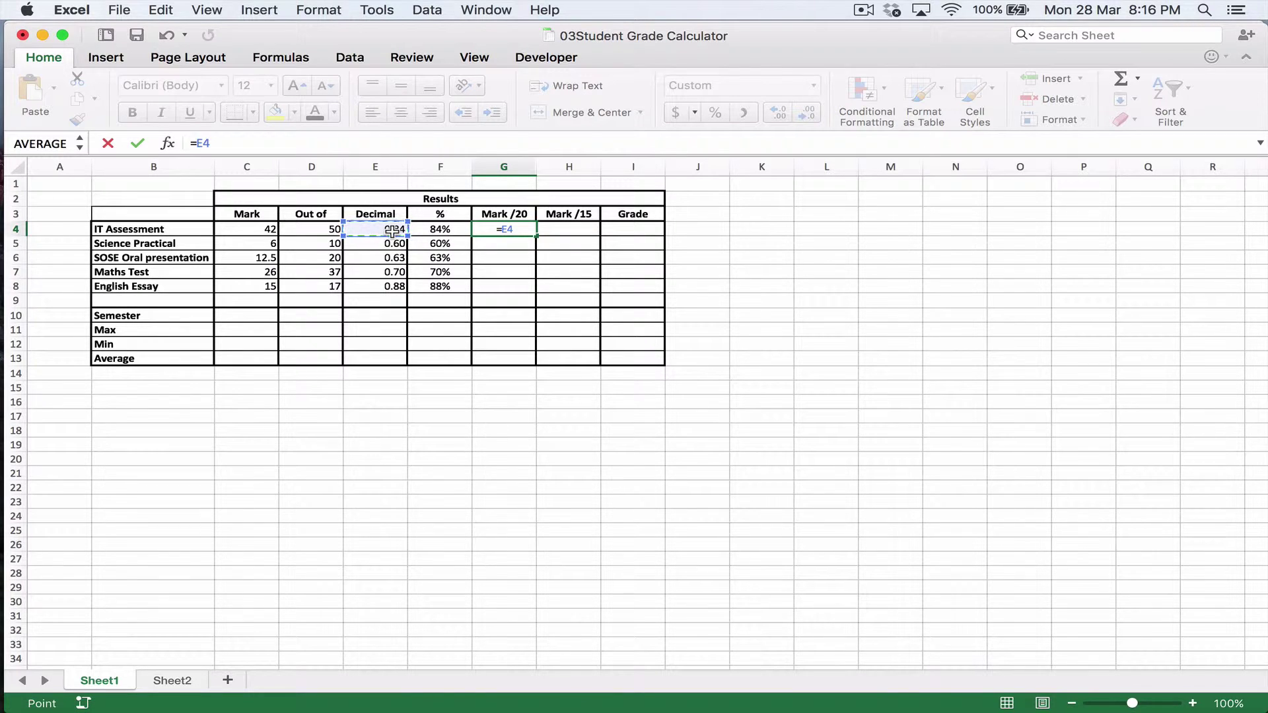
pyautogui.write('*20')
pyautogui.press('Return')
# - Enter =E4*15 in H4 for the Mark /15 value
pyautogui.press('Up')
pyautogui.press('Right')
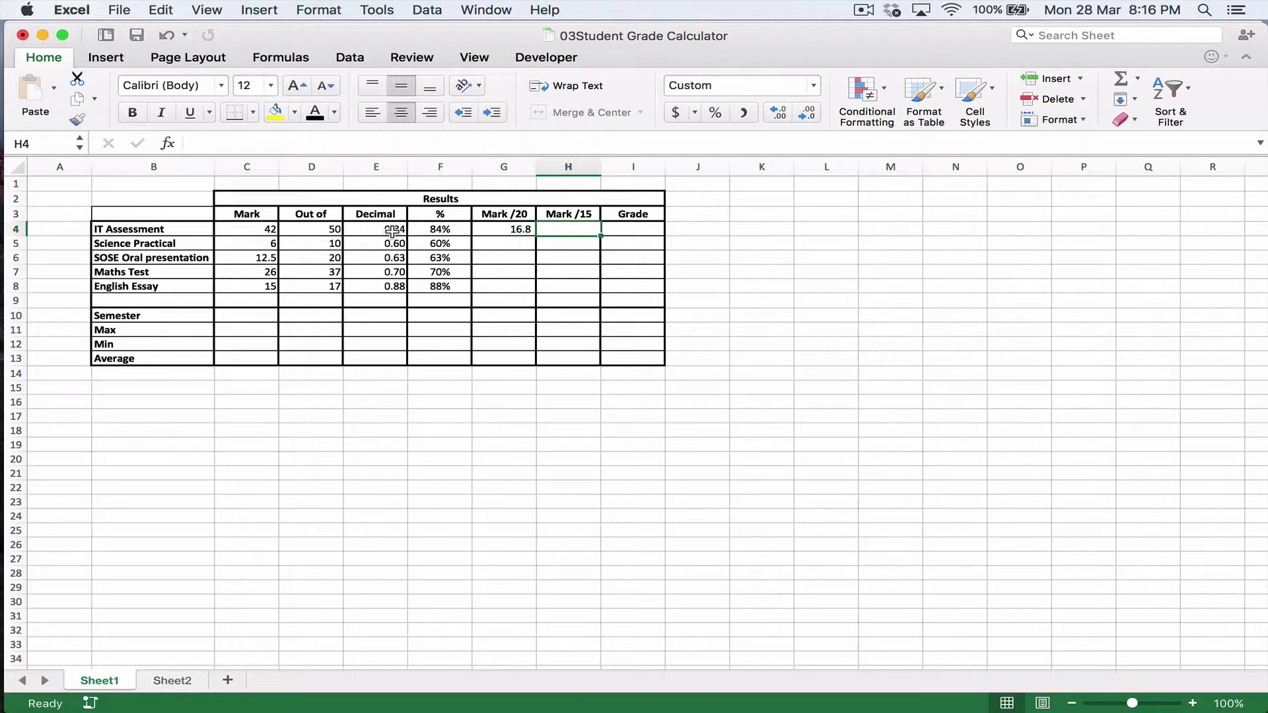
pyautogui.write('=')
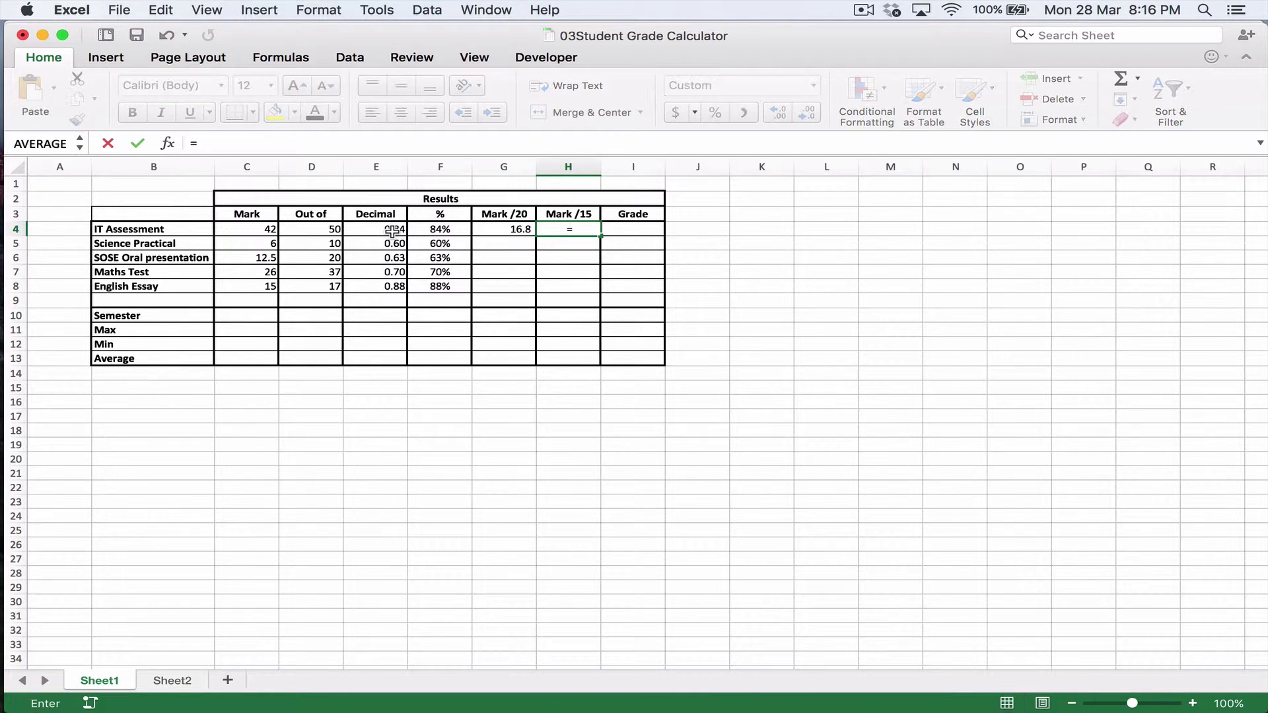
pyautogui.click(395, 229)
pyautogui.write('*15')
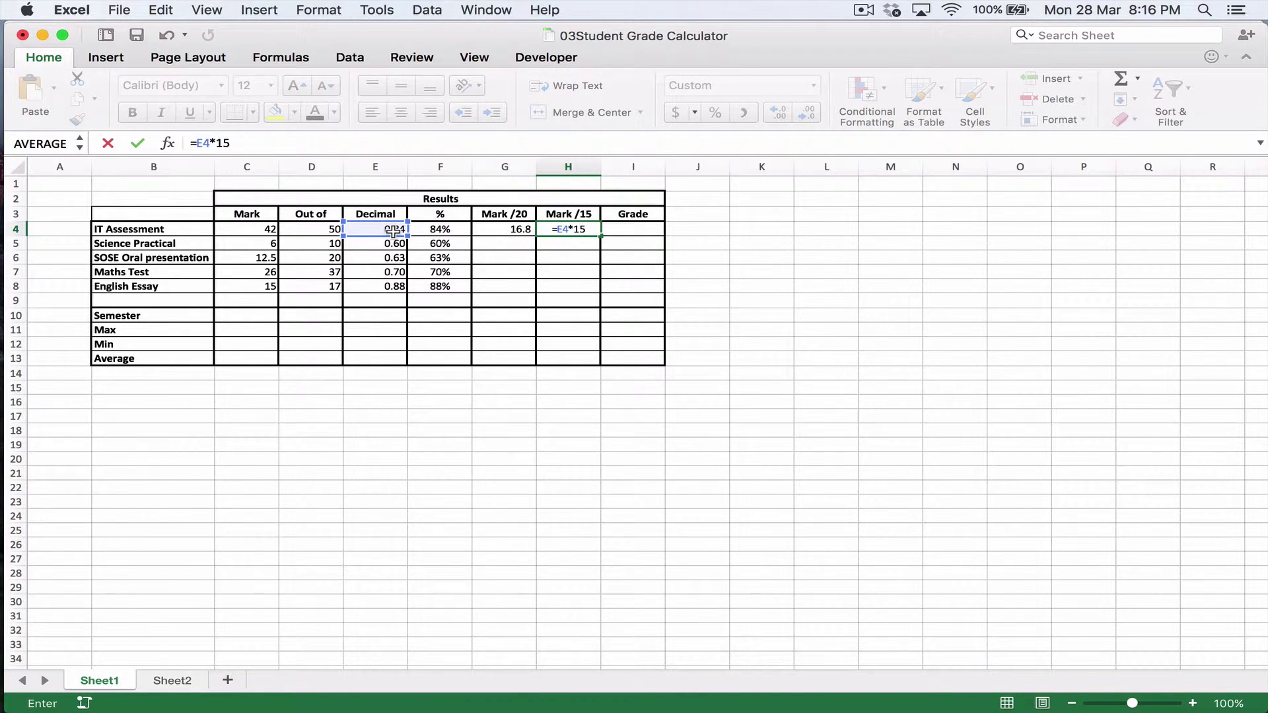
pyautogui.press('Return')
# - Fill the G4:H4 formulas down to row 8
pyautogui.press('Up')
pyautogui.press('Left')
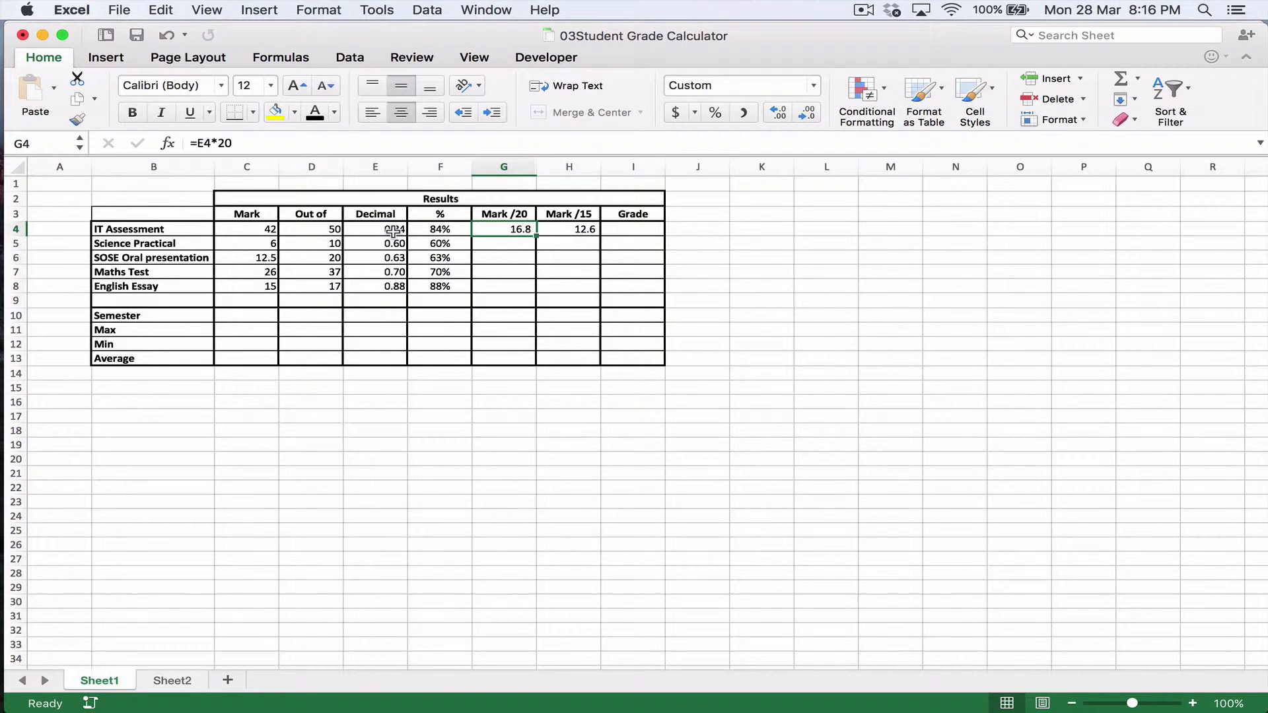
pyautogui.hotkey('shift', 'Right')
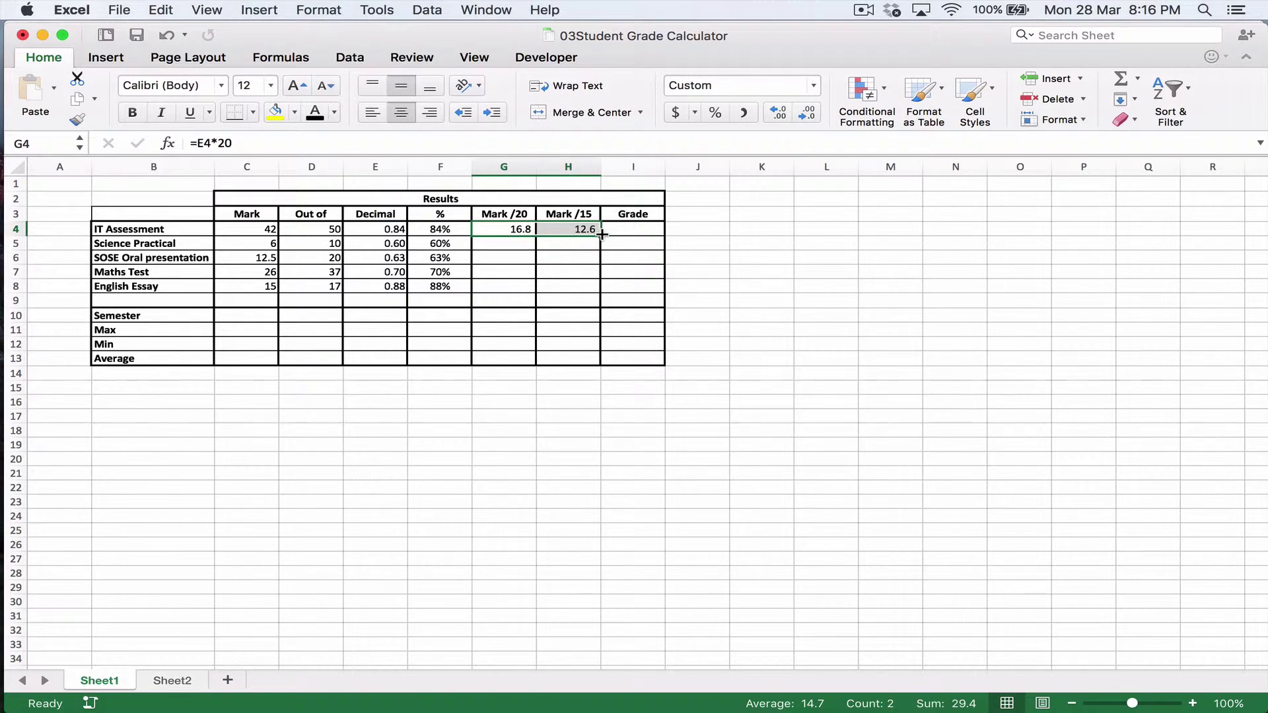
pyautogui.moveTo(600, 235); pyautogui.dragTo(589, 294)
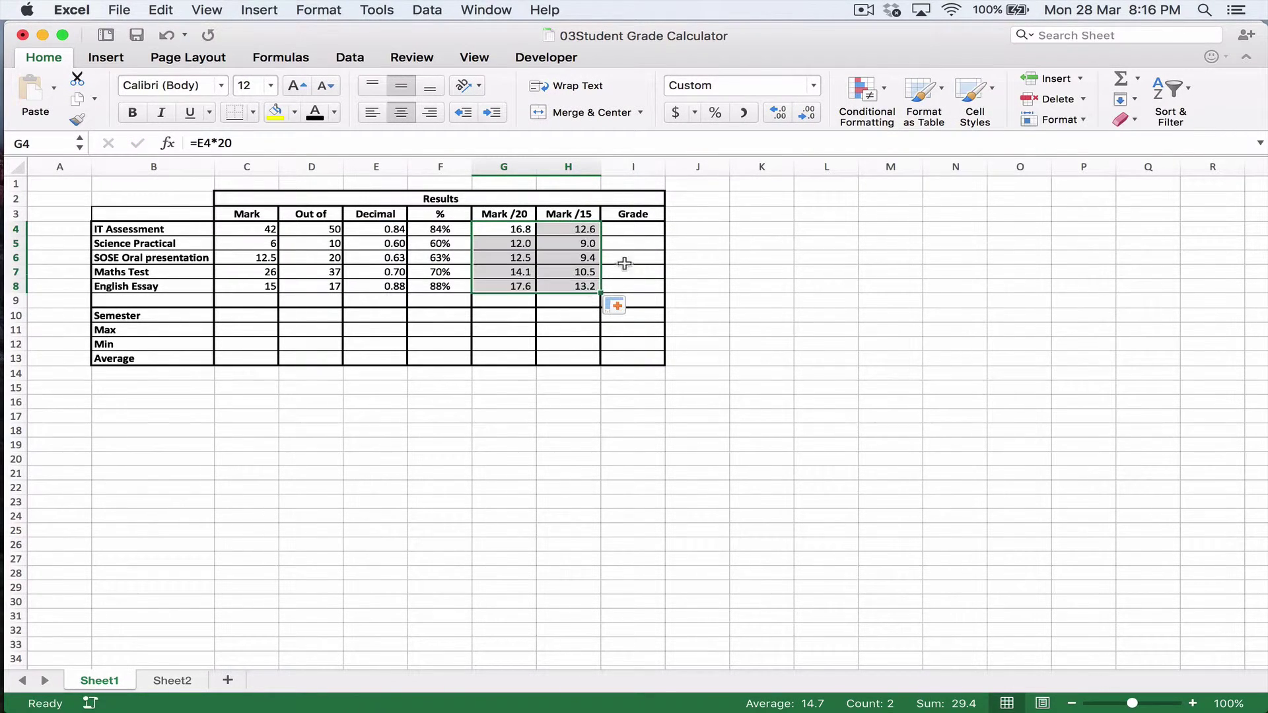
# - Type an x label beside the table and enter >85 with grade A
pyautogui.click(631, 230)
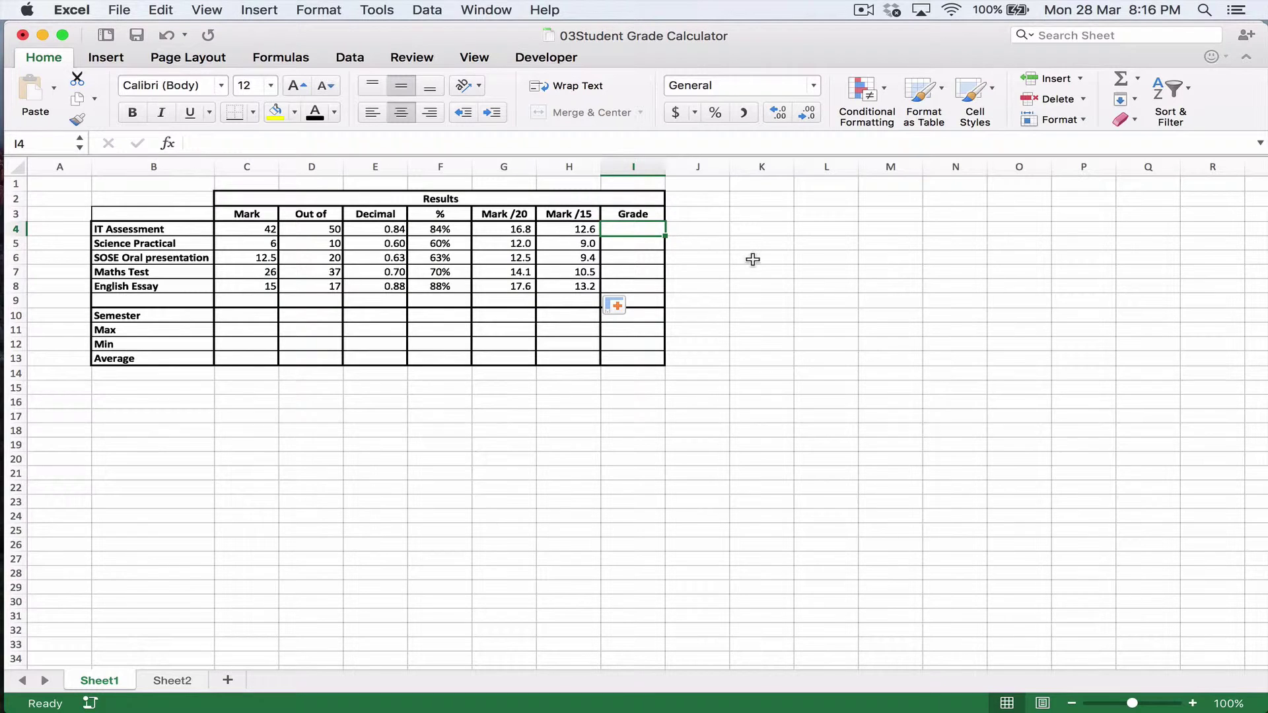
pyautogui.click(752, 259)
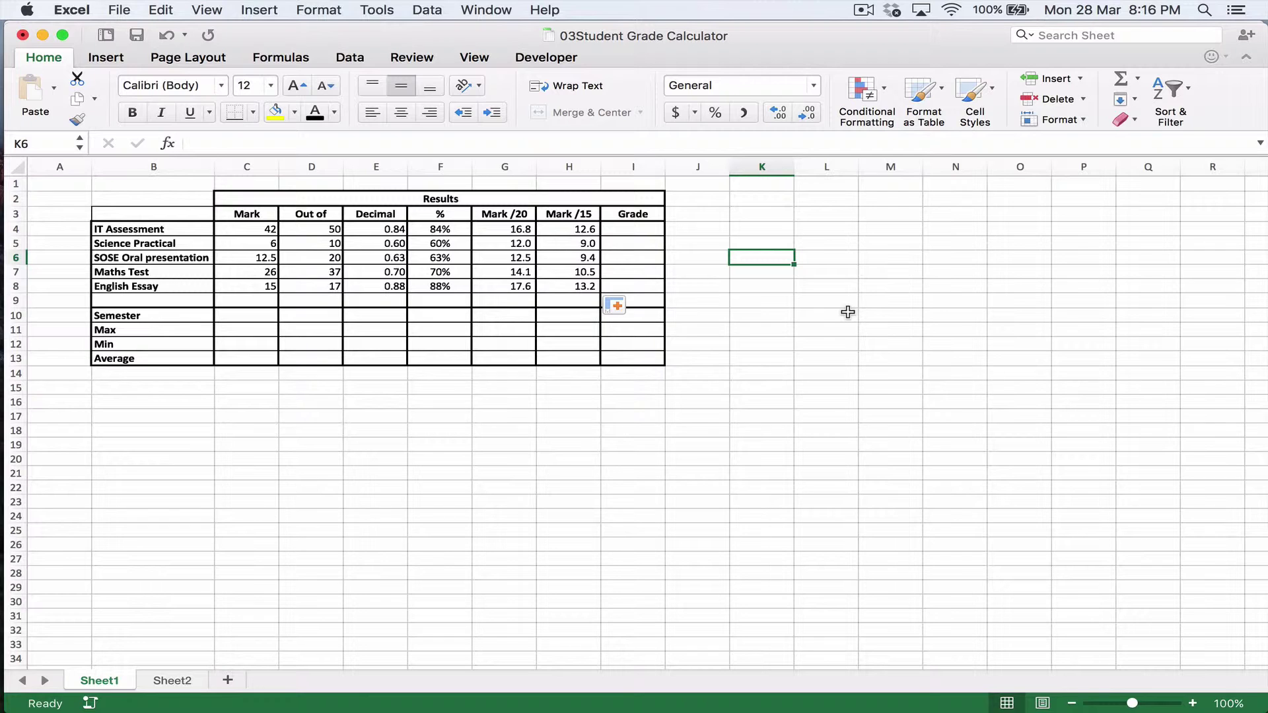
pyautogui.write('x')
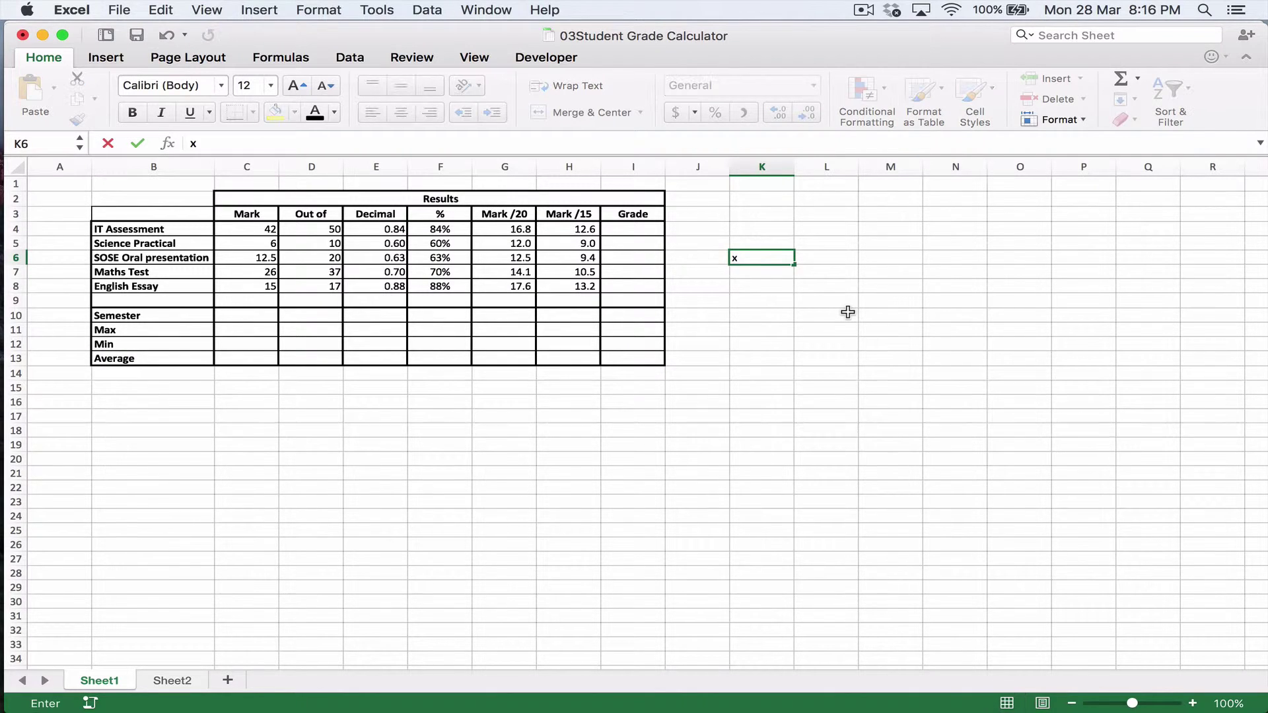
pyautogui.press('Tab')
pyautogui.press('Up')
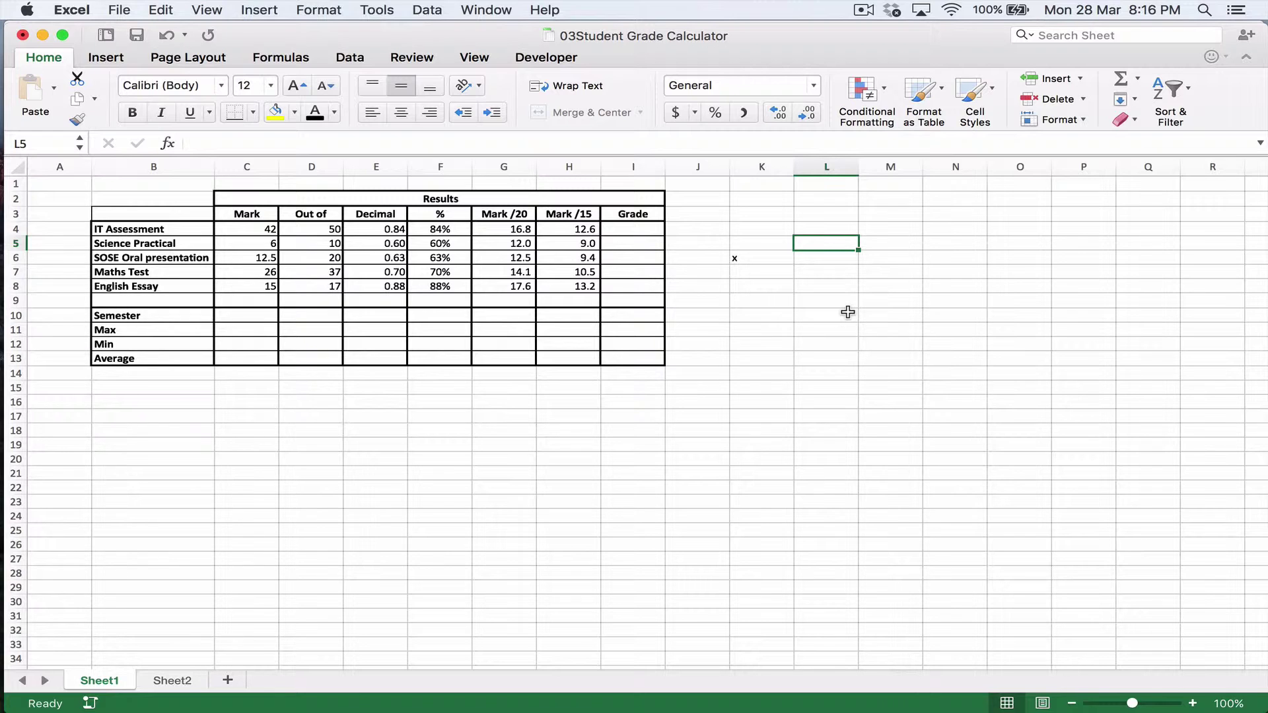
pyautogui.write('>85')
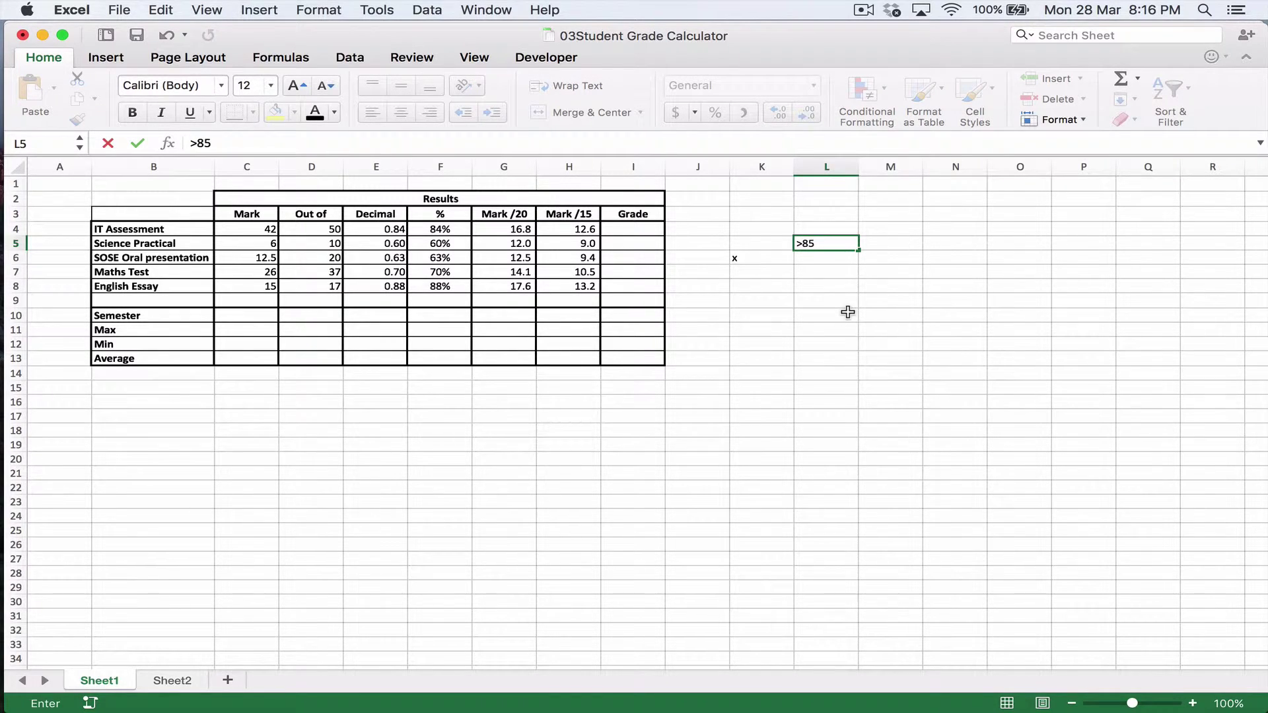
pyautogui.press('Tab')
pyautogui.write('A')
pyautogui.press('Return')
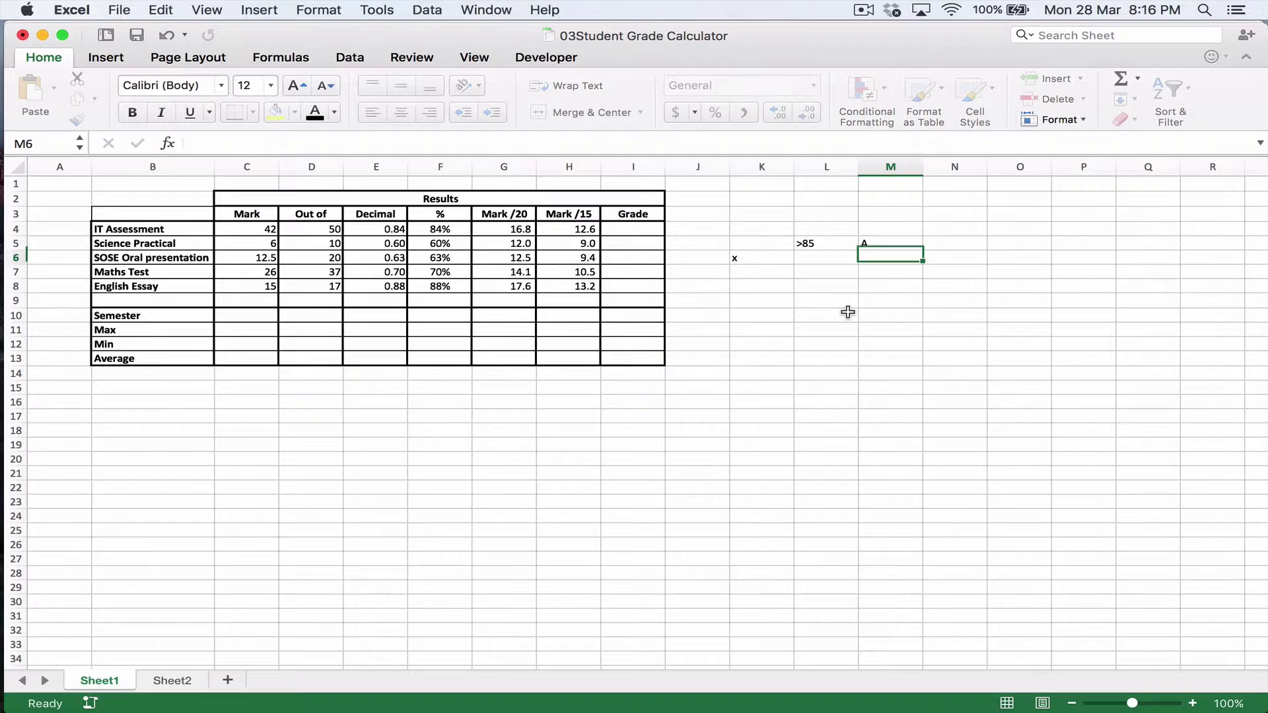
# - Add the 70>x>85 → B and 55>x>70 → C grade ranges
pyautogui.press('Left')
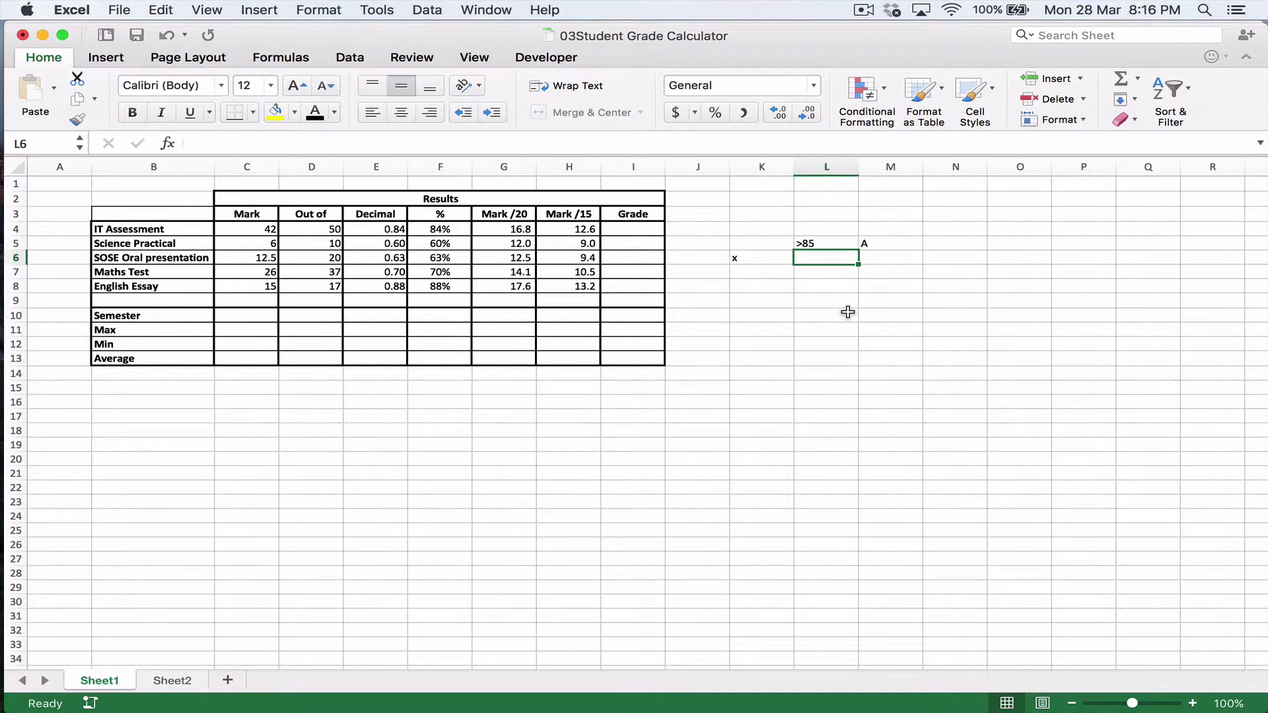
pyautogui.write('7')
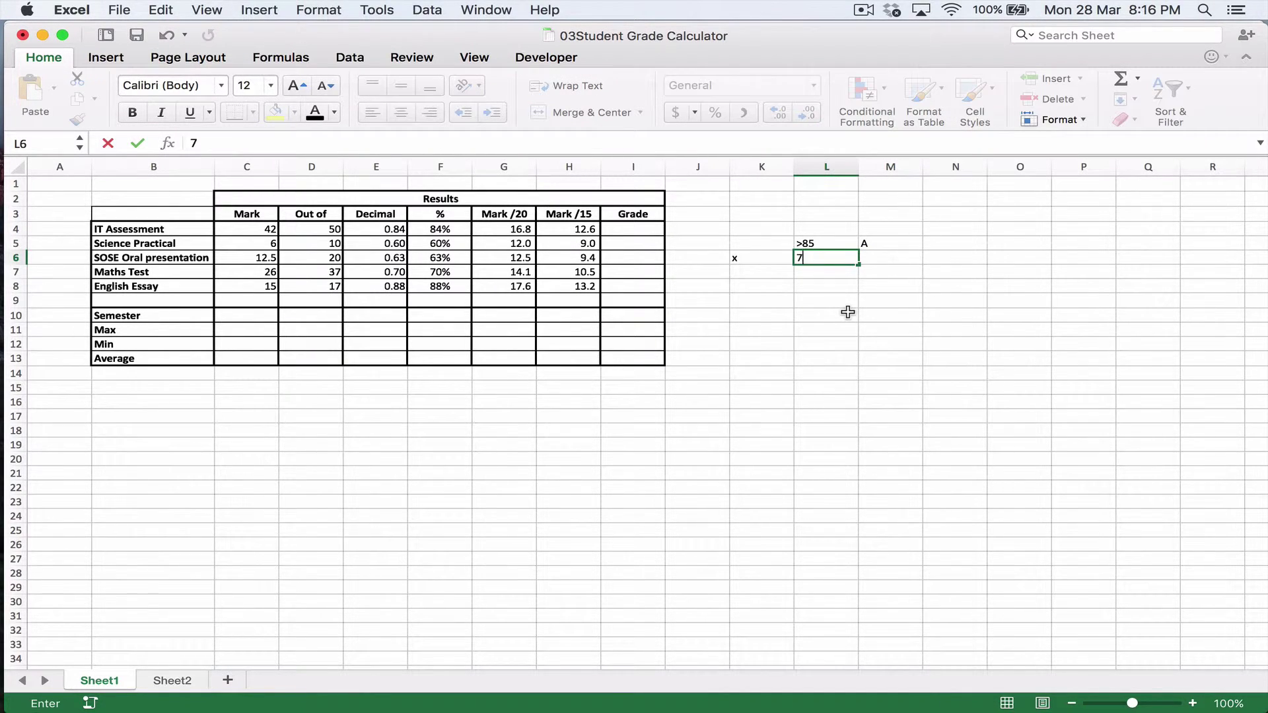
pyautogui.write('0>x>')
pyautogui.write('85')
pyautogui.press('Tab')
pyautogui.write('B')
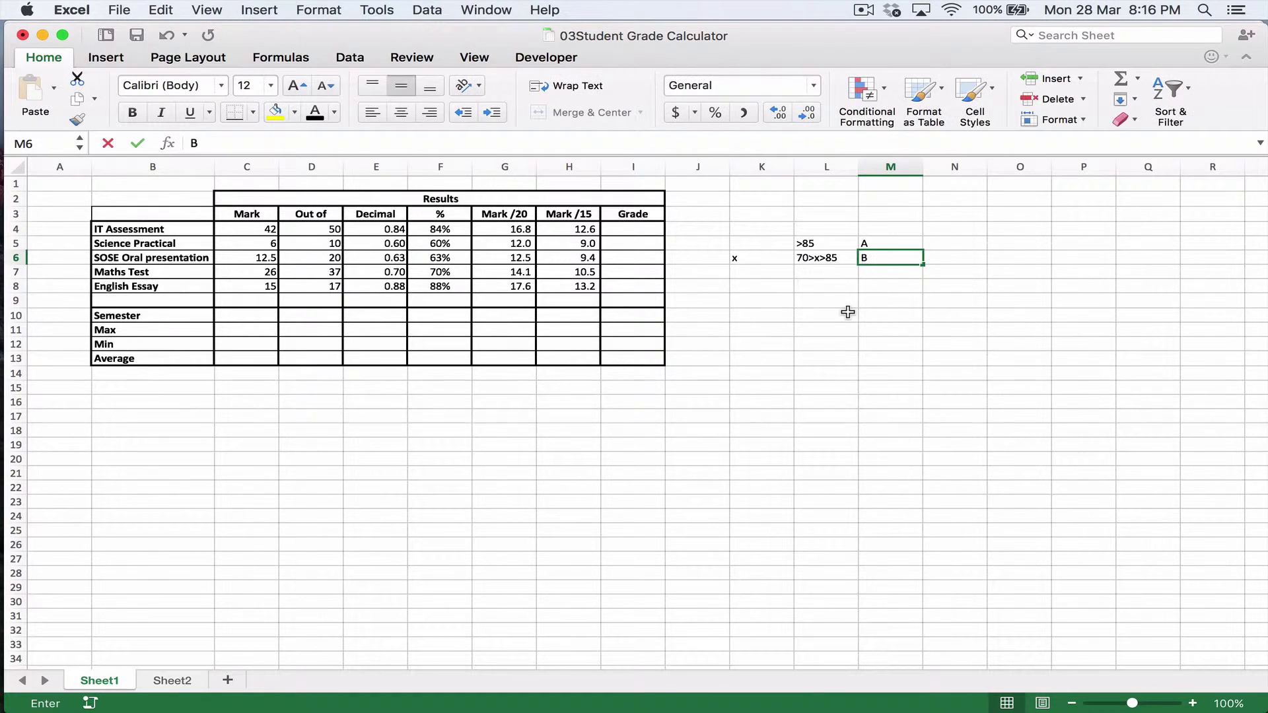
pyautogui.press('Return')
pyautogui.write('55>')
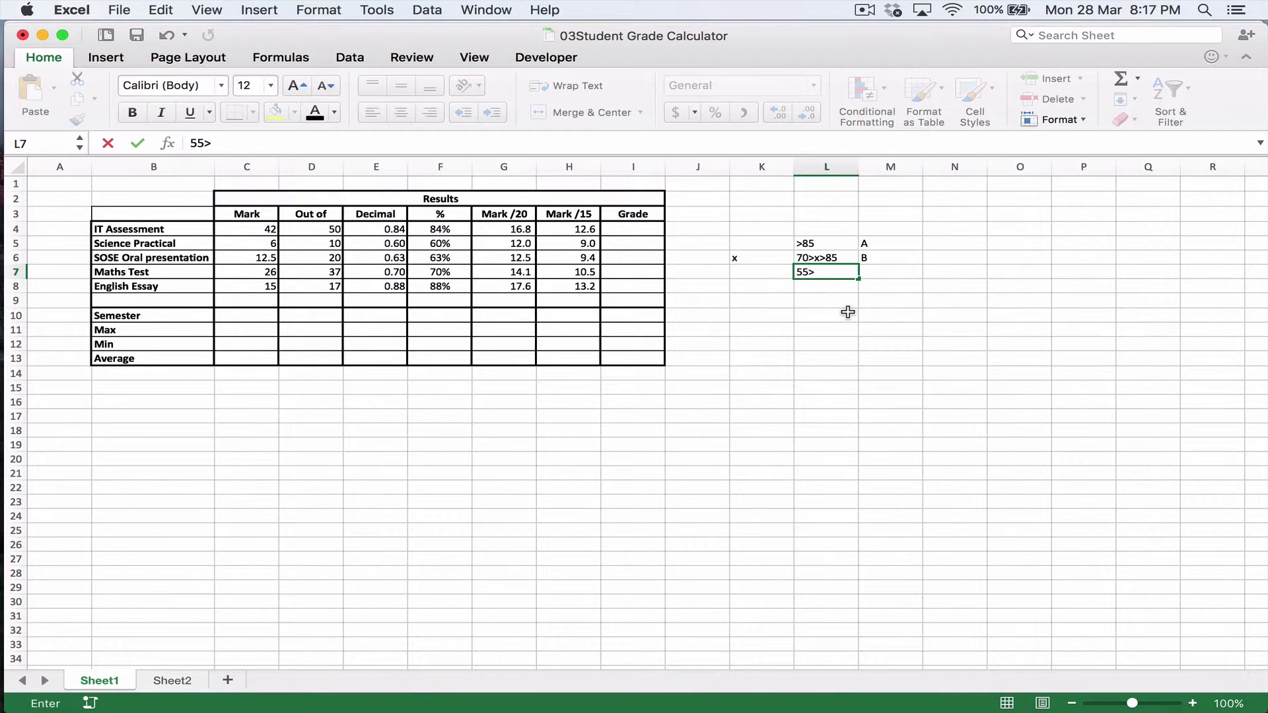
pyautogui.write('x>70')
pyautogui.press('Tab')
pyautogui.write('C')
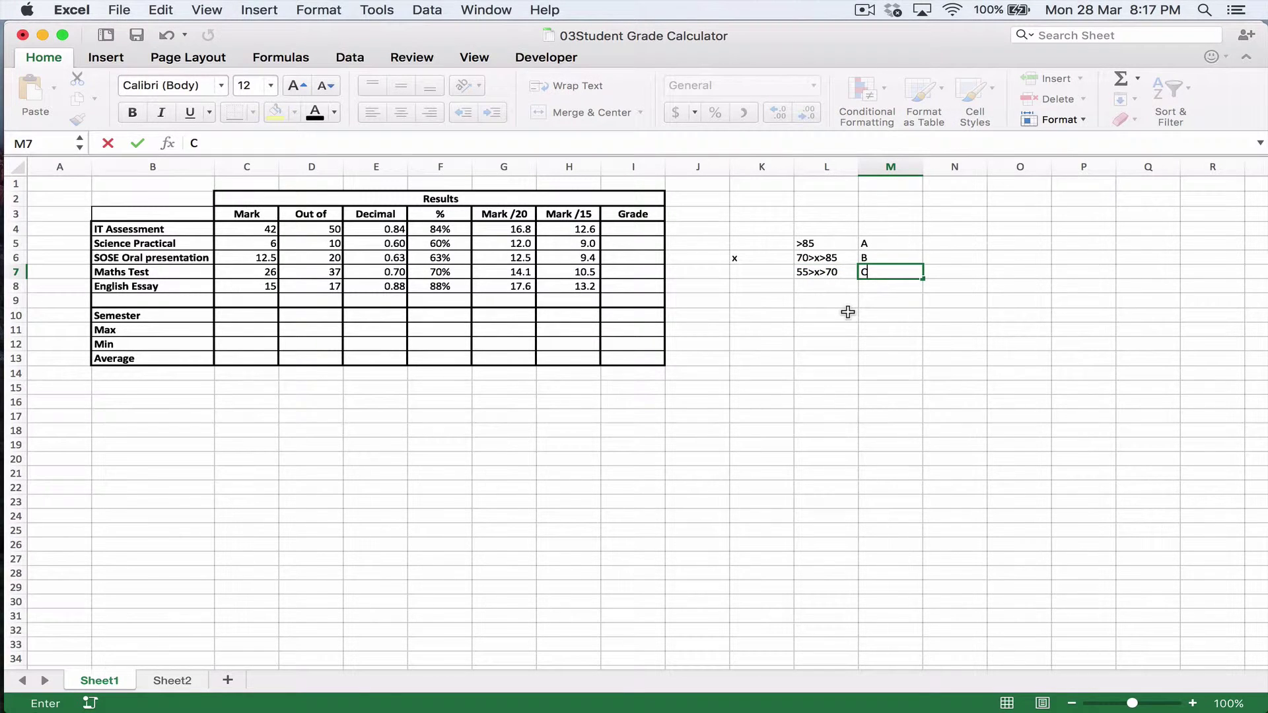
pyautogui.press('Return')
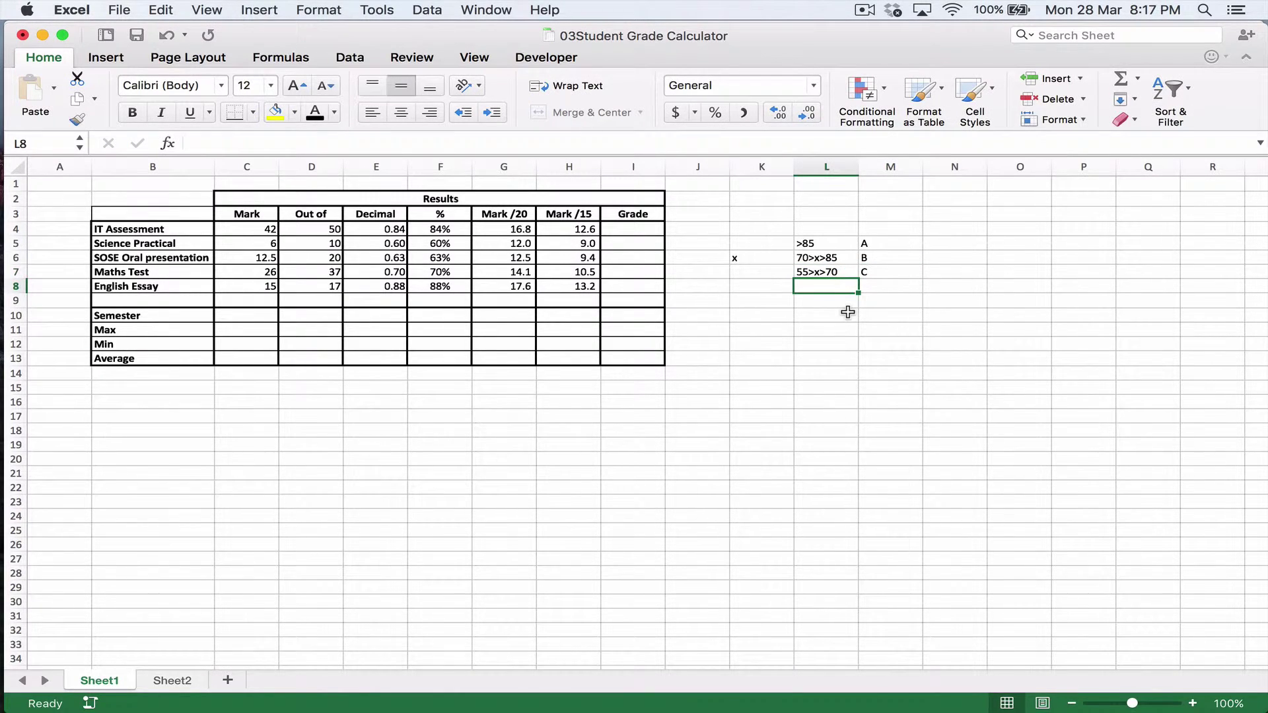
# - Add the 40>x>55 → D and <55 → E grade ranges
pyautogui.write('40>')
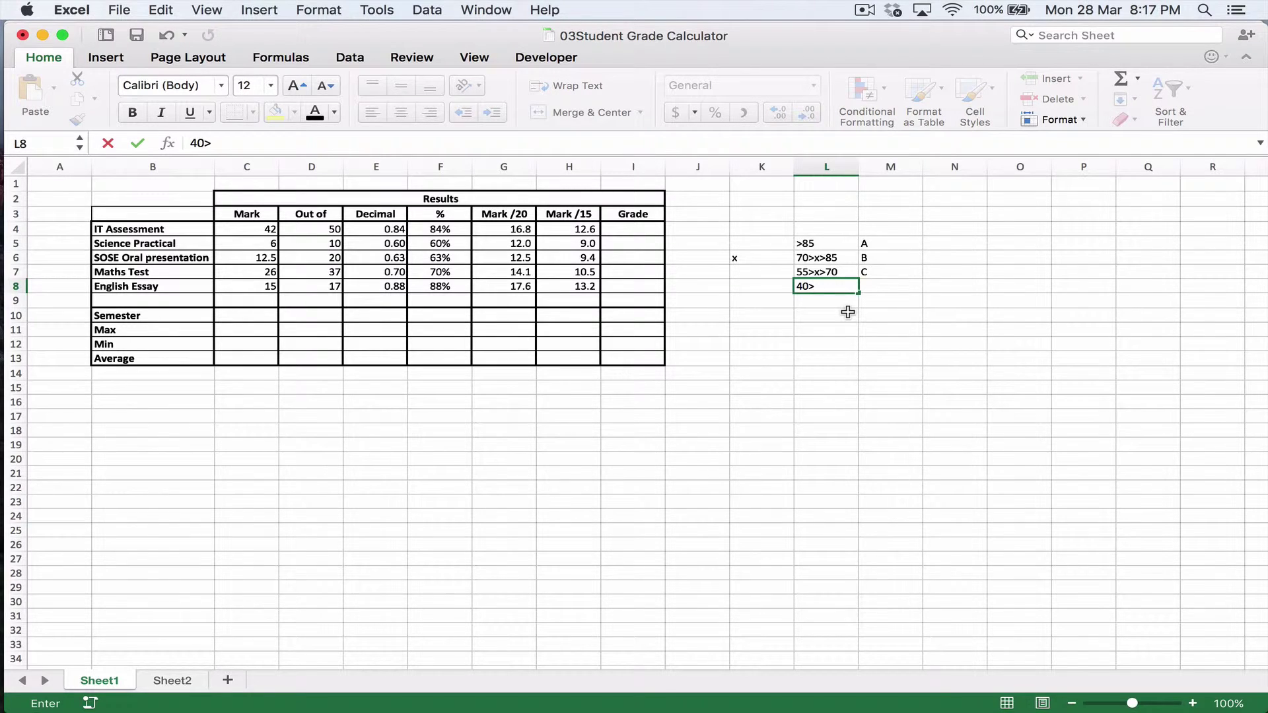
pyautogui.write('x>55')
pyautogui.press('Tab')
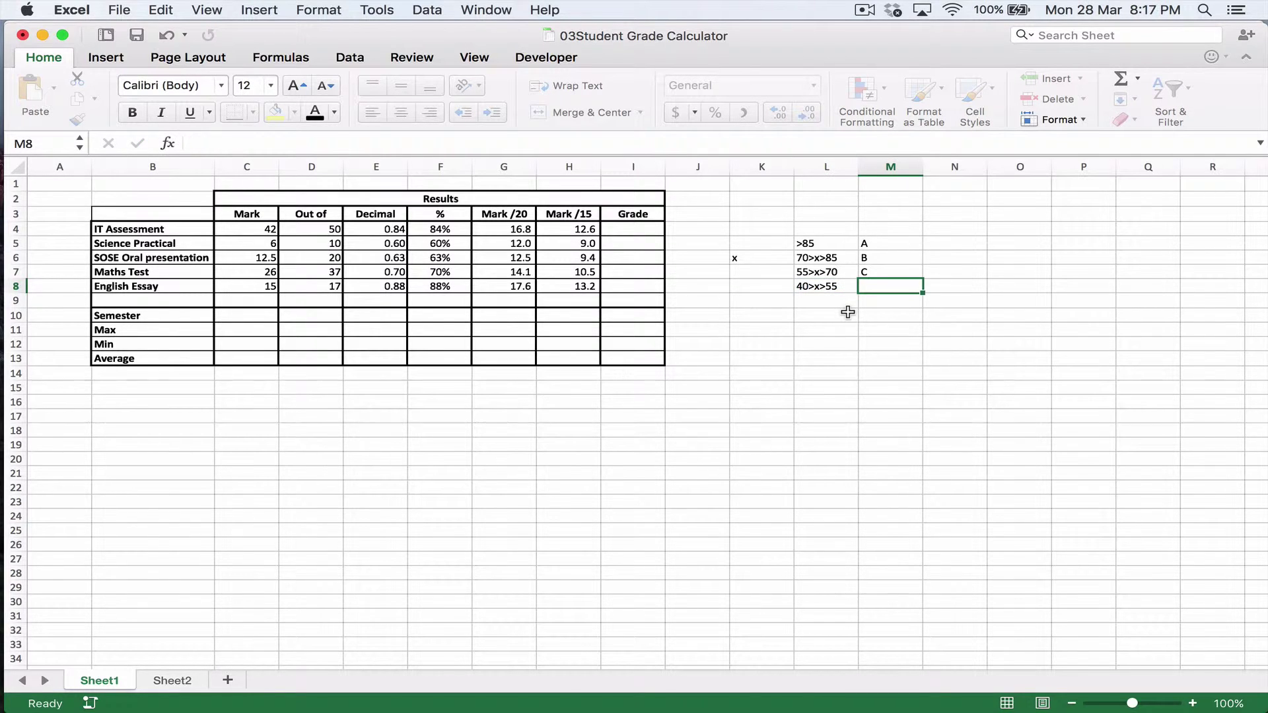
pyautogui.write('D')
pyautogui.press('Return')
pyautogui.press('Left')
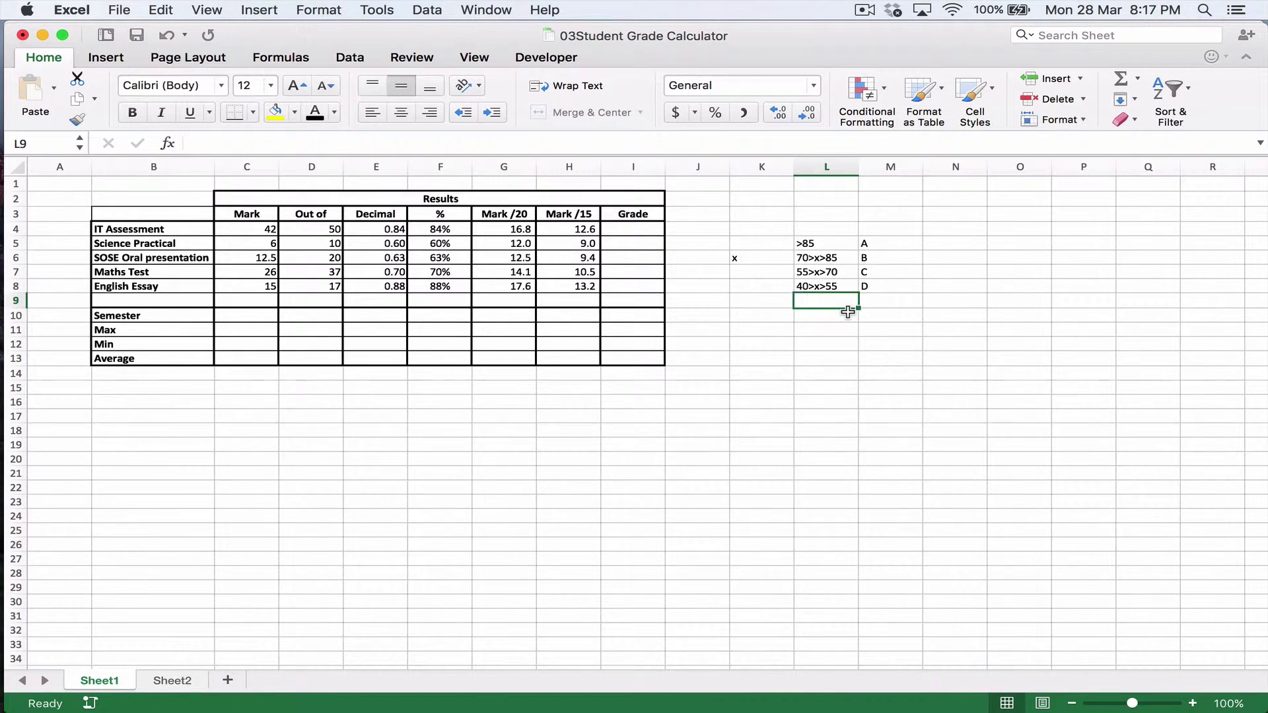
pyautogui.write('<55')
pyautogui.press('Tab')
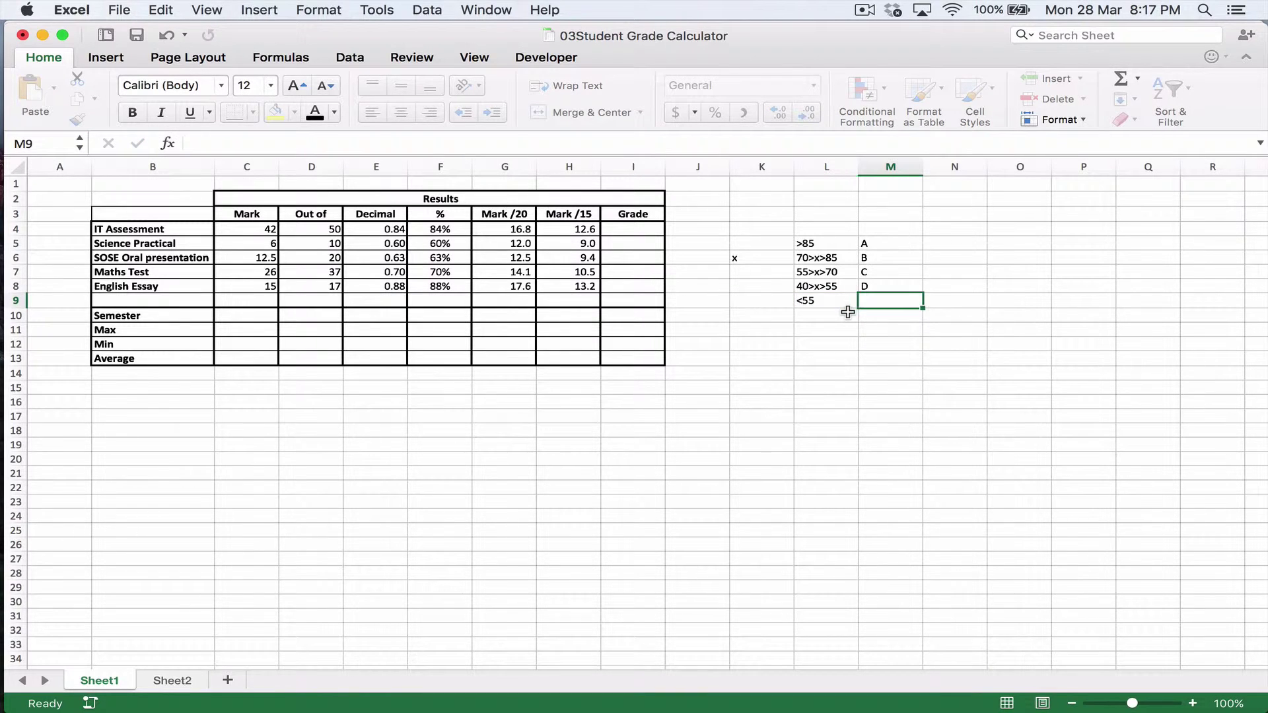
pyautogui.write('E')
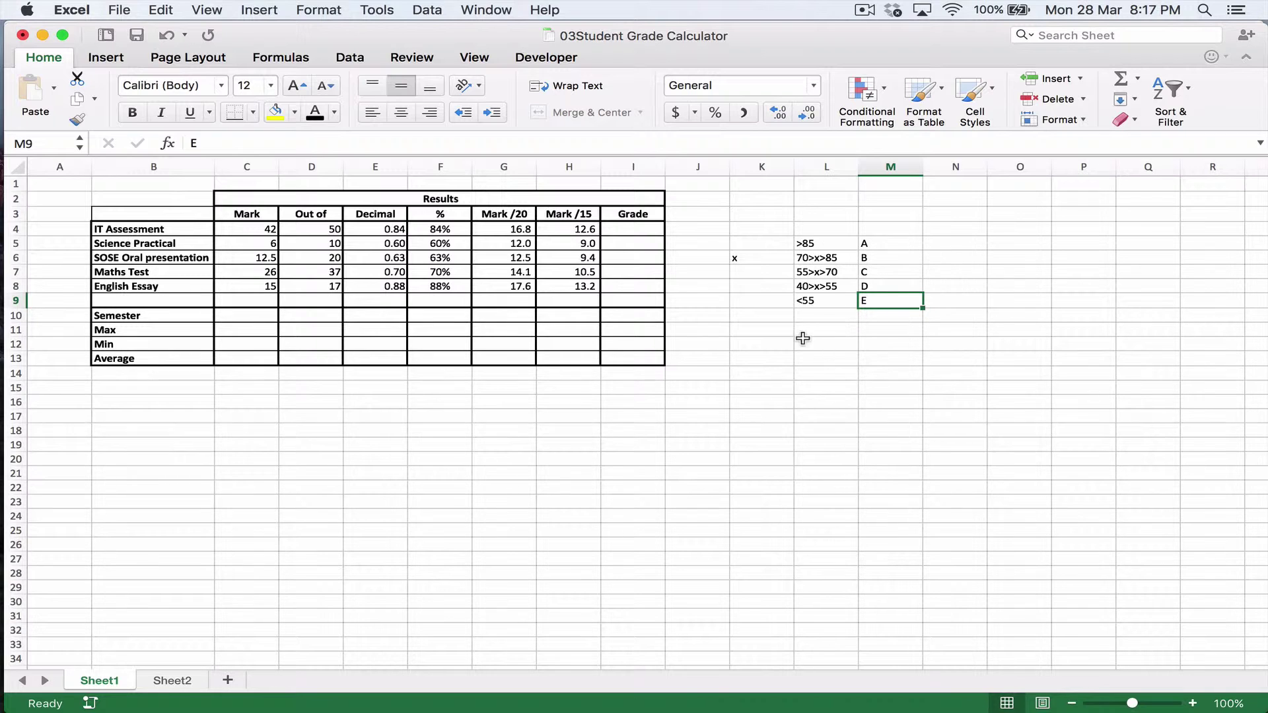
# - Start the decision-tree notes with x, >85 and Yes = A
pyautogui.click(768, 344)
pyautogui.write('x')
pyautogui.press('Tab')
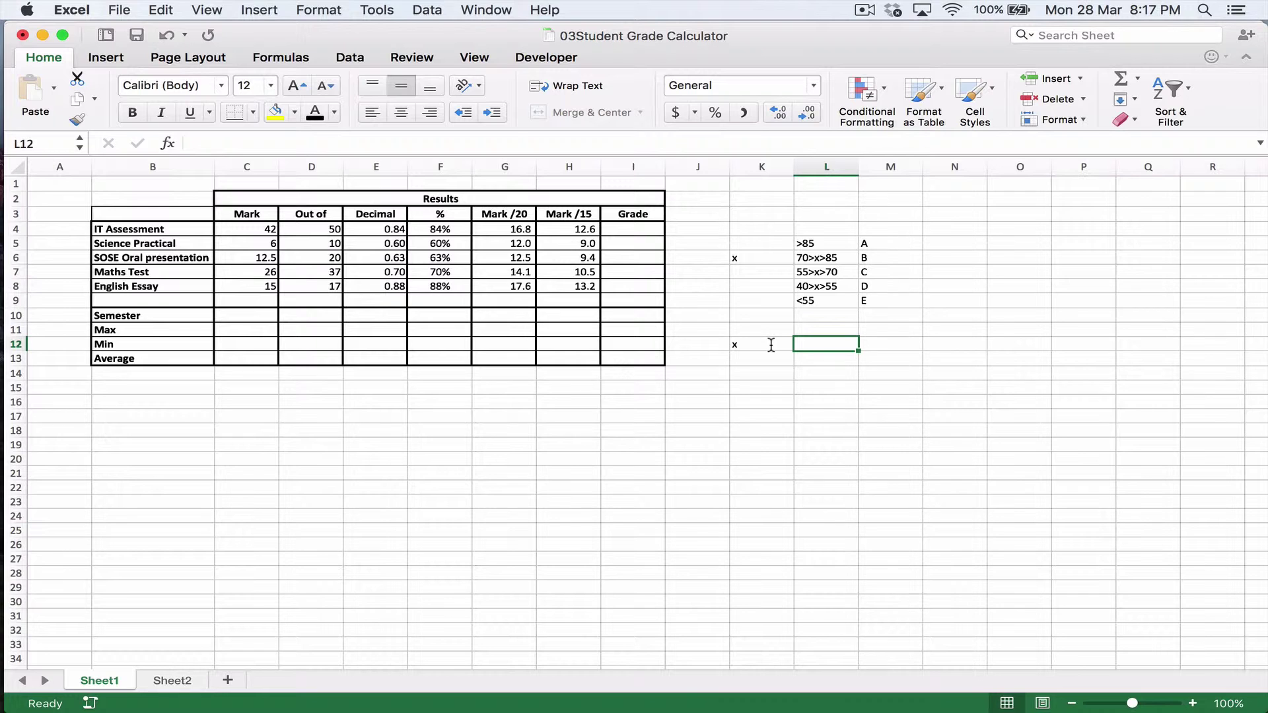
pyautogui.write('>85')
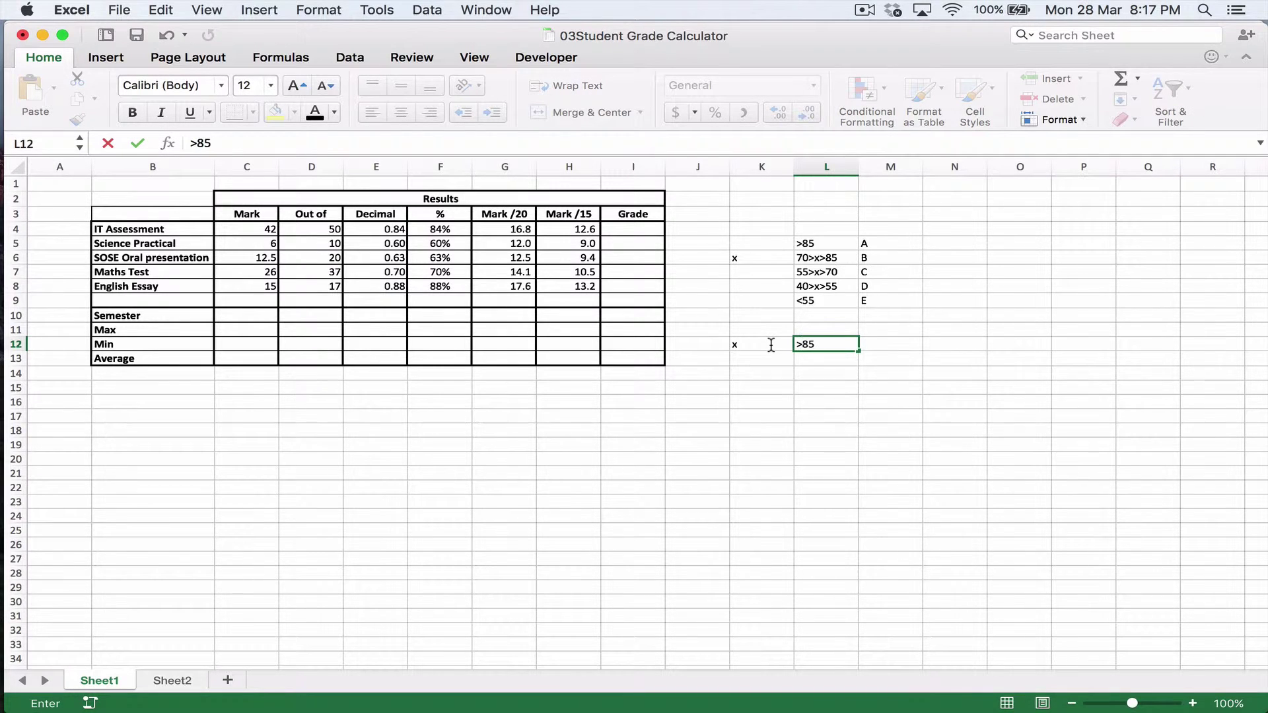
pyautogui.press('Tab')
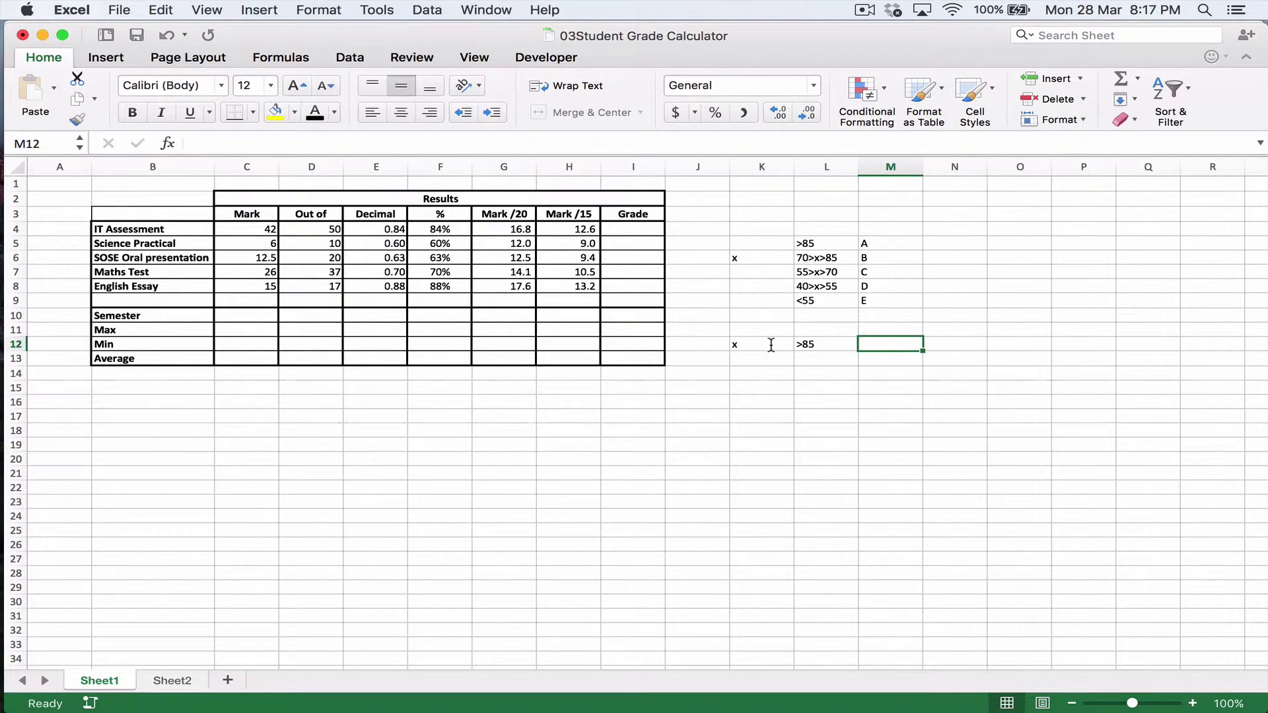
pyautogui.press('Up')
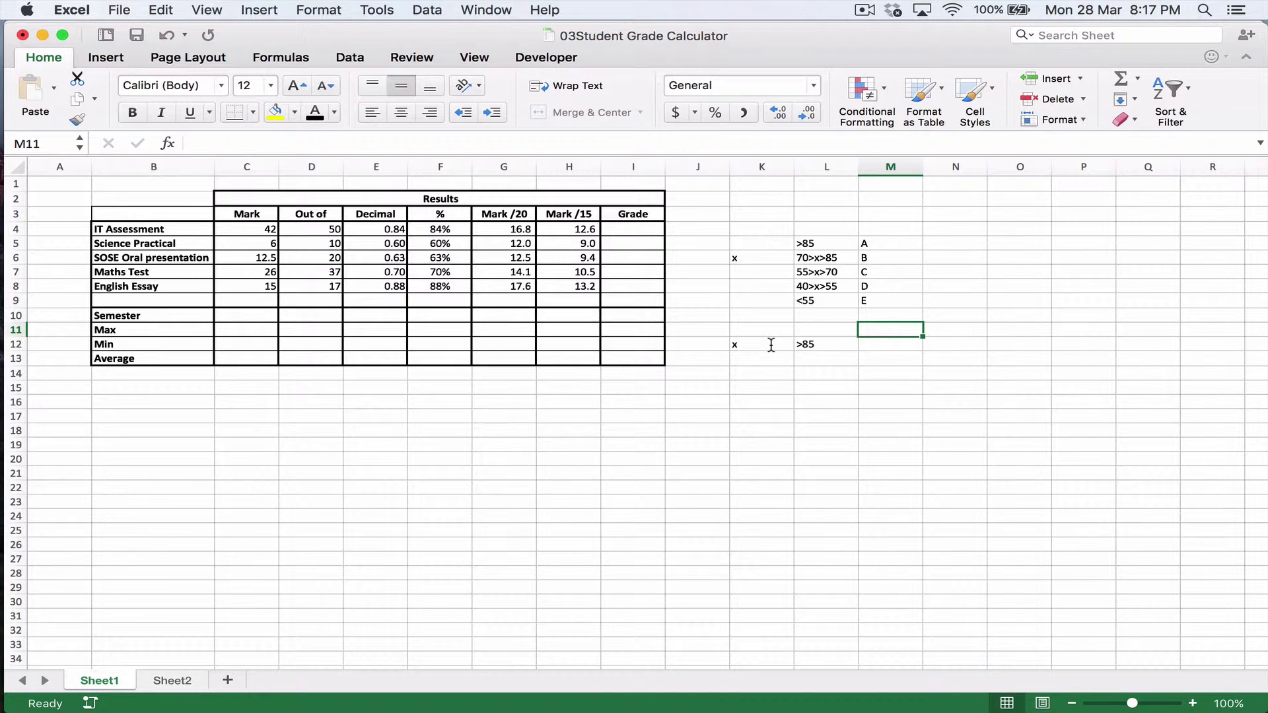
pyautogui.write('Yes =')
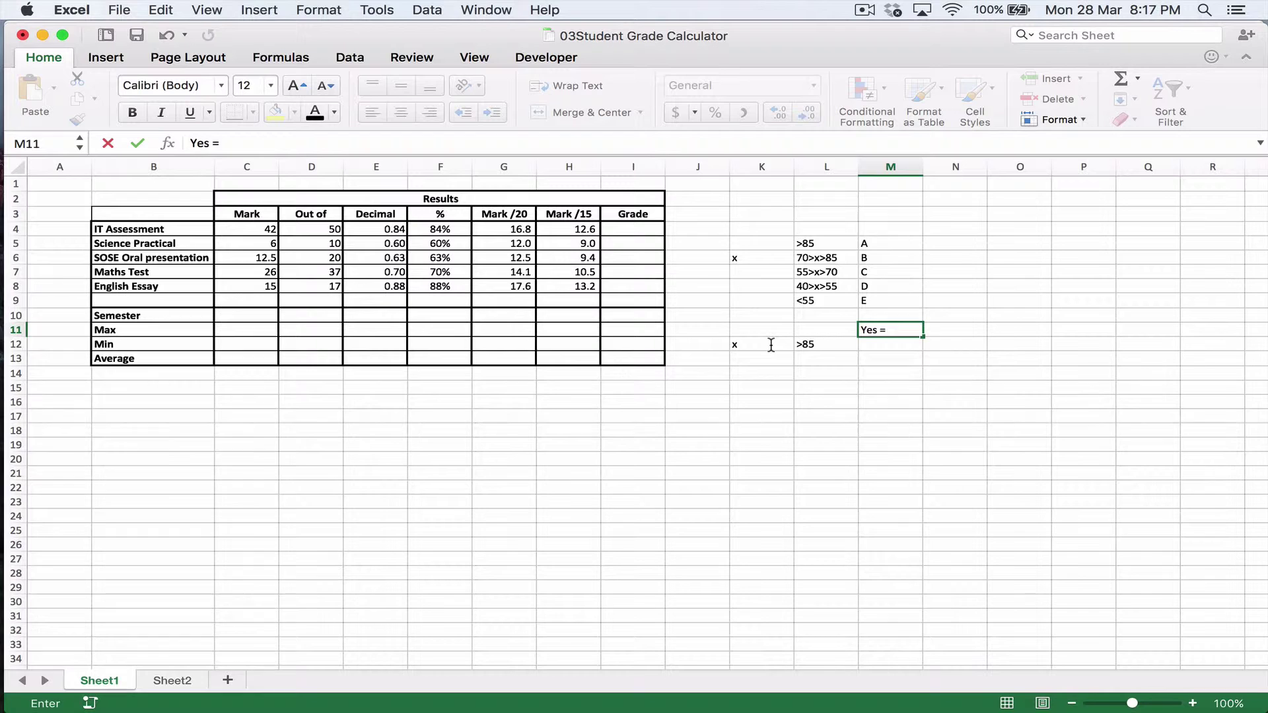
pyautogui.write(' A')
pyautogui.press('Return')
pyautogui.press('Return')
# - Add the No ==> >70 branch with Yes = B, moved up into O12
pyautogui.write('No')
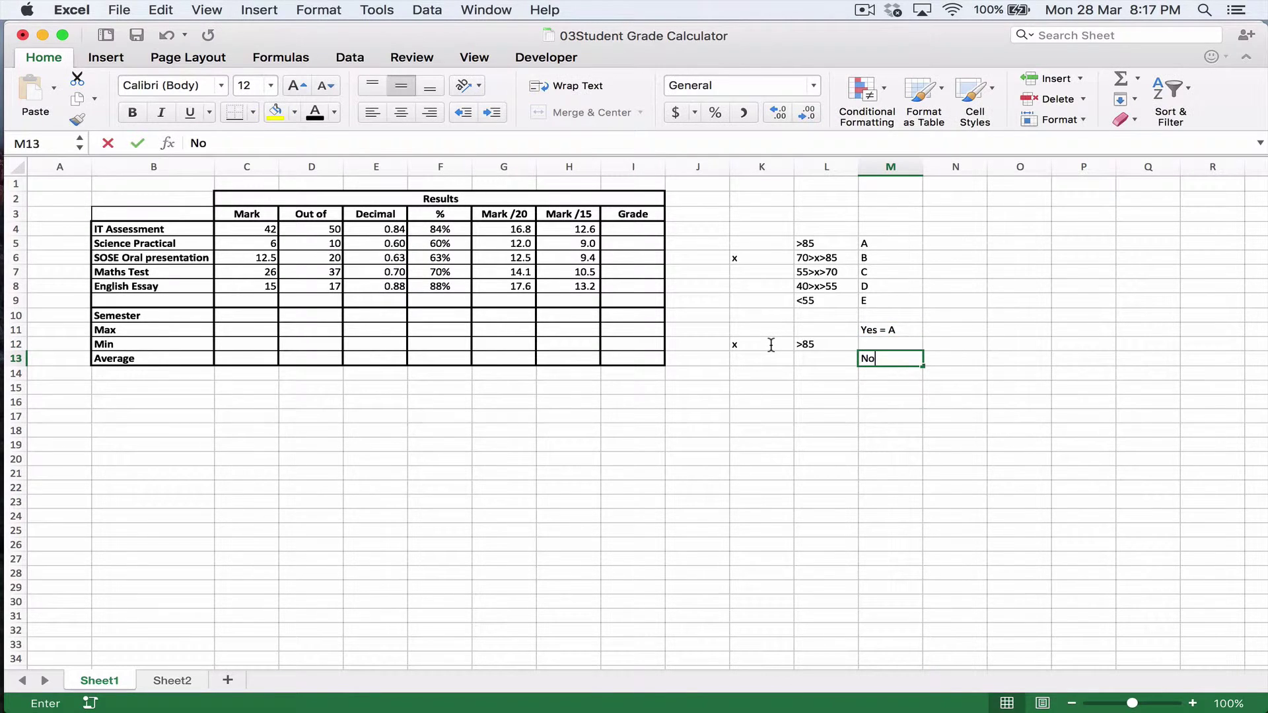
pyautogui.write(' ==>')
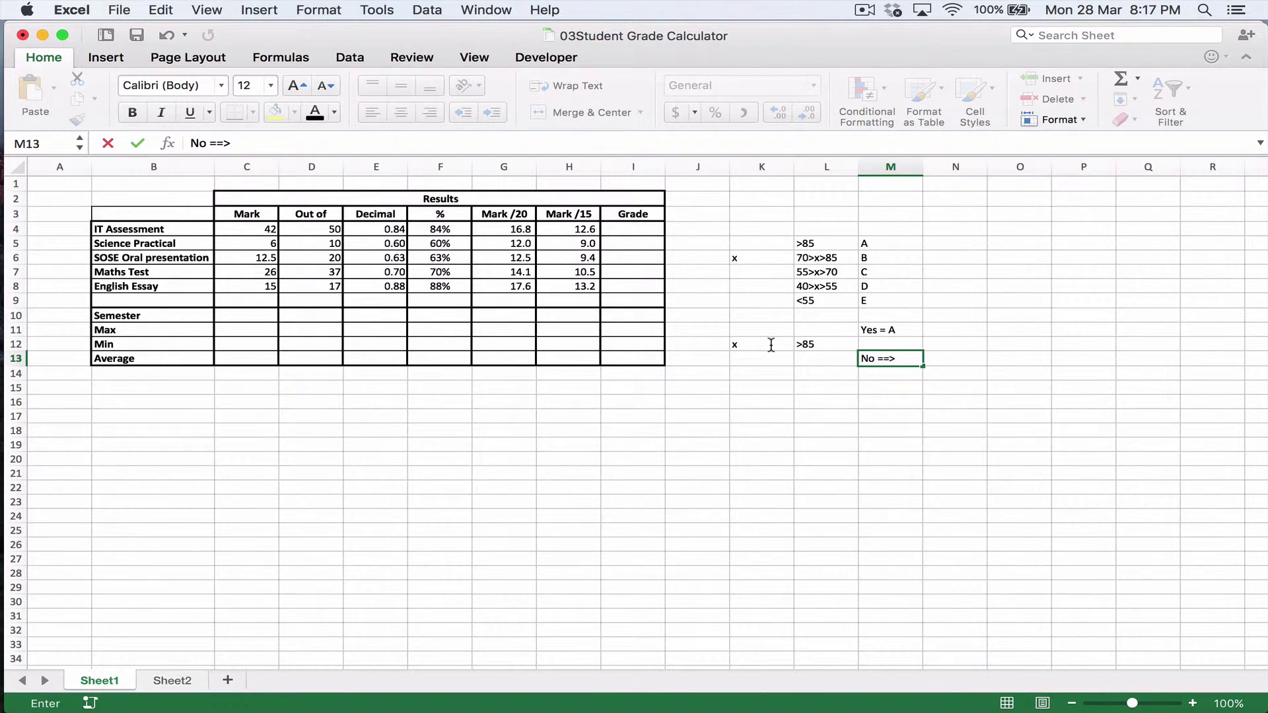
pyautogui.press('Tab')
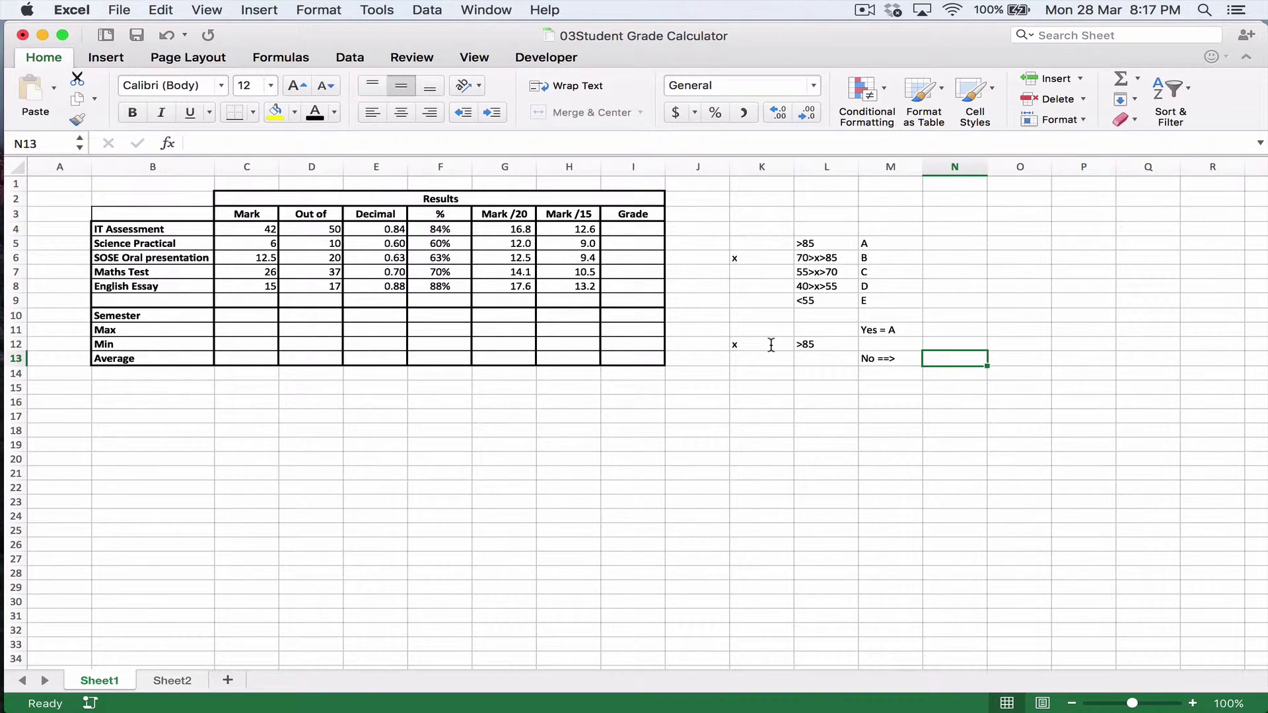
pyautogui.write('>70')
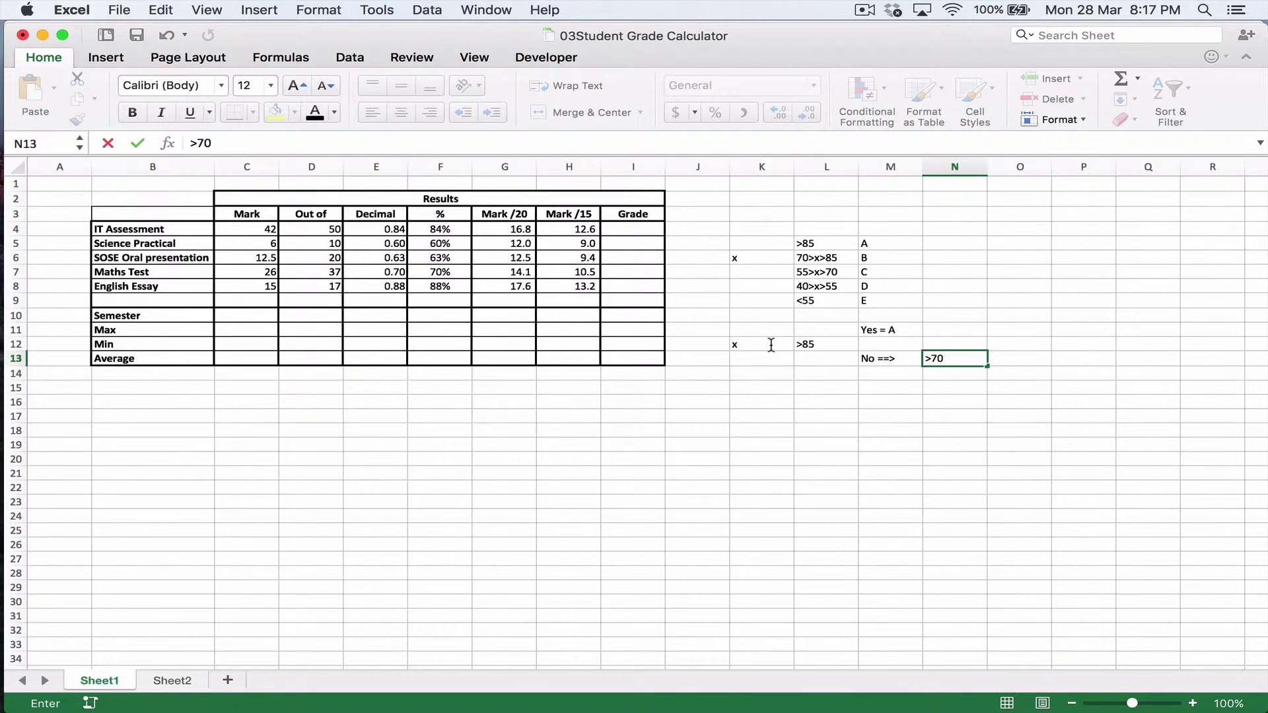
pyautogui.press('Tab')
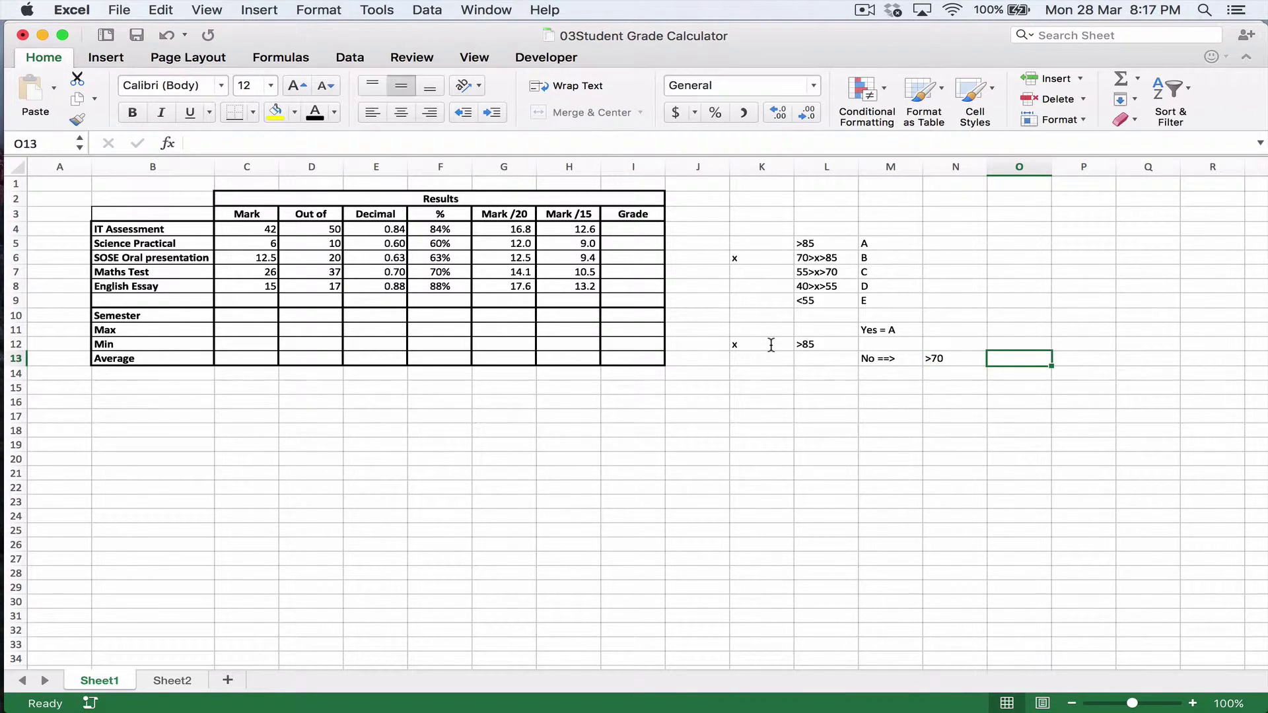
pyautogui.write('Yes = B')
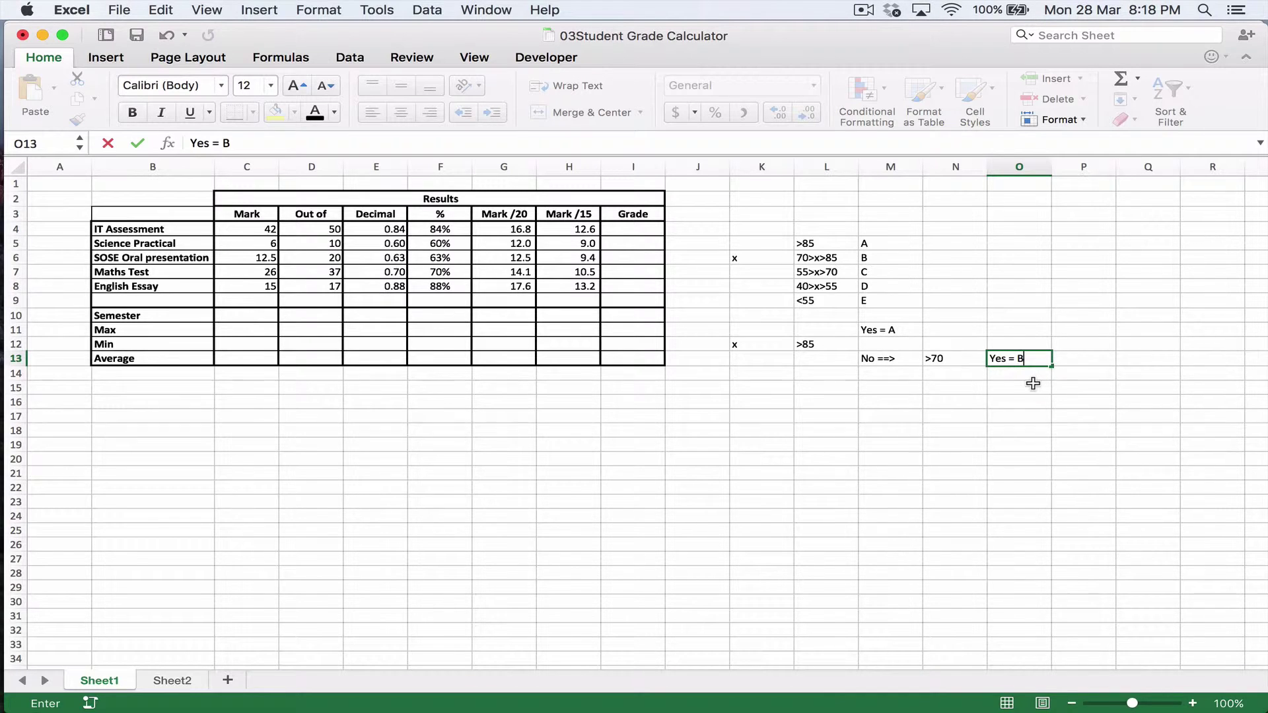
pyautogui.press('Return')
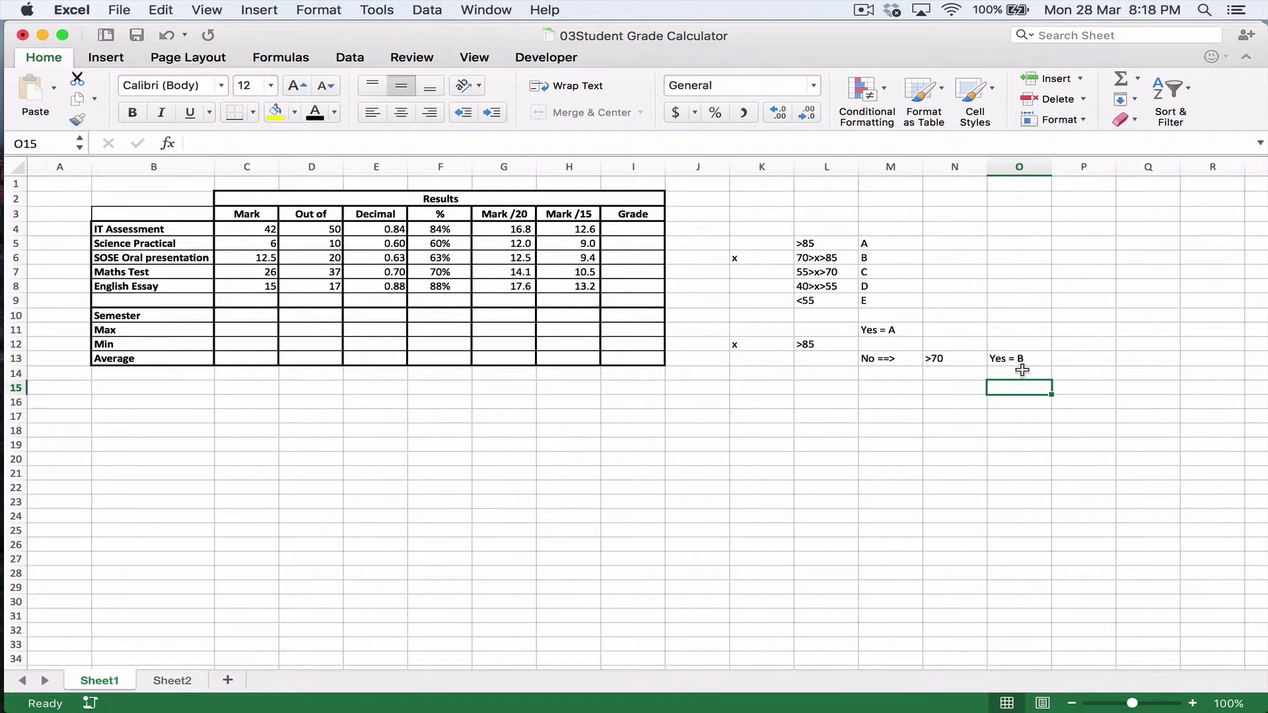
pyautogui.click(1016, 359)
pyautogui.moveTo(1010, 354); pyautogui.dragTo(1011, 340)
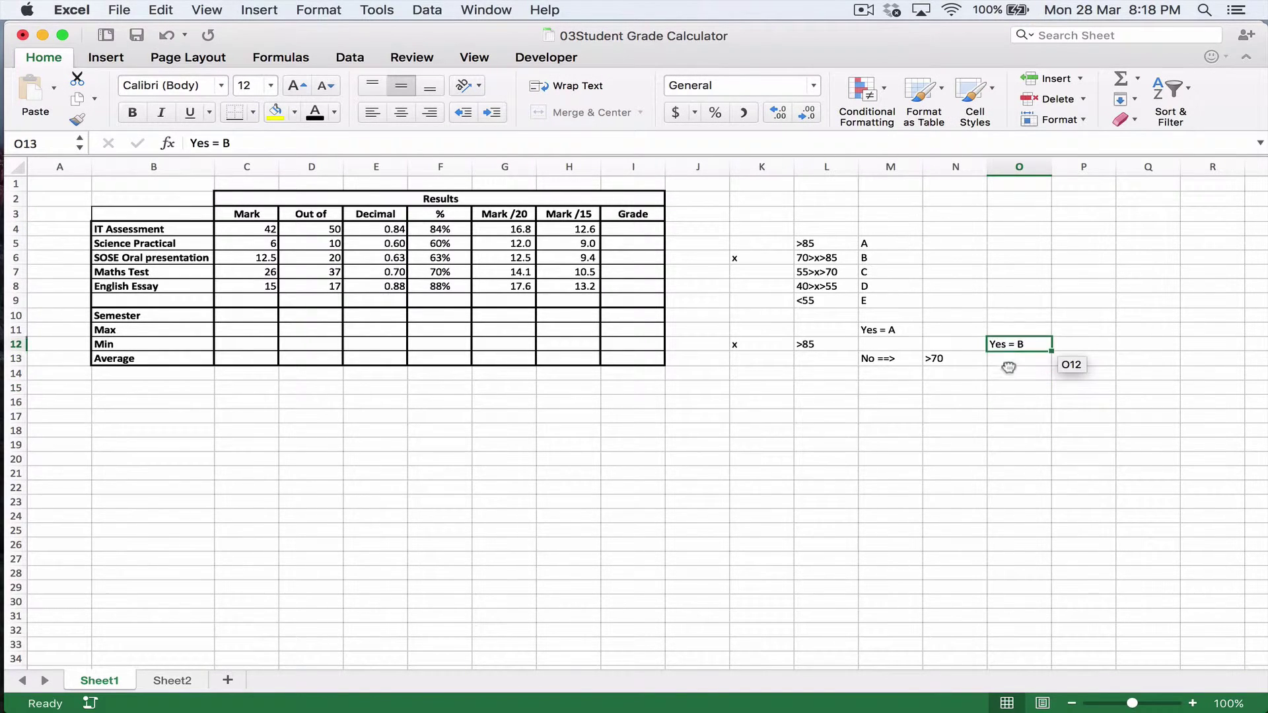
# - Add the final No ==> >55 branch with Yes = C and No = D
pyautogui.click(1035, 383)
pyautogui.write('No')
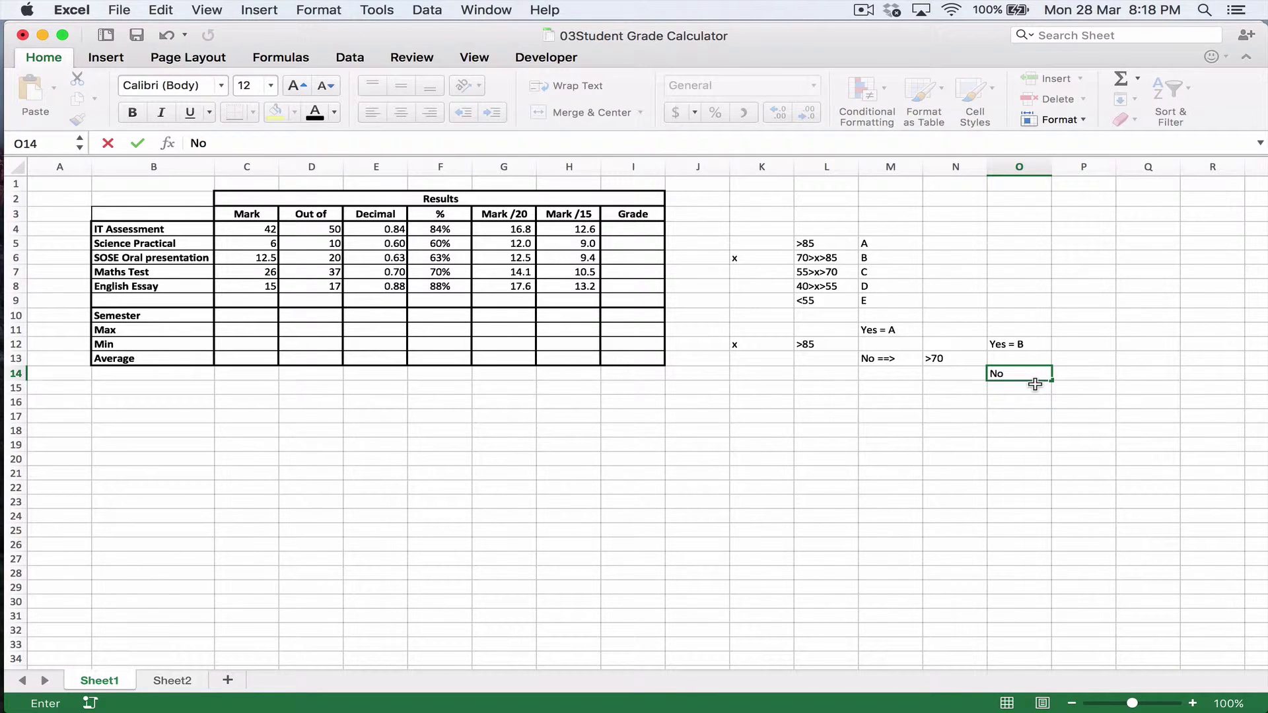
pyautogui.write(' ==>')
pyautogui.press('Tab')
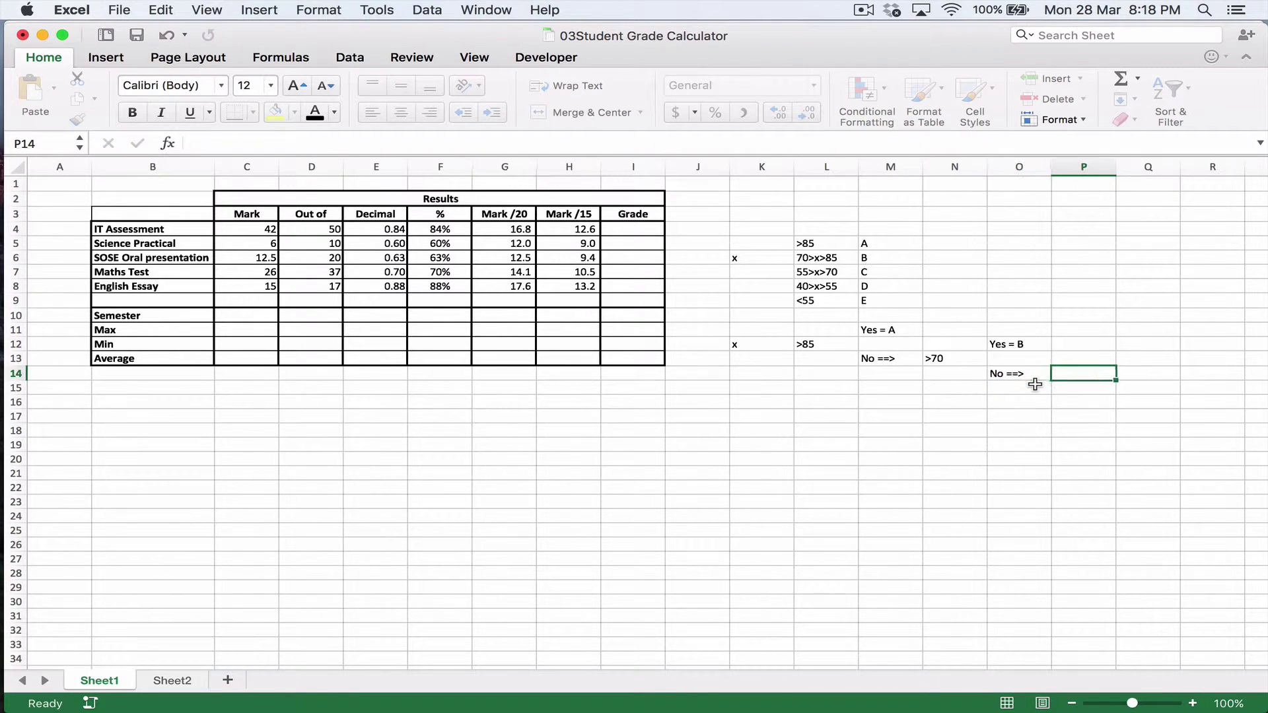
pyautogui.press('Up')
pyautogui.press('Down')
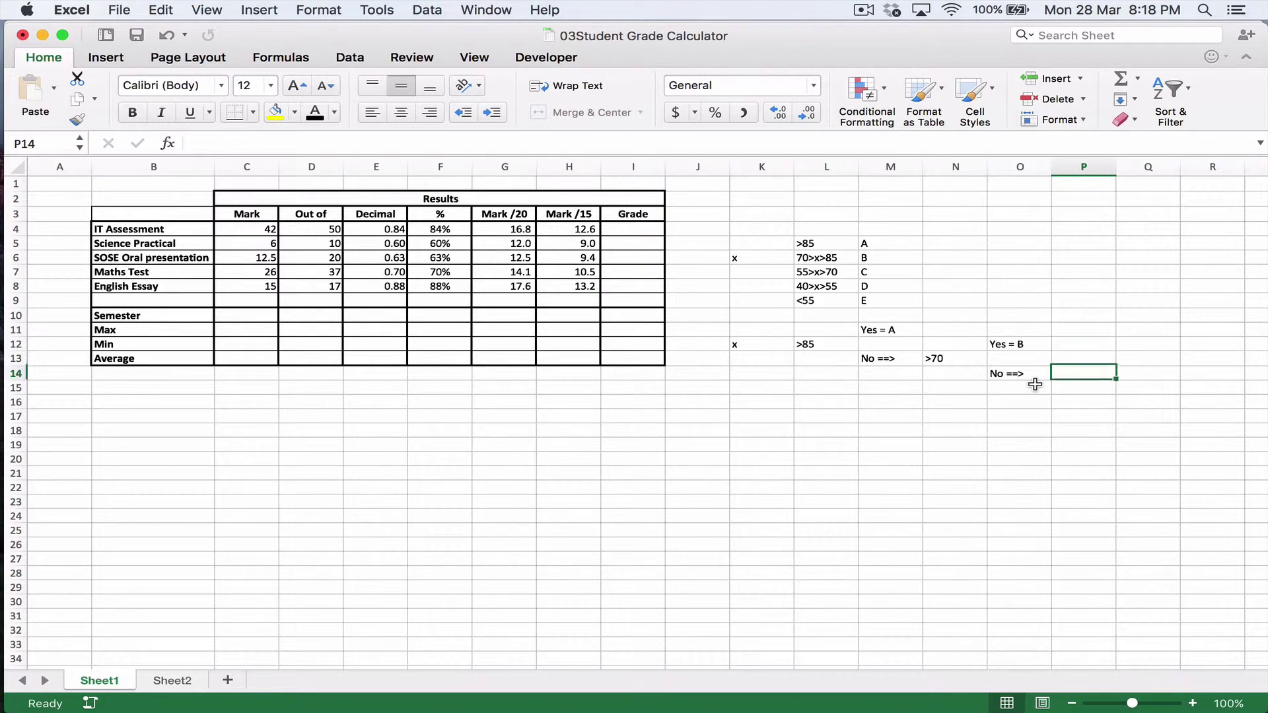
pyautogui.write('>55')
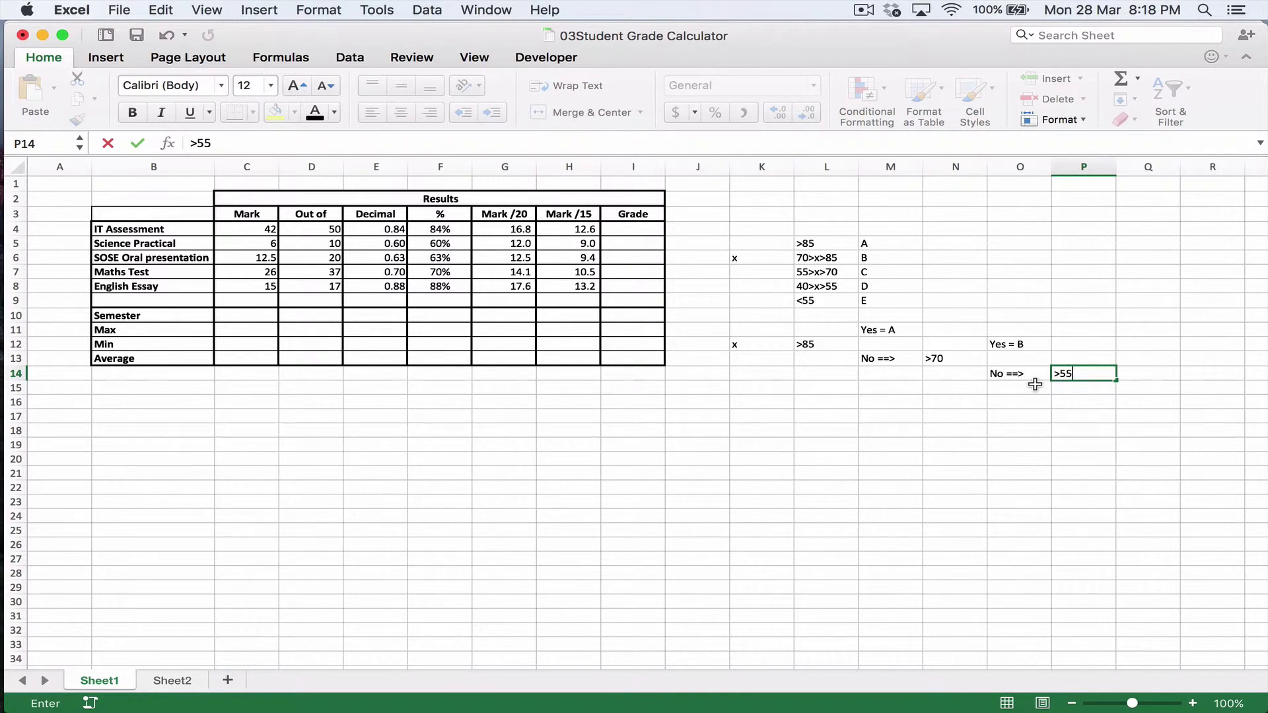
pyautogui.press('Tab')
pyautogui.press('Up')
pyautogui.write('Yes')
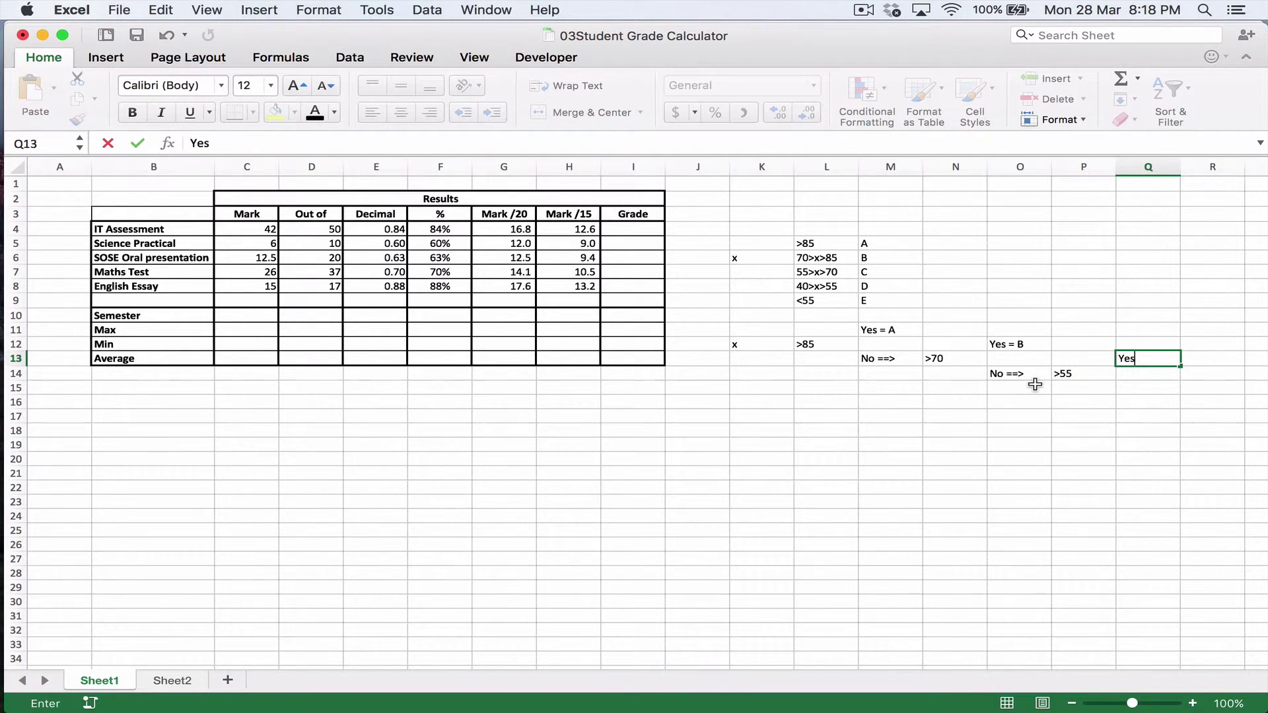
pyautogui.write(' = C')
pyautogui.press('Return')
pyautogui.press('Return')
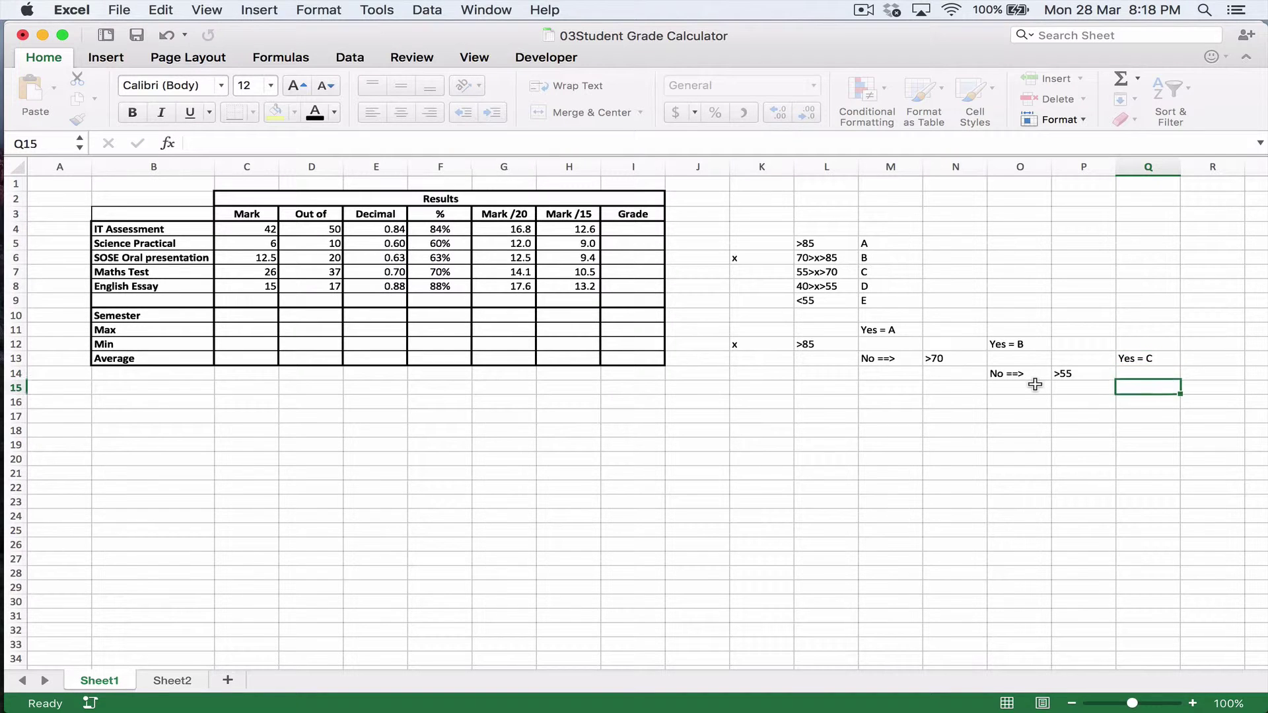
pyautogui.write('No')
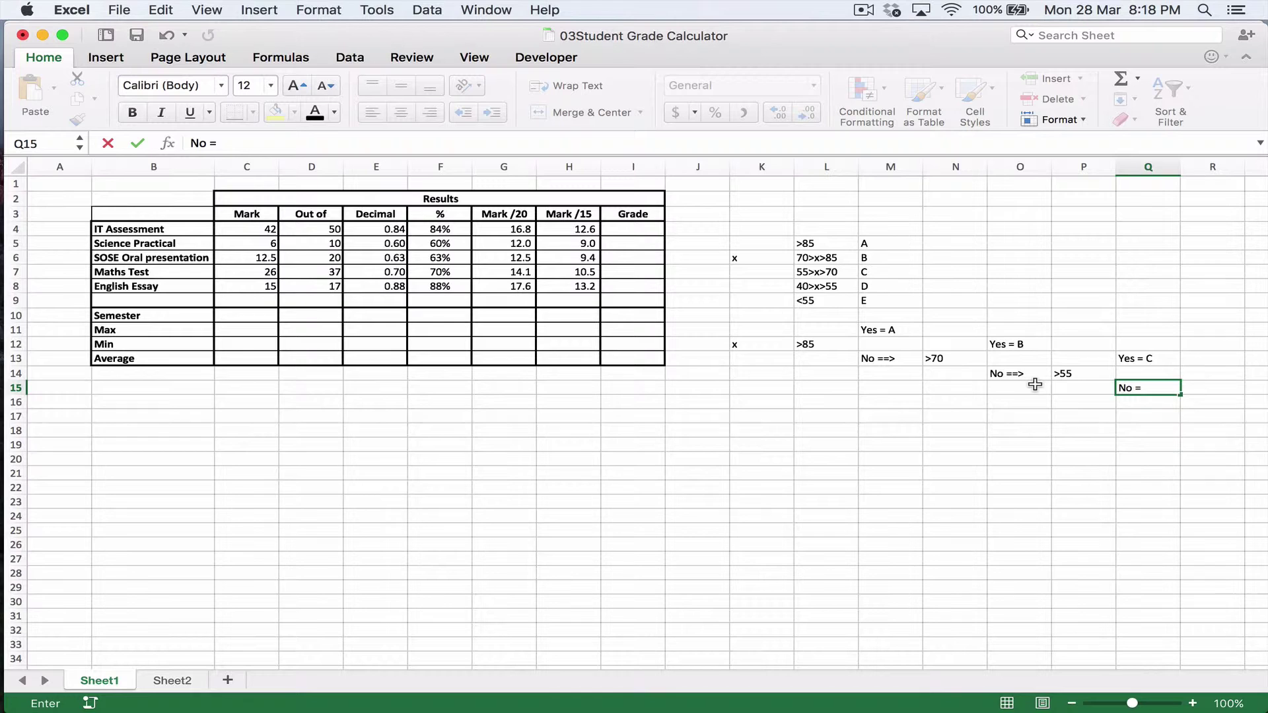
pyautogui.write(' = D')
pyautogui.click(1010, 402)
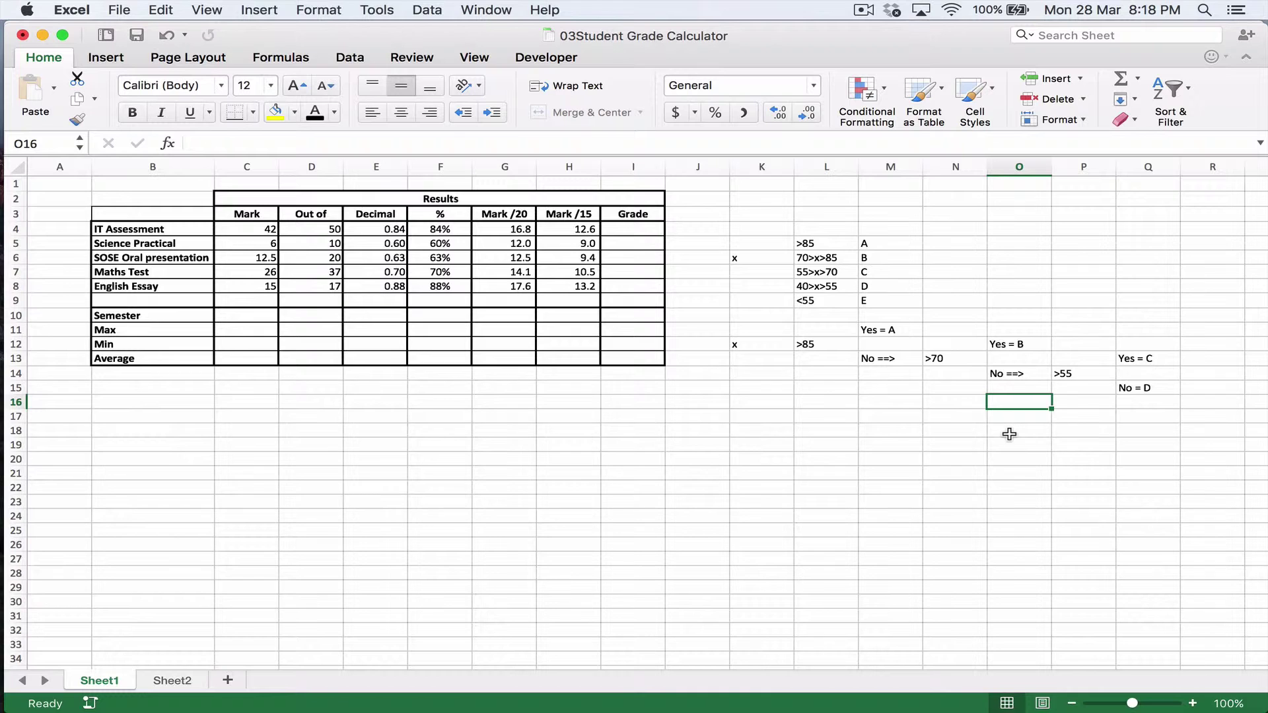
# - Enter =IF(E4>.85,"A","Not A") in I4, showing Not A for IT Assessment
pyautogui.click(637, 231)
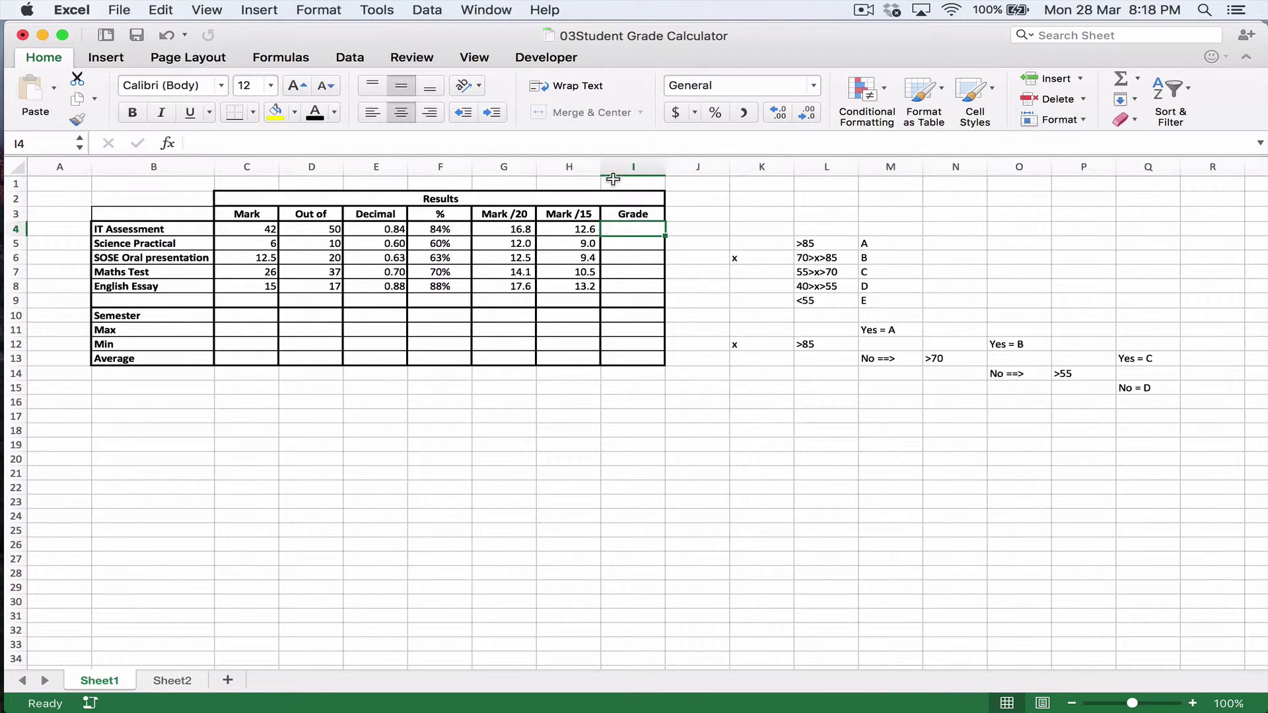
pyautogui.write('=')
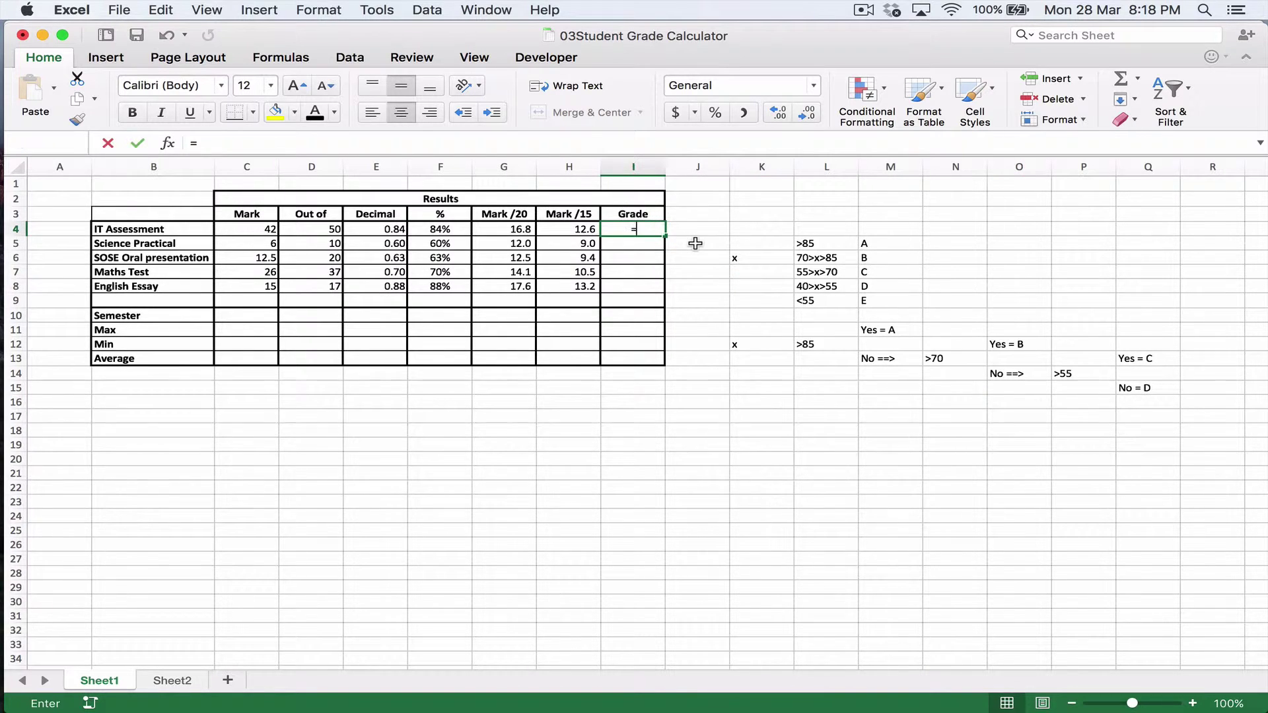
pyautogui.write('if(')
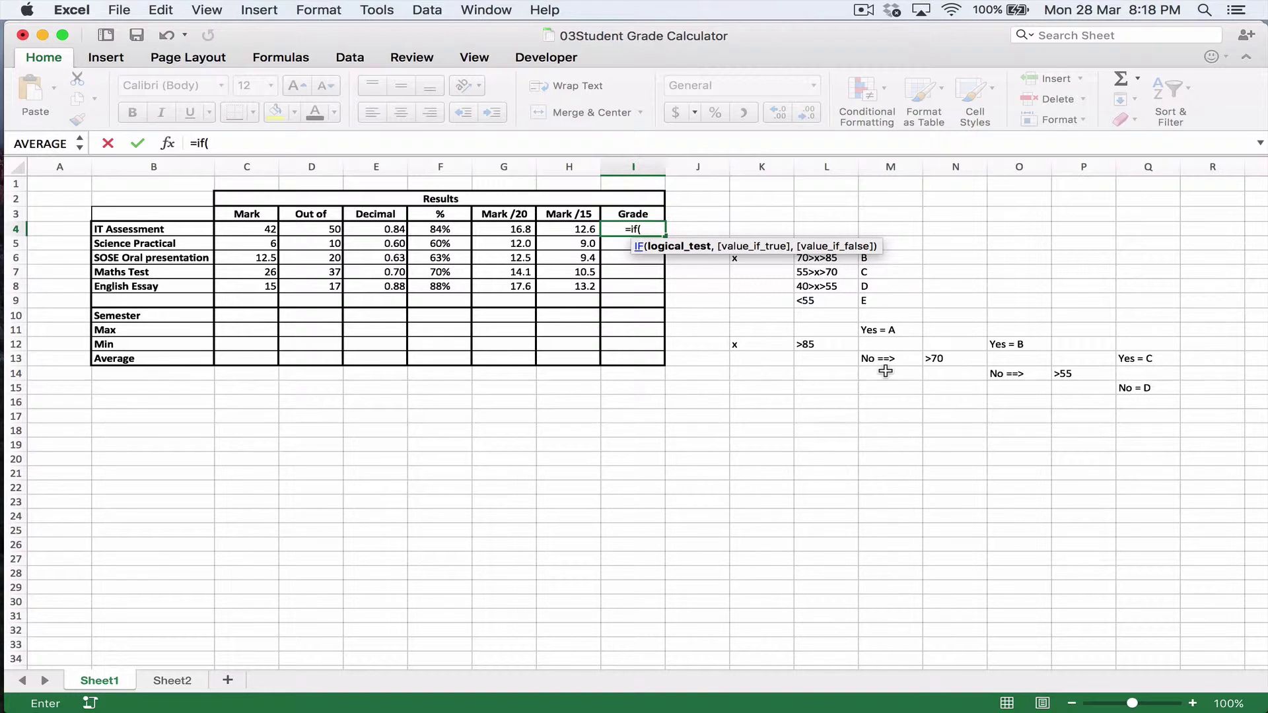
pyautogui.click(393, 228)
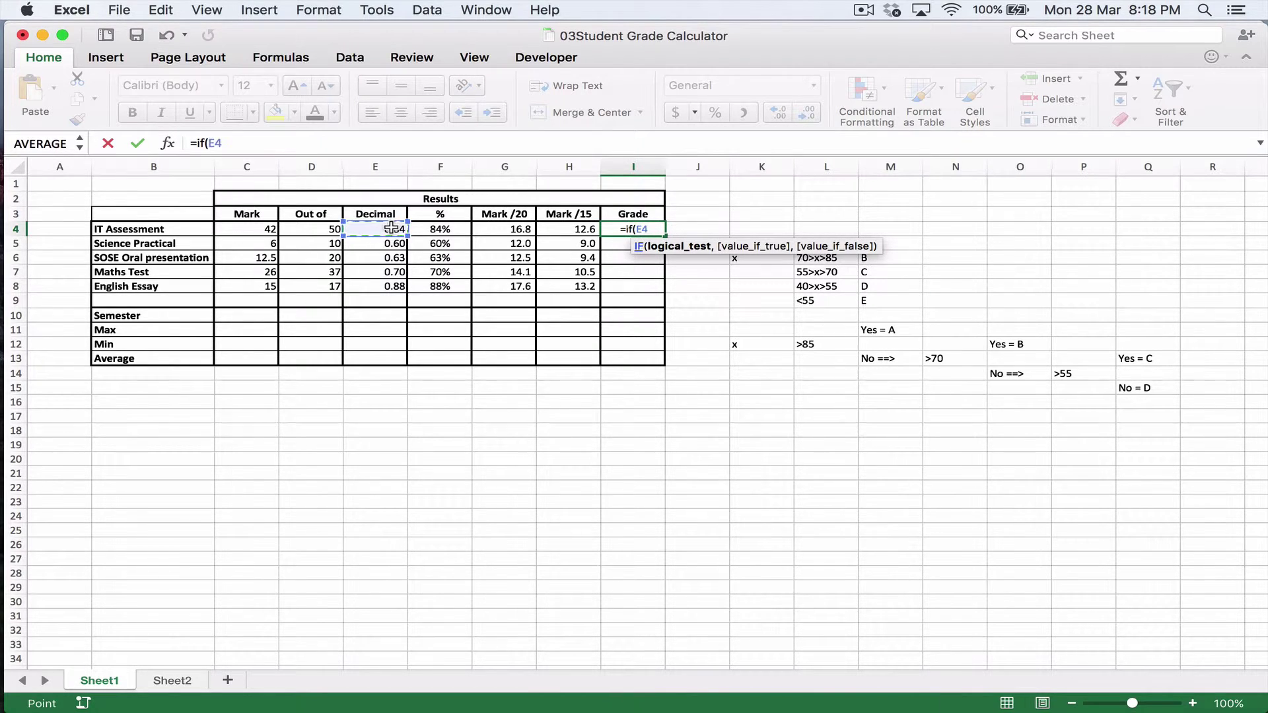
pyautogui.write('>')
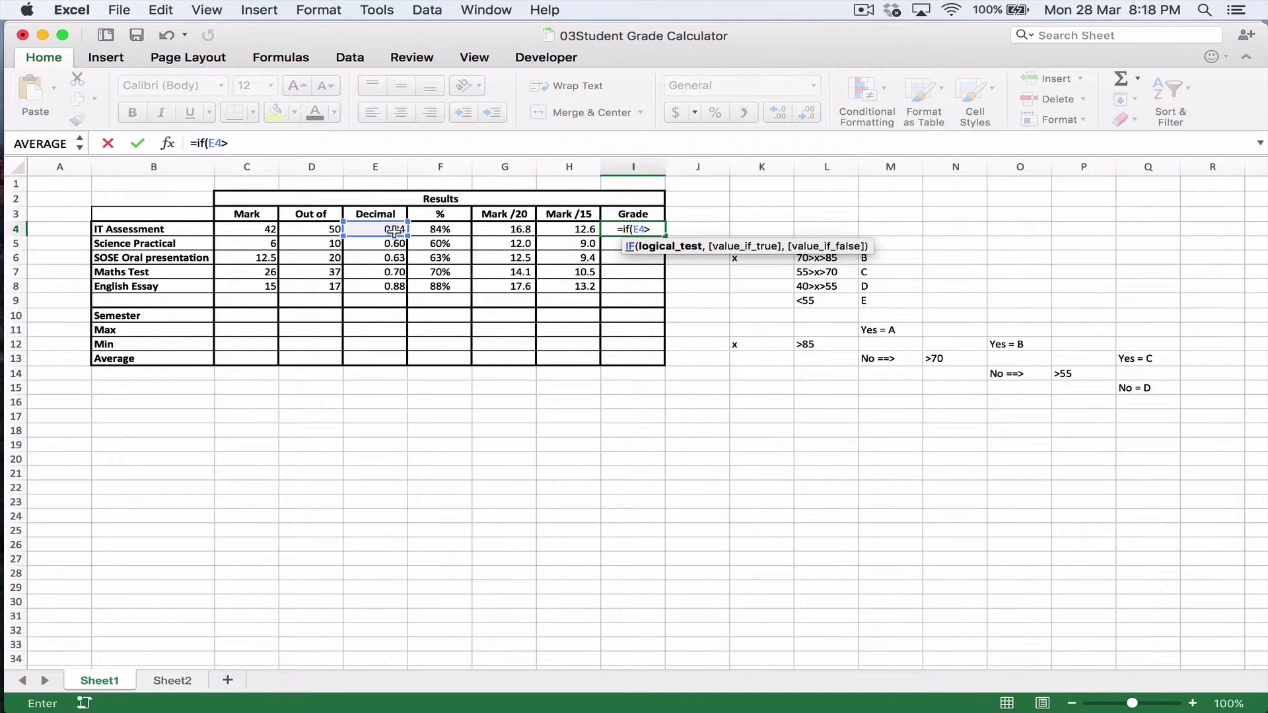
pyautogui.write('.85')
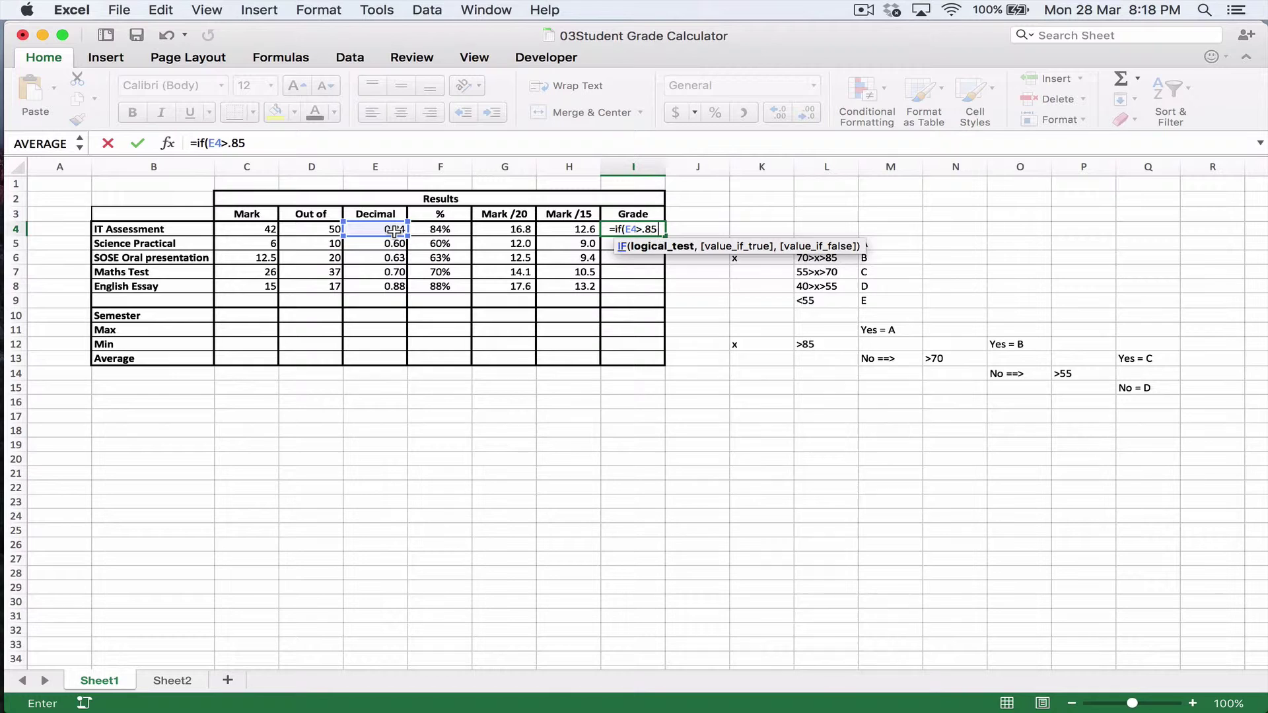
pyautogui.write(',')
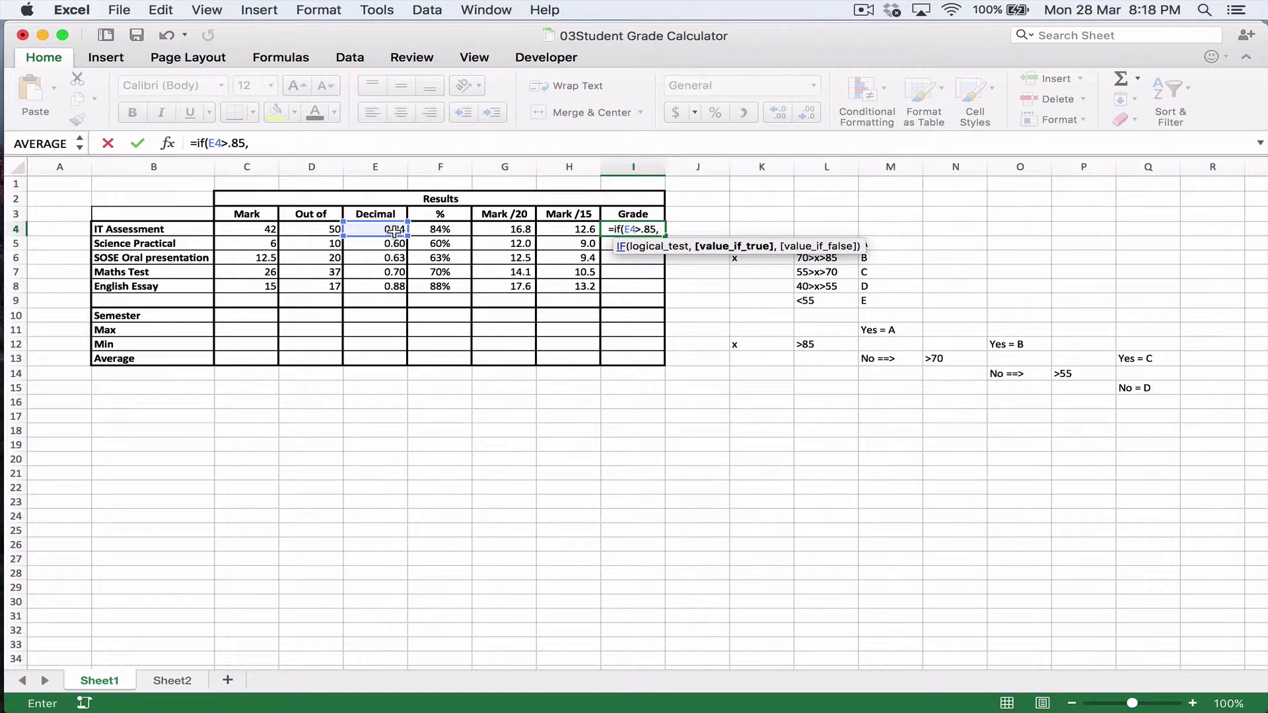
pyautogui.write('"')
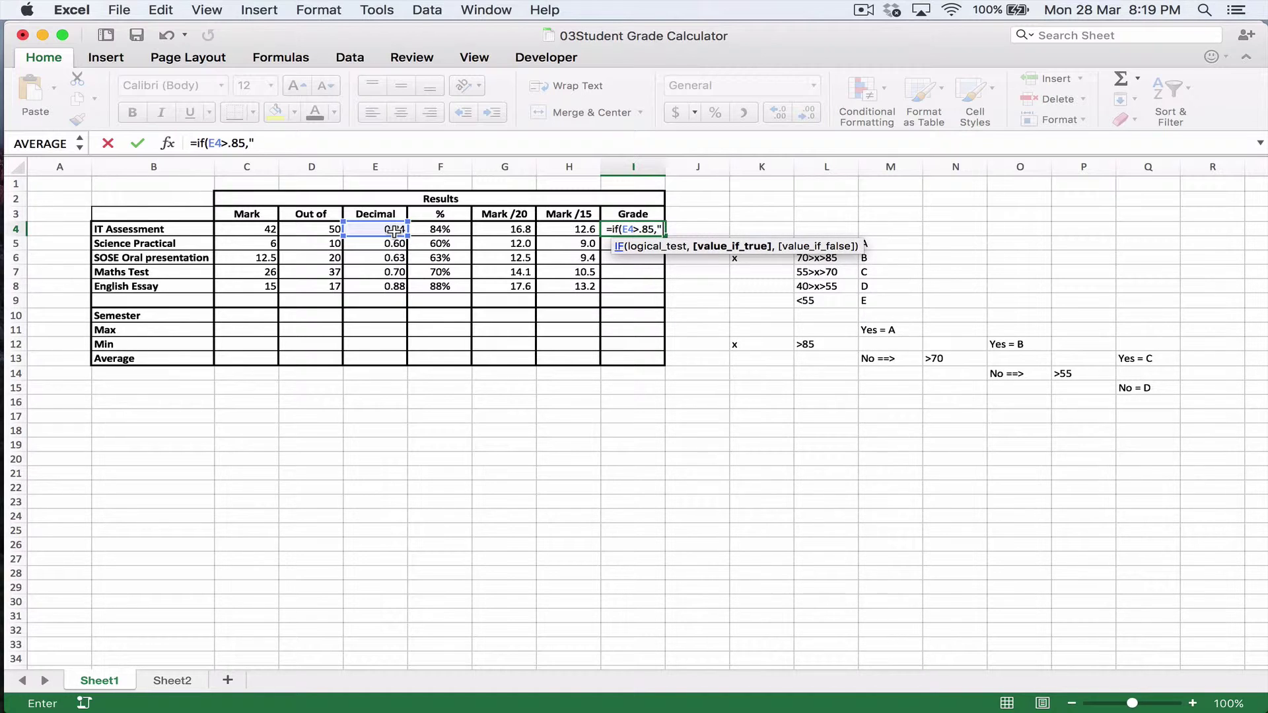
pyautogui.write('A')
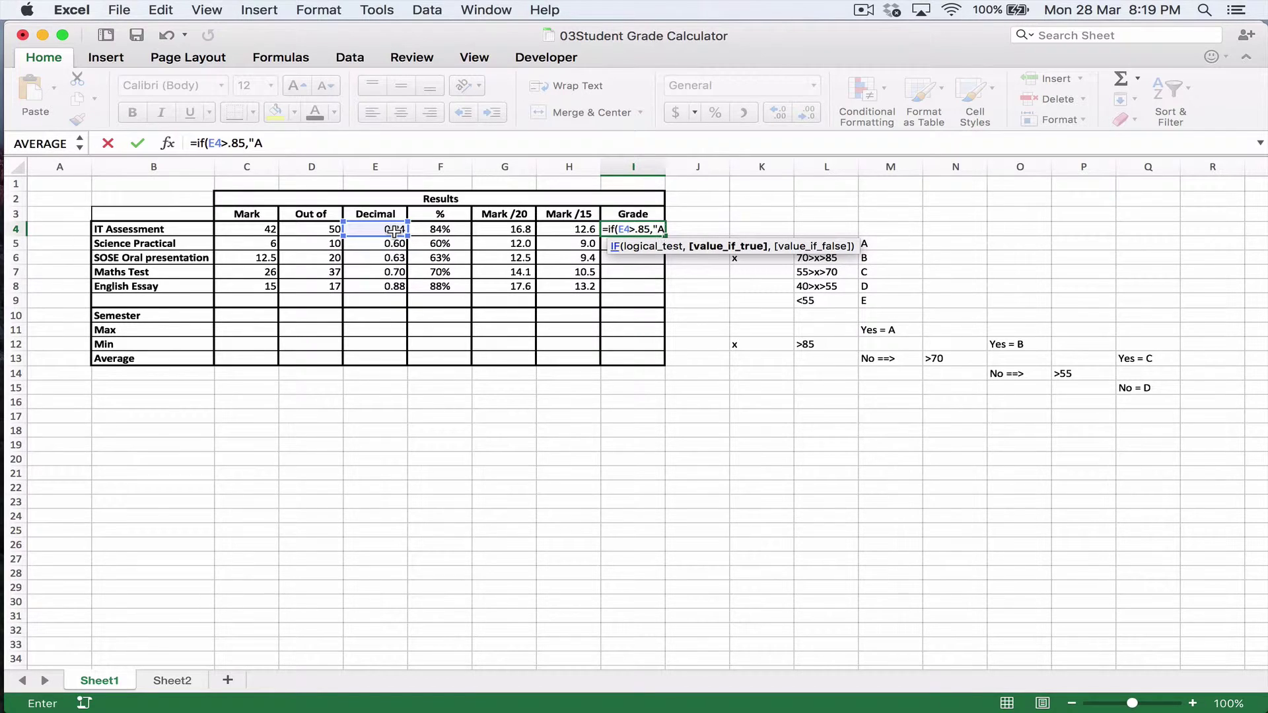
pyautogui.write('",')
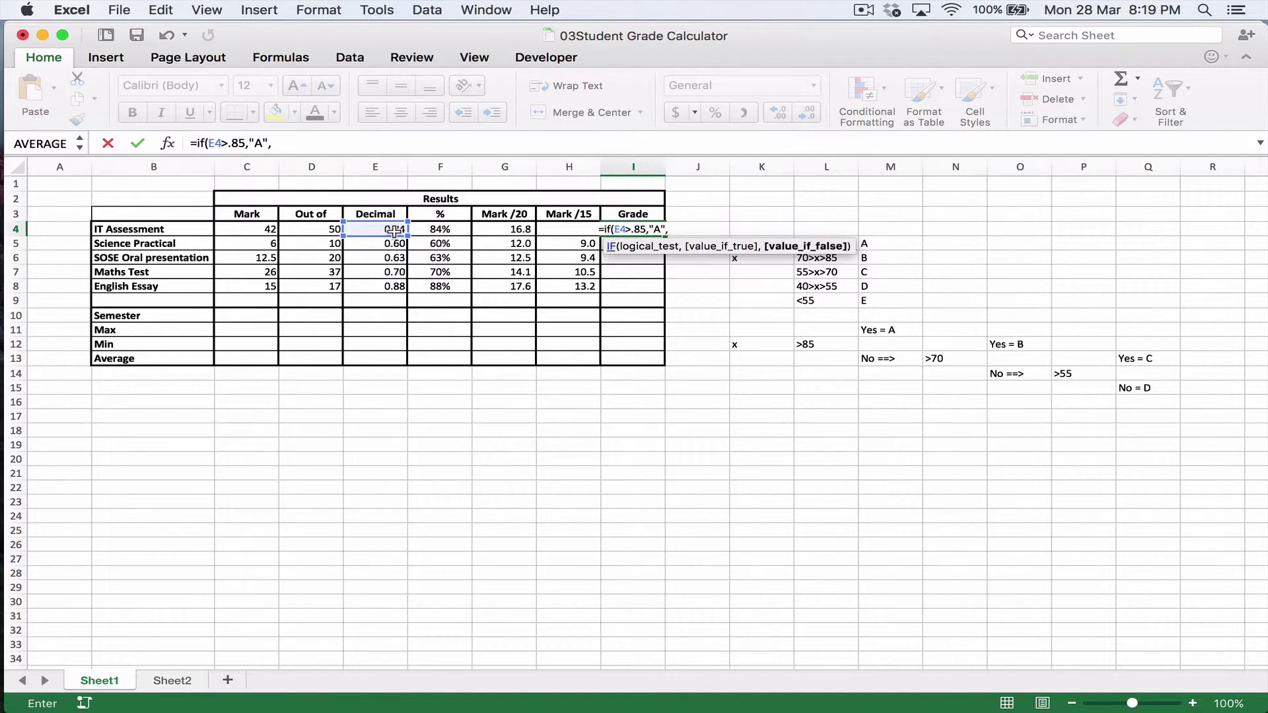
pyautogui.write('"')
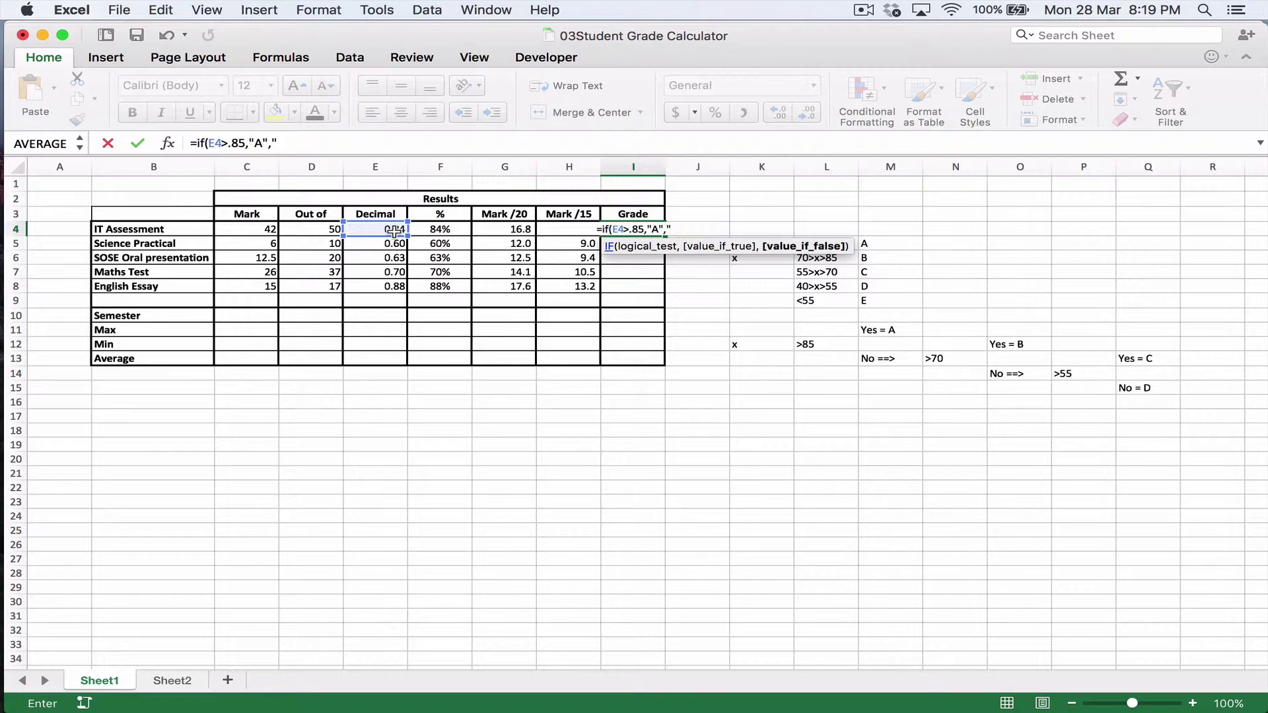
pyautogui.write('Not A"')
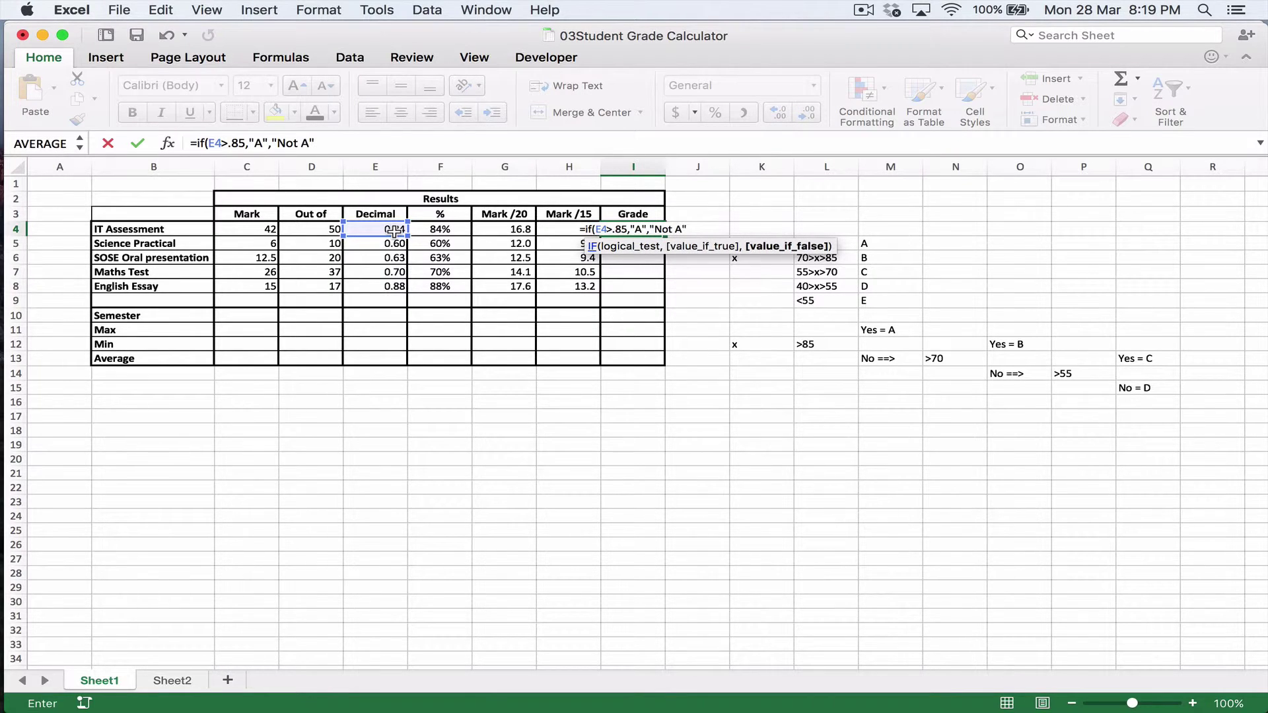
pyautogui.write(')')
pyautogui.press('Return')
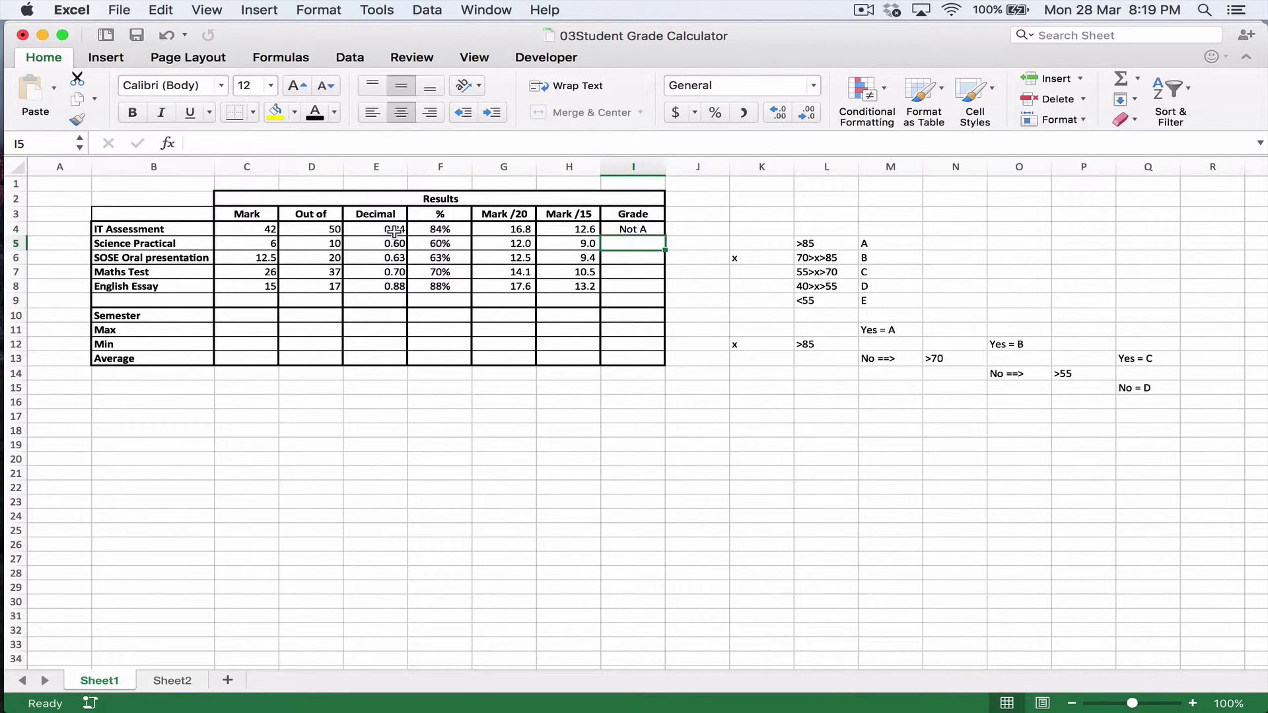
# - Rewrite I4 as a nested IF: A above 0.85, B above 0.7, otherwise "Worse"
pyautogui.press('Up')
pyautogui.press('Left')
pyautogui.press('Left')
pyautogui.press('Left')
pyautogui.press('Left')
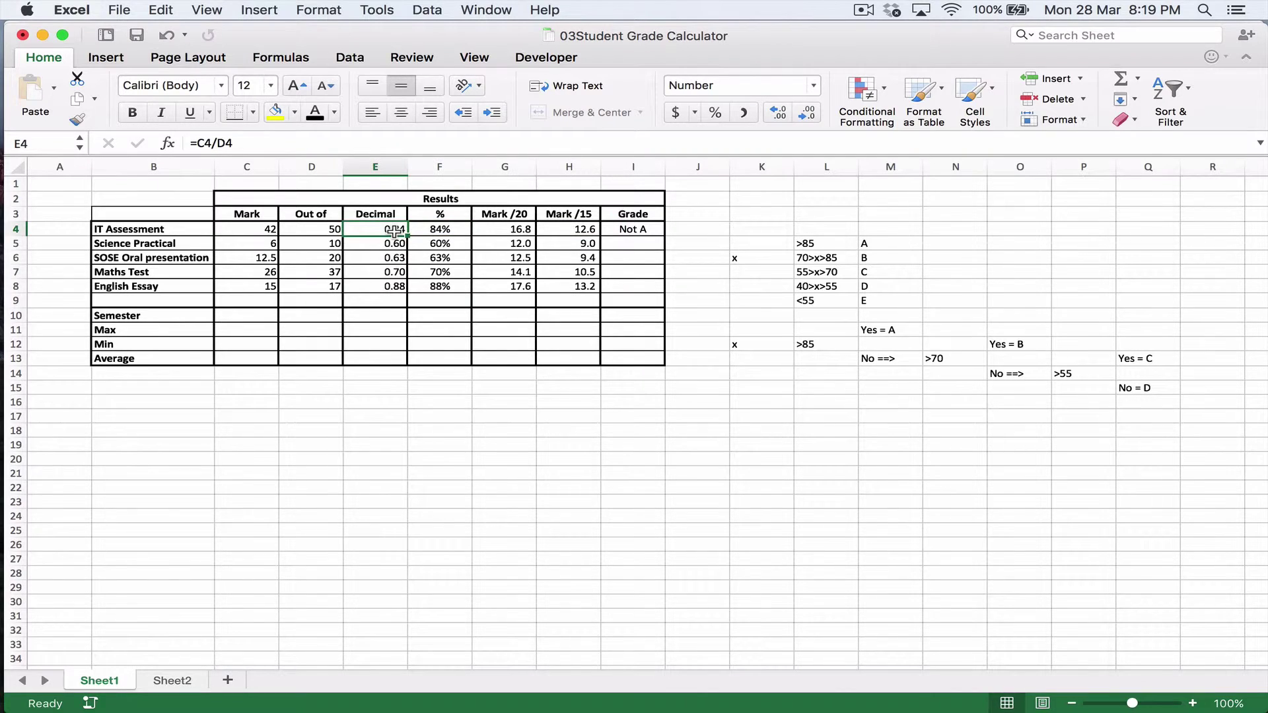
pyautogui.click(633, 228)
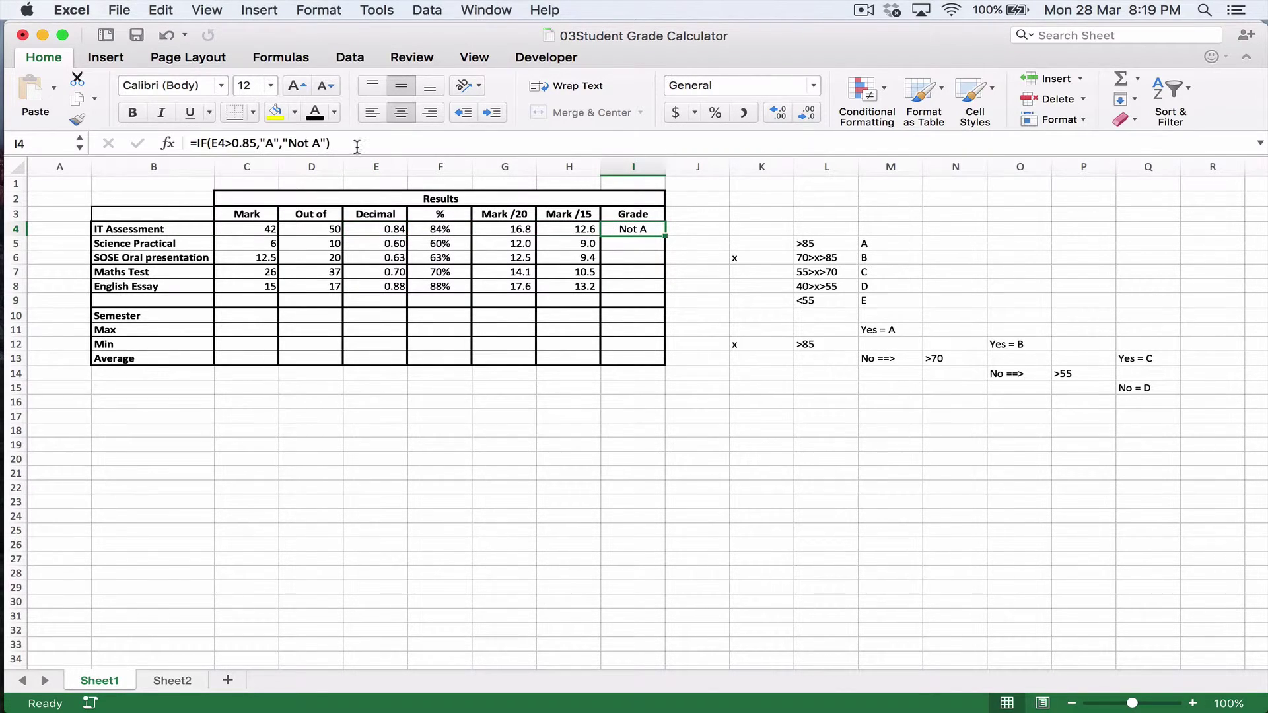
pyautogui.click(325, 143)
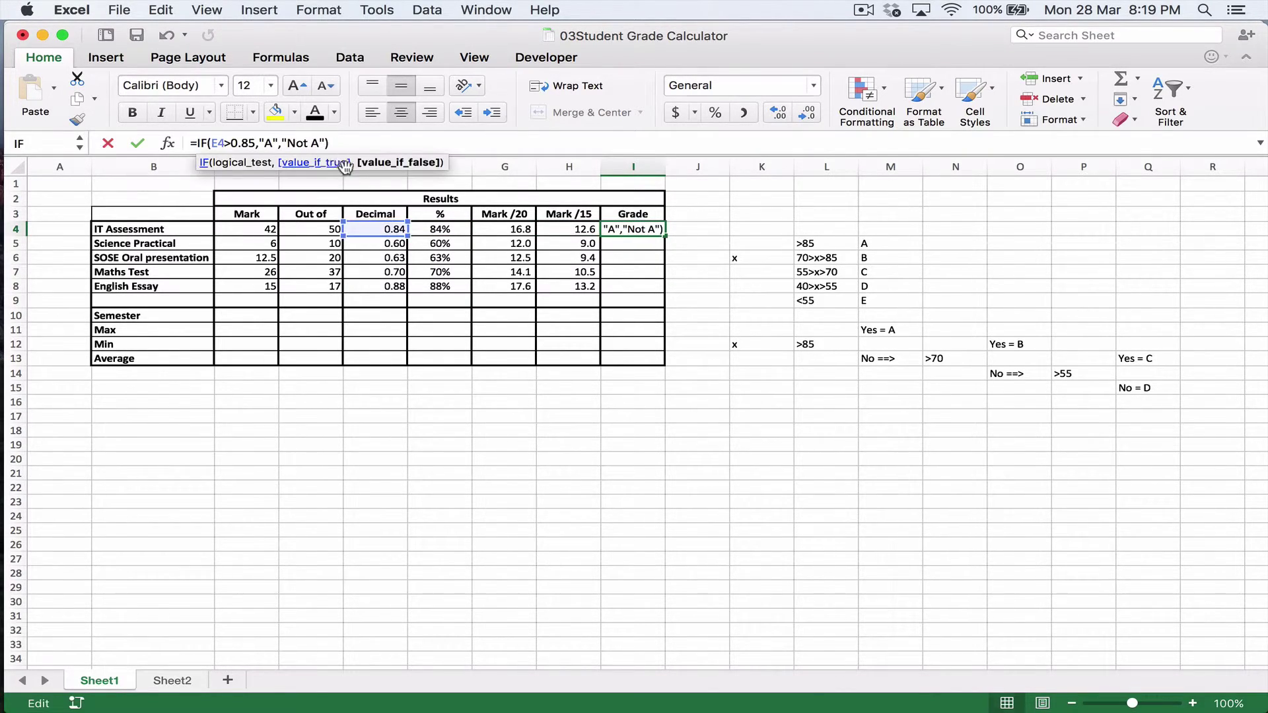
pyautogui.press('BackSpace')
pyautogui.press('BackSpace')
pyautogui.press('BackSpace')
pyautogui.press('BackSpace')
pyautogui.press('BackSpace')
pyautogui.press('BackSpace')
pyautogui.press('BackSpace')
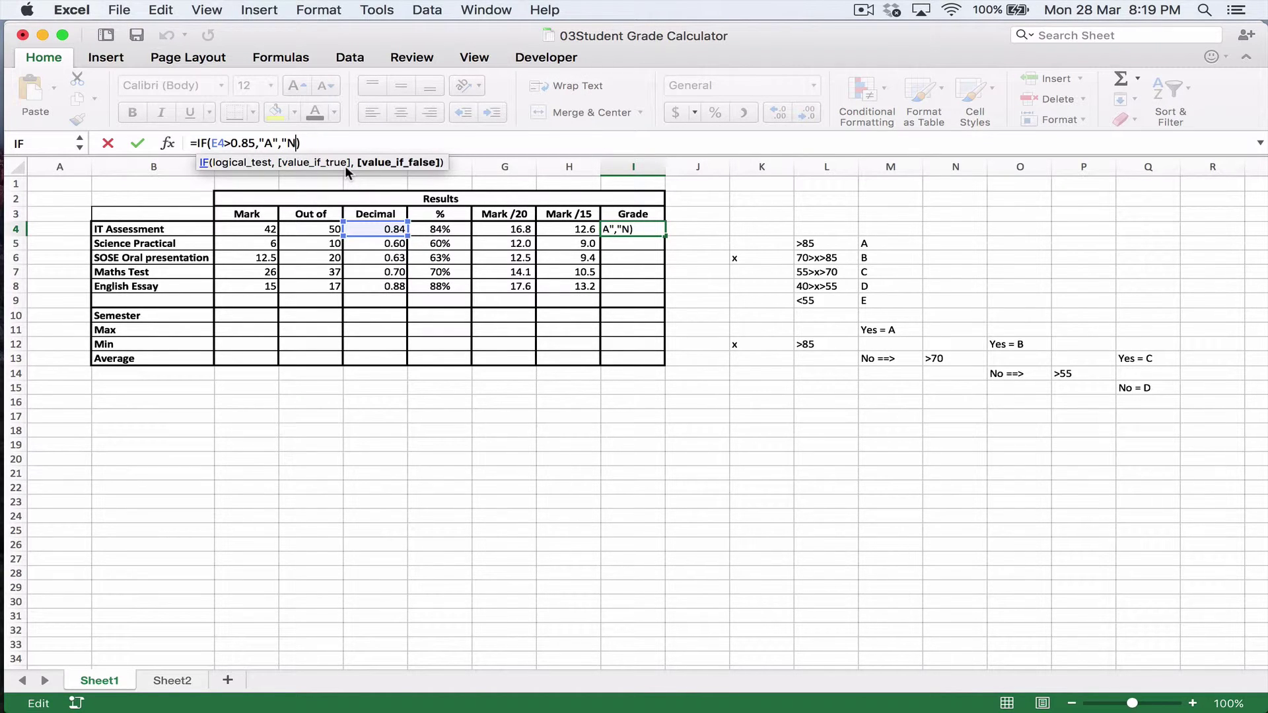
pyautogui.write('(if')
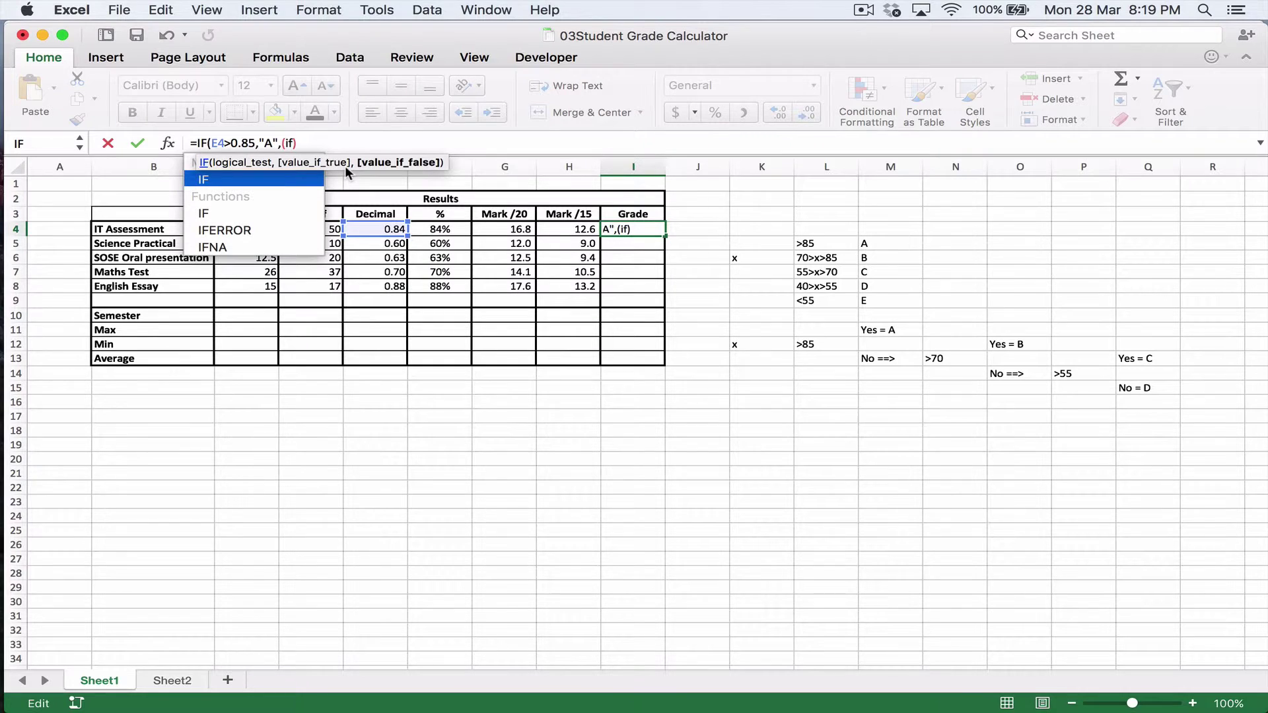
pyautogui.write('(')
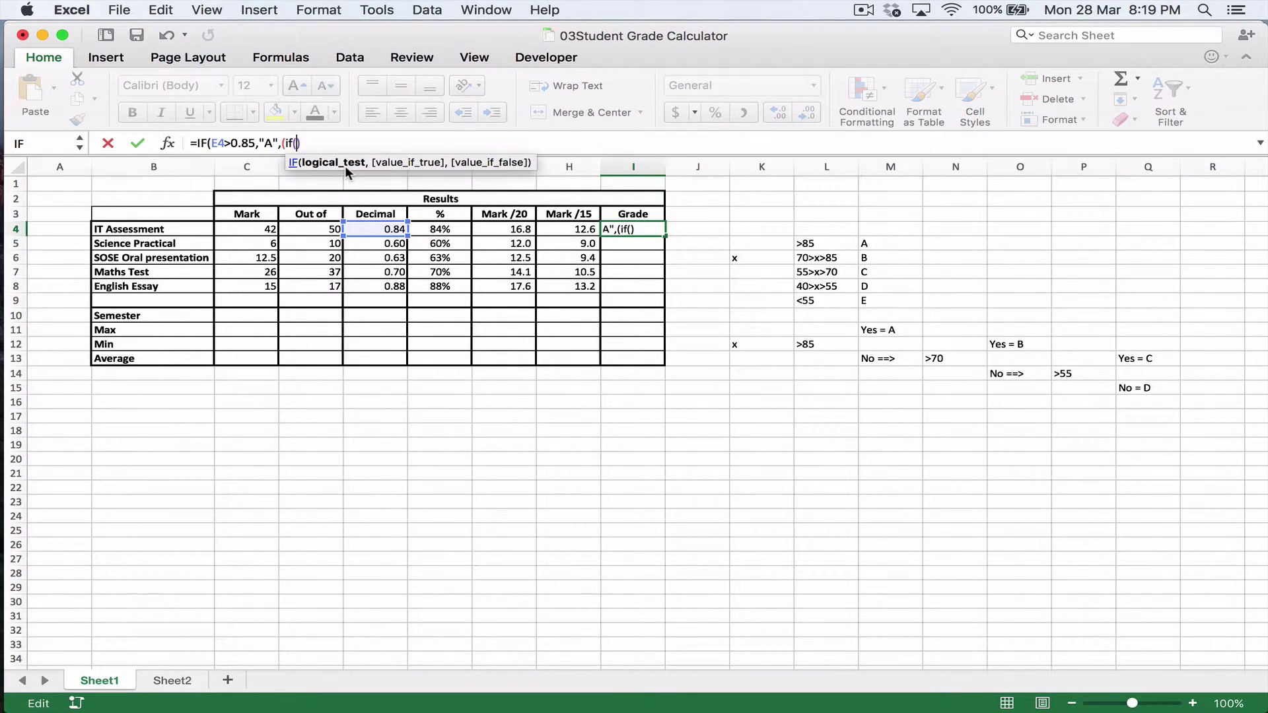
pyautogui.click(366, 227)
pyautogui.write('>')
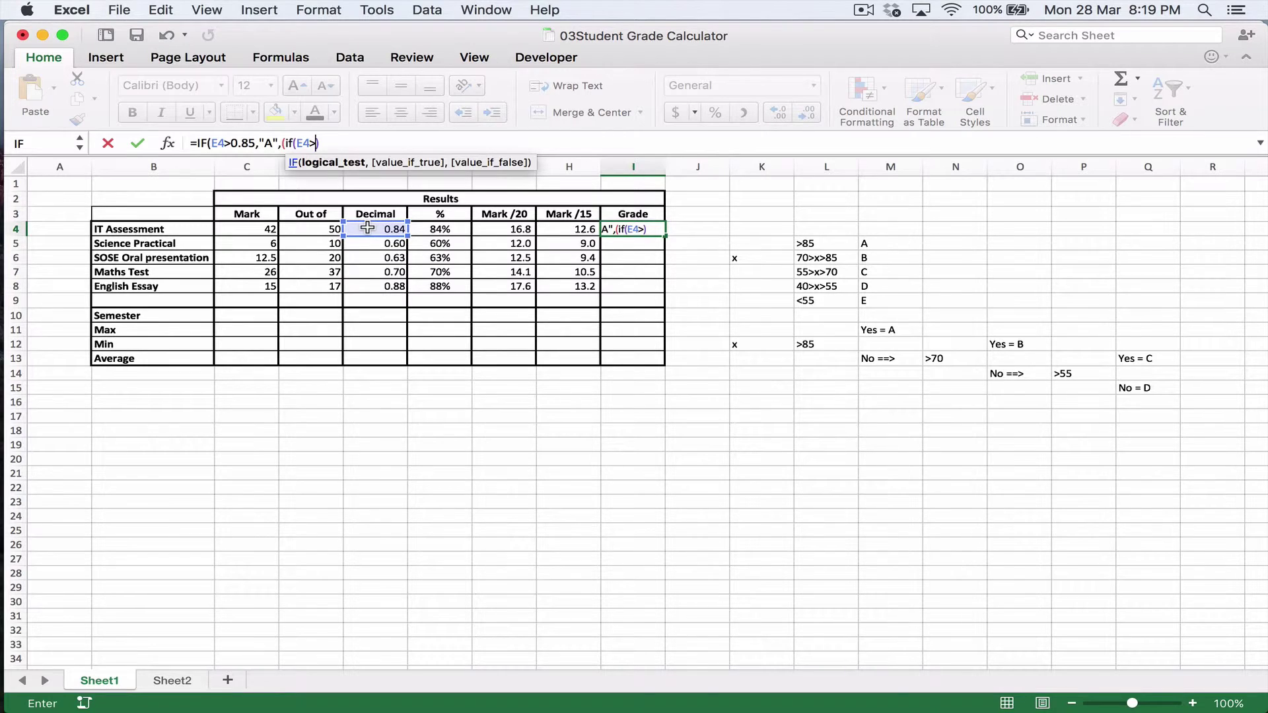
pyautogui.write('.70,"')
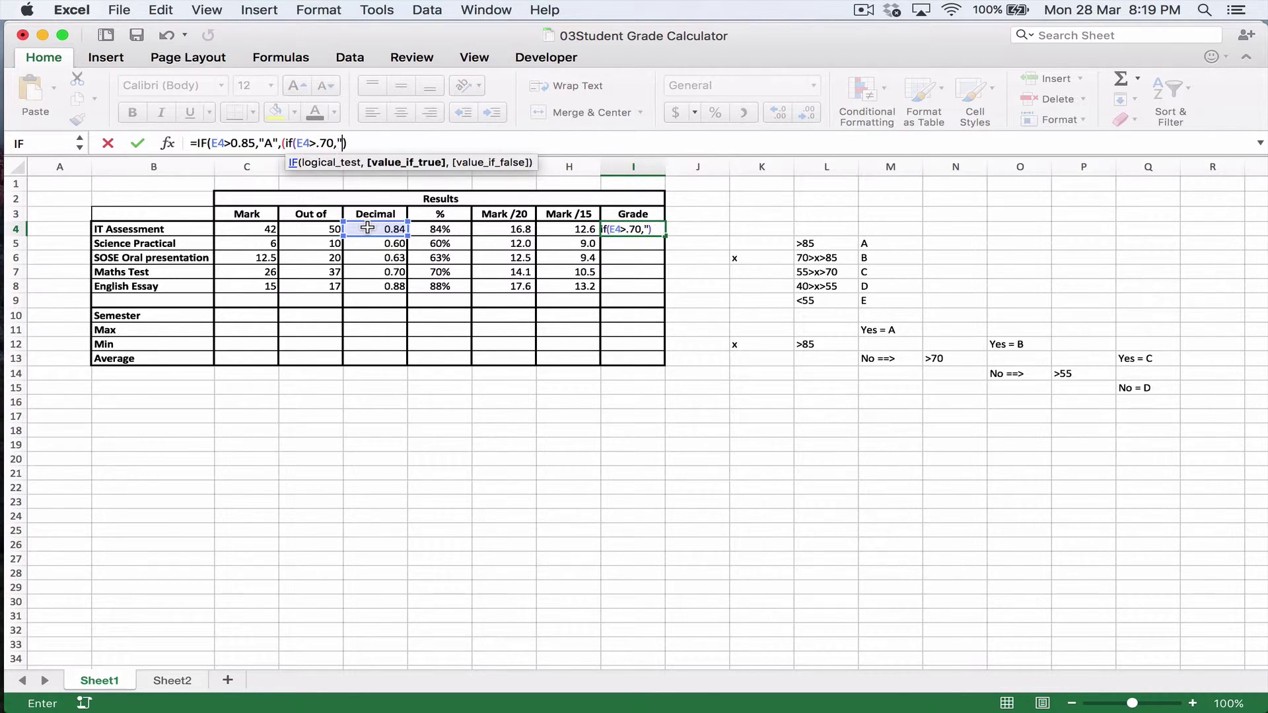
pyautogui.write('BB"')
pyautogui.press('BackSpace')
pyautogui.press('BackSpace')
pyautogui.write('",')
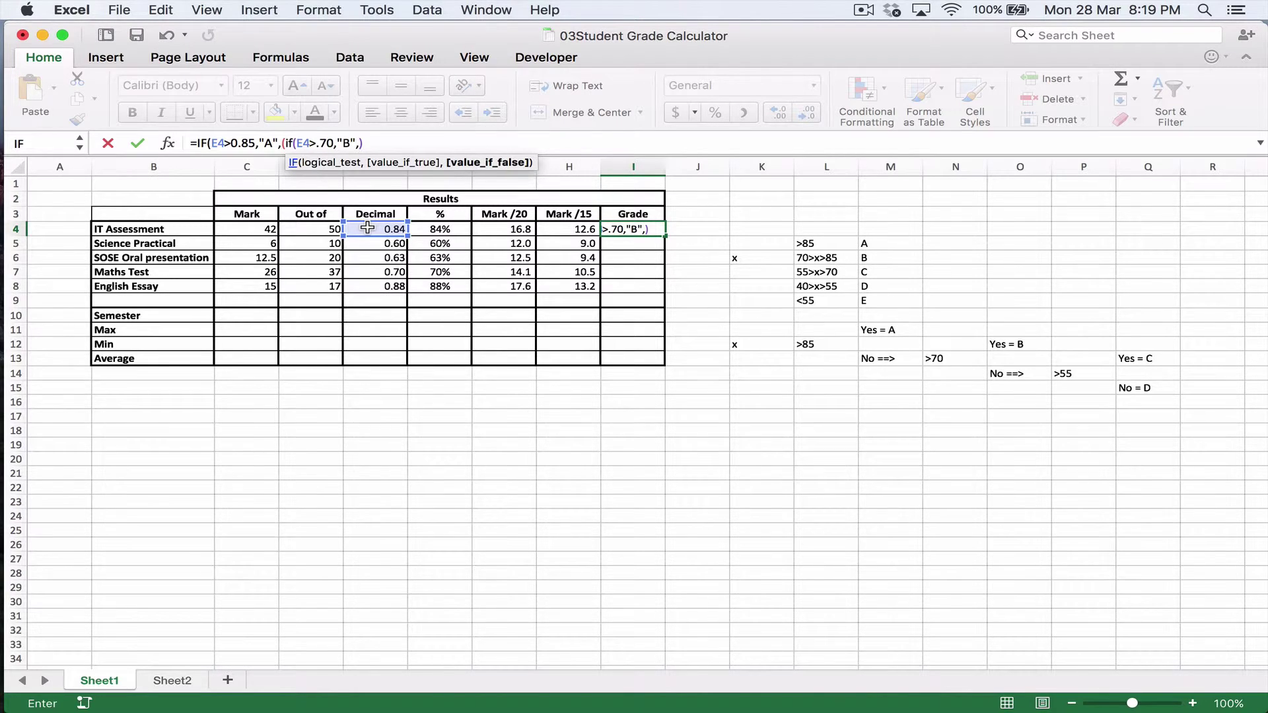
pyautogui.write('"Worse"))')
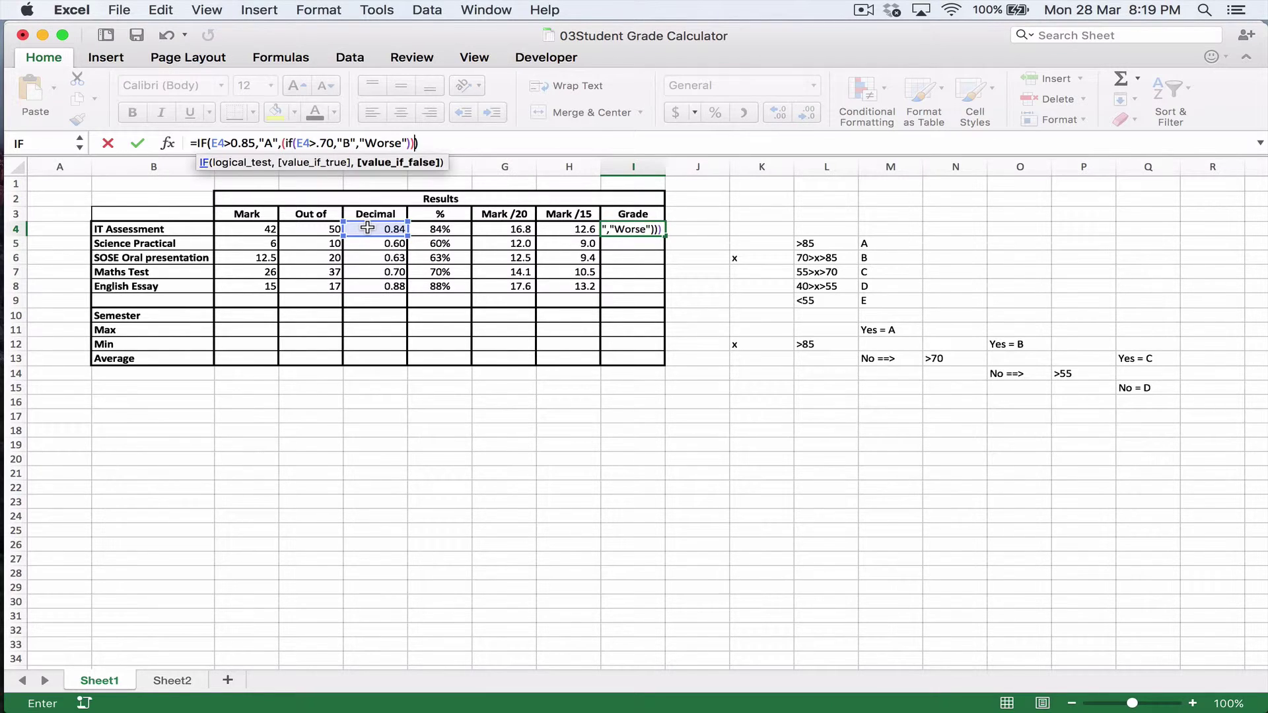
pyautogui.press('Return')
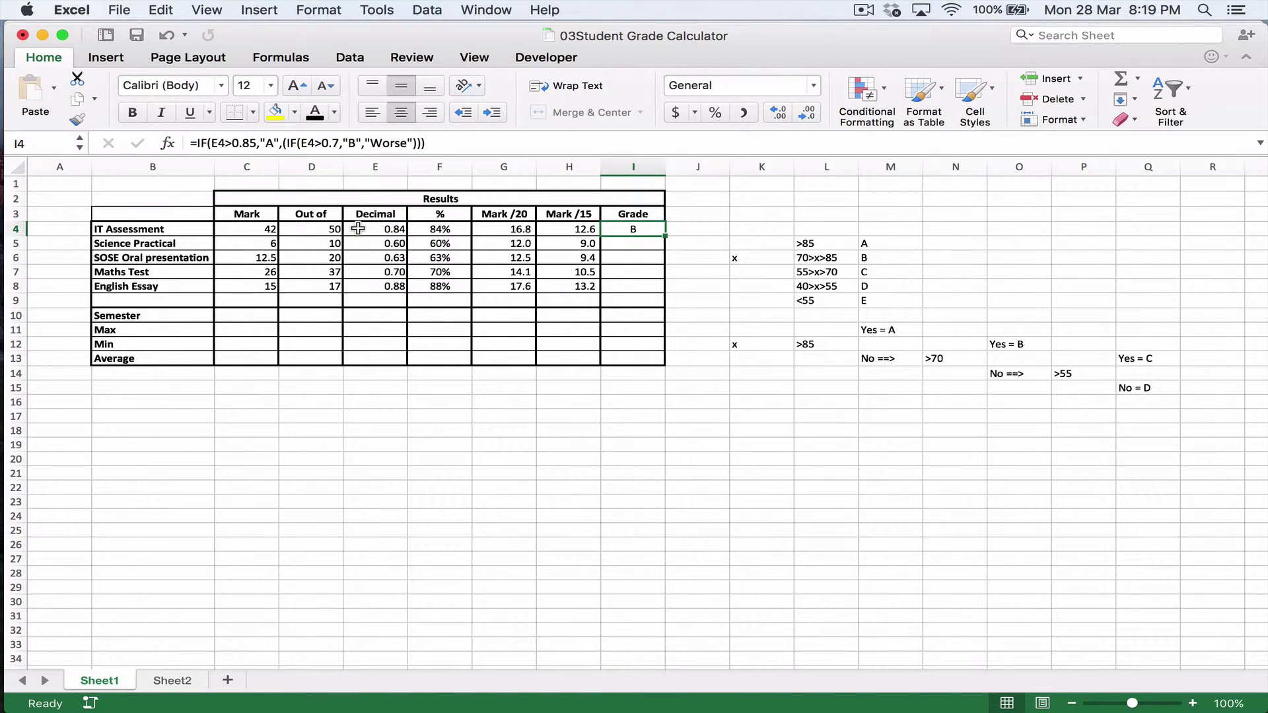
# - Try 35 as the IT Assessment mark in C4, then set it back to 42
pyautogui.click(271, 229)
pyautogui.write('35')
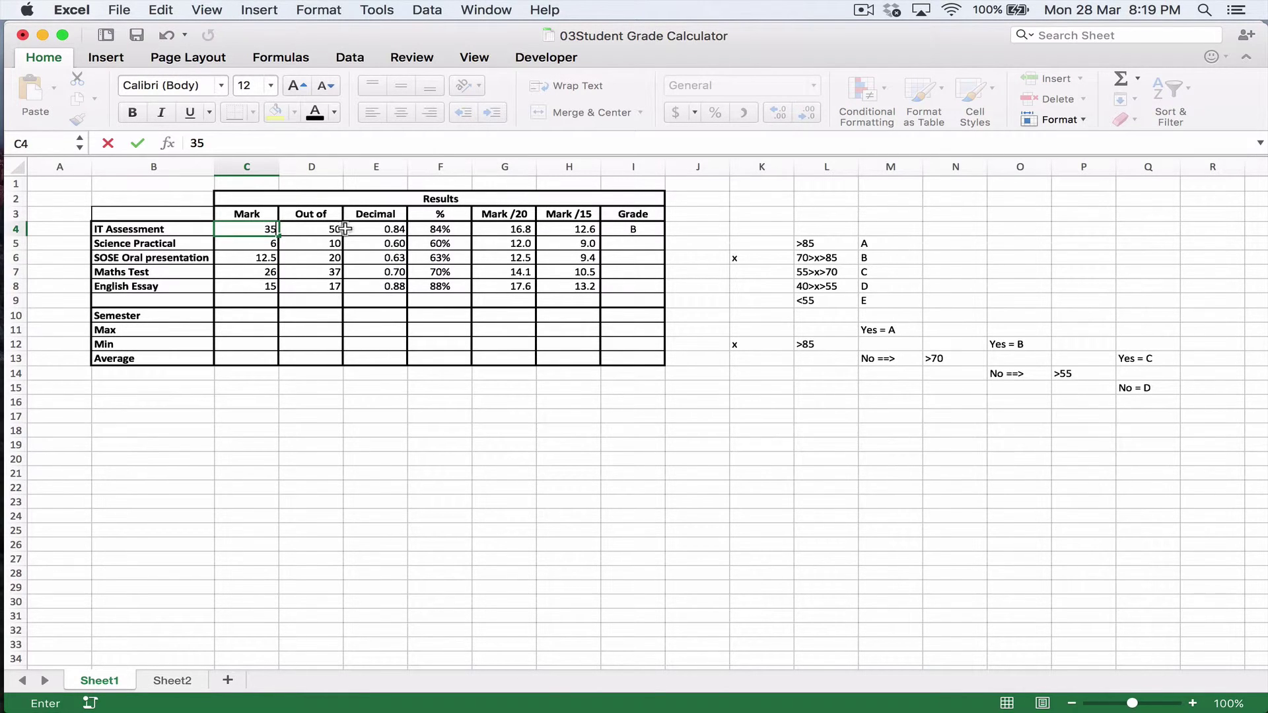
pyautogui.press('Return')
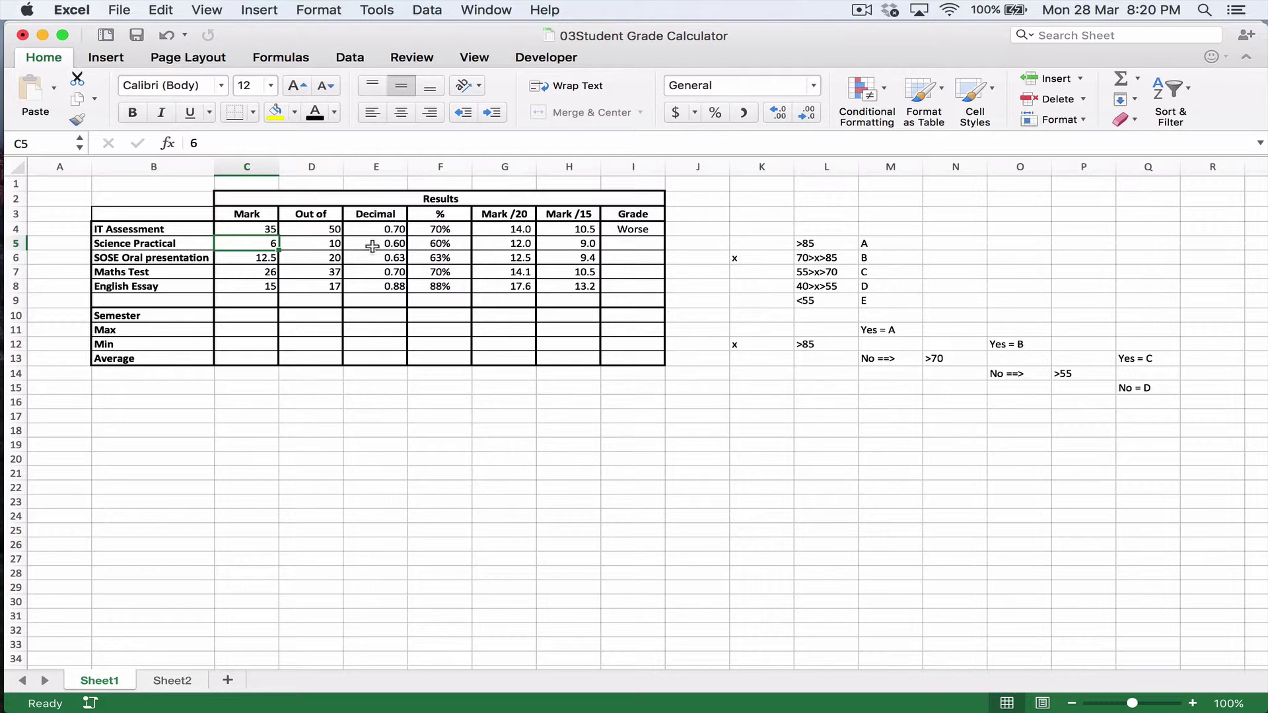
pyautogui.click(245, 228)
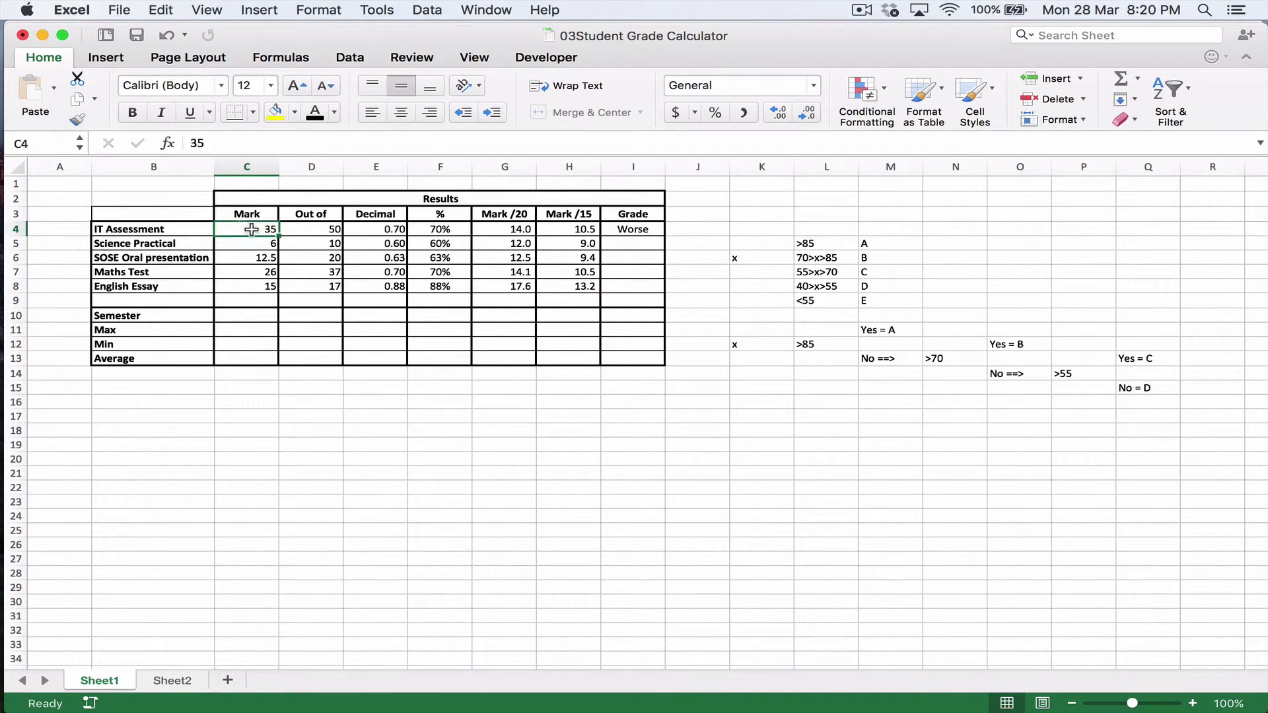
pyautogui.write('42')
pyautogui.press('Return')
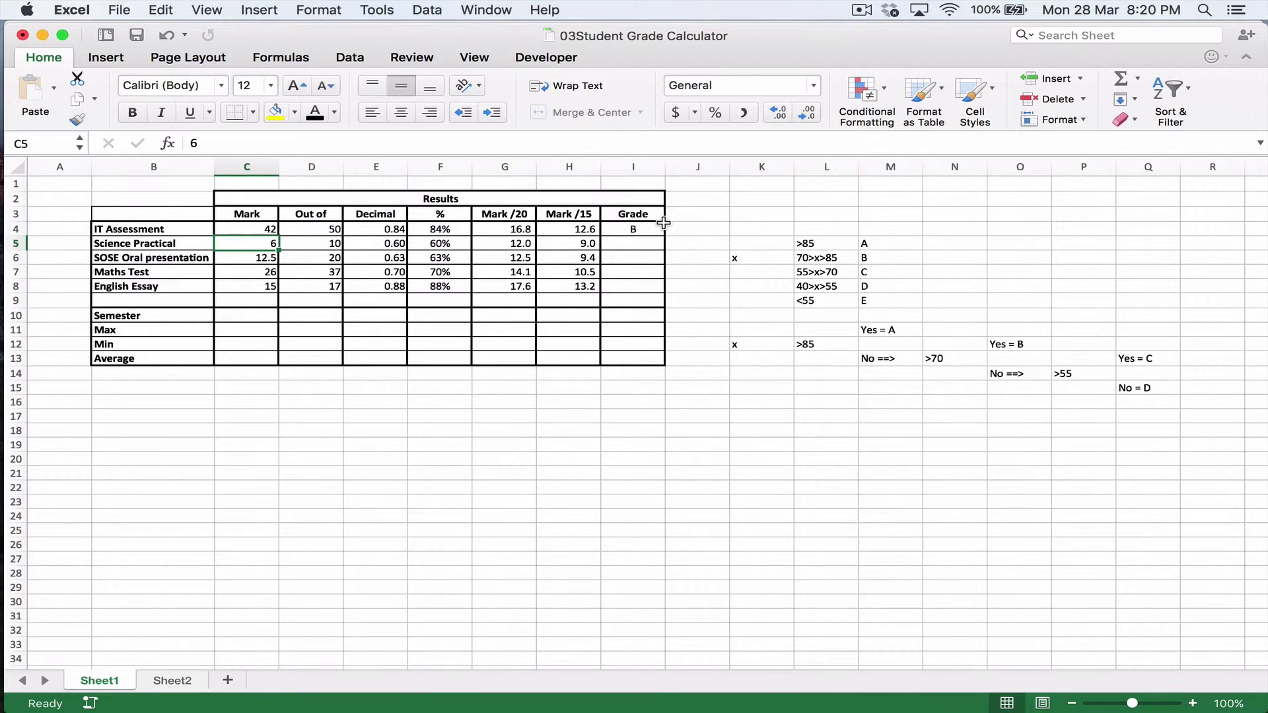
# - Replace "Worse" in I4 with a nested IF giving C above 0.55, otherwise D
pyautogui.click(636, 229)
pyautogui.click(419, 143)
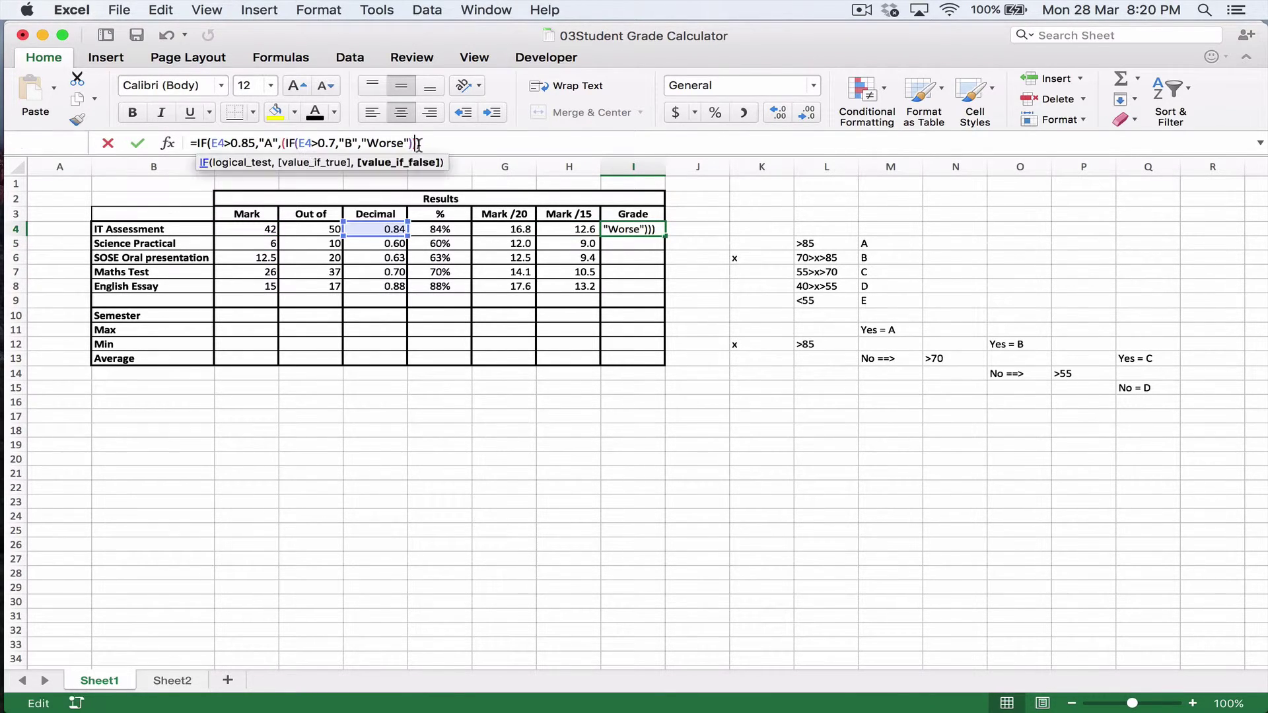
pyautogui.press('Left')
pyautogui.press('Left')
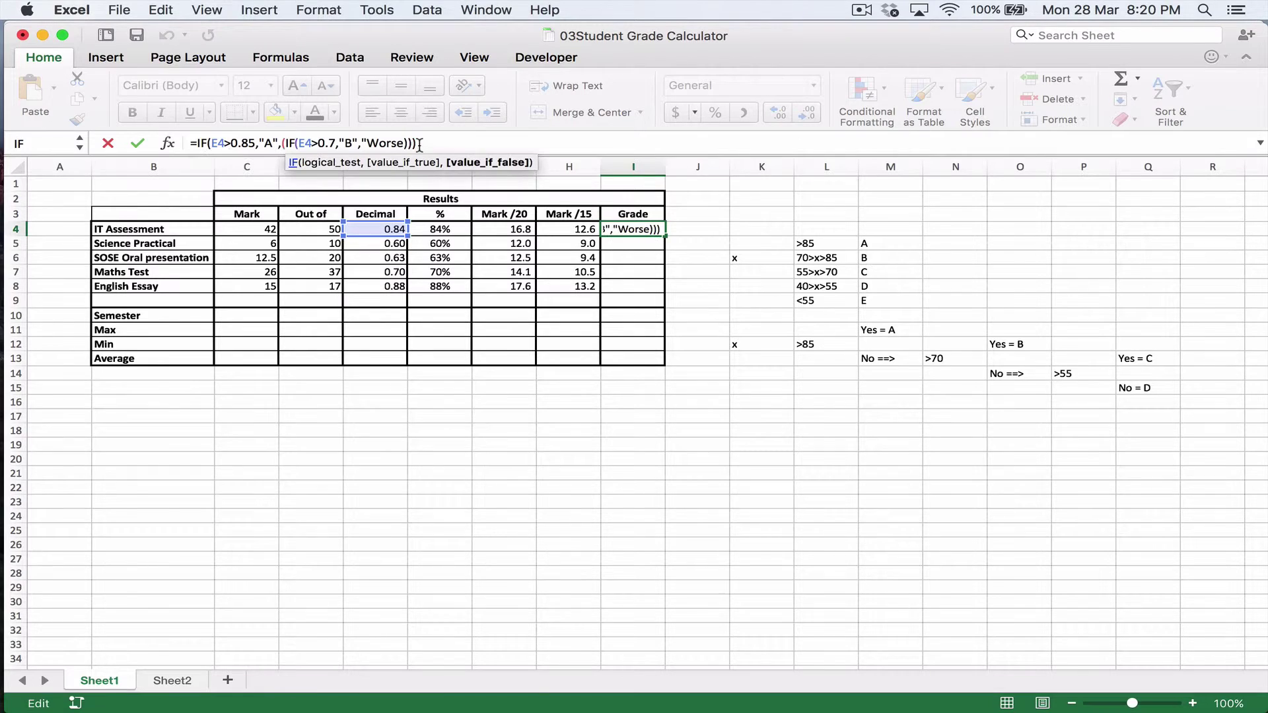
pyautogui.press('BackSpace')
pyautogui.press('BackSpace')
pyautogui.press('BackSpace')
pyautogui.press('BackSpace')
pyautogui.press('BackSpace')
pyautogui.press('BackSpace')
pyautogui.press('BackSpace')
pyautogui.write('(IF')
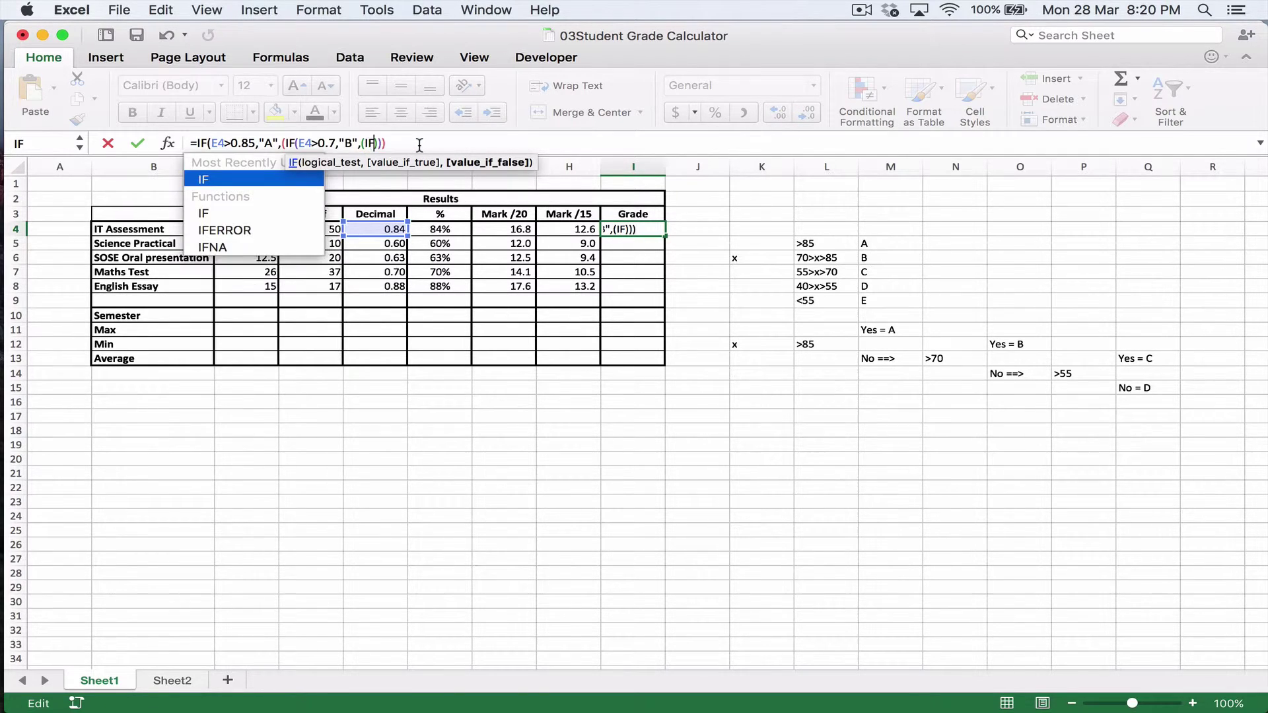
pyautogui.write('(')
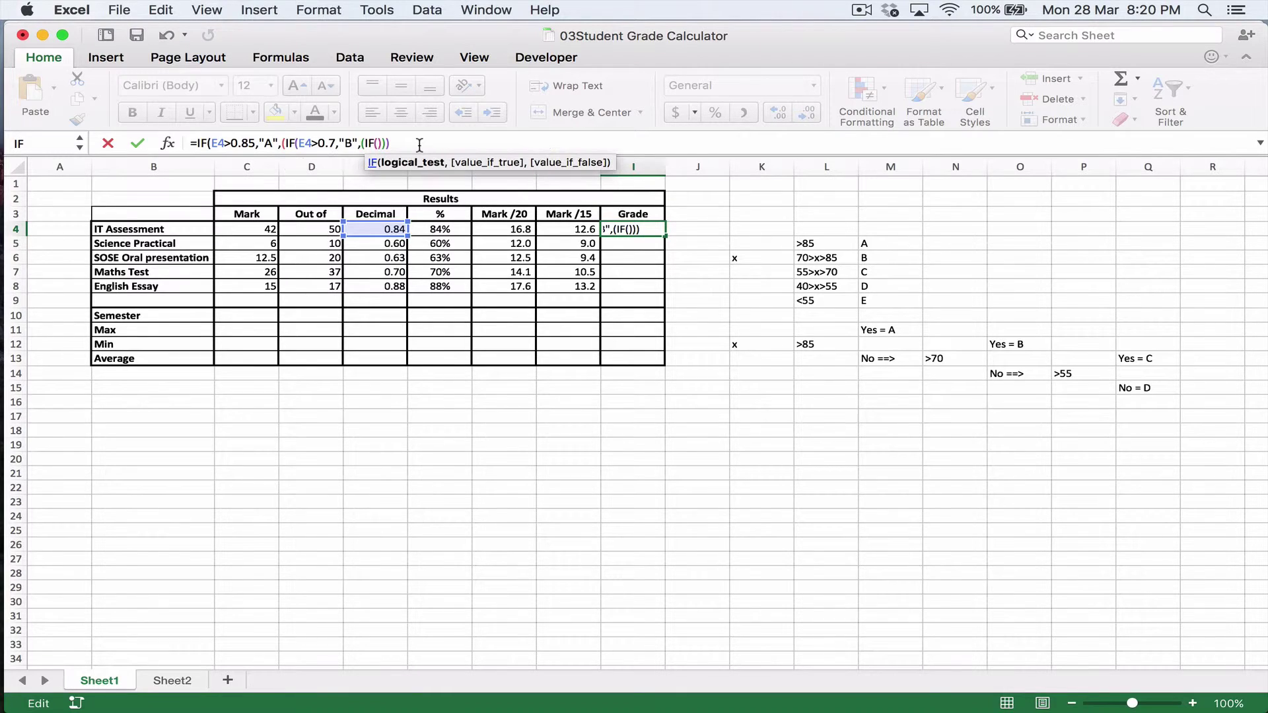
pyautogui.click(381, 227)
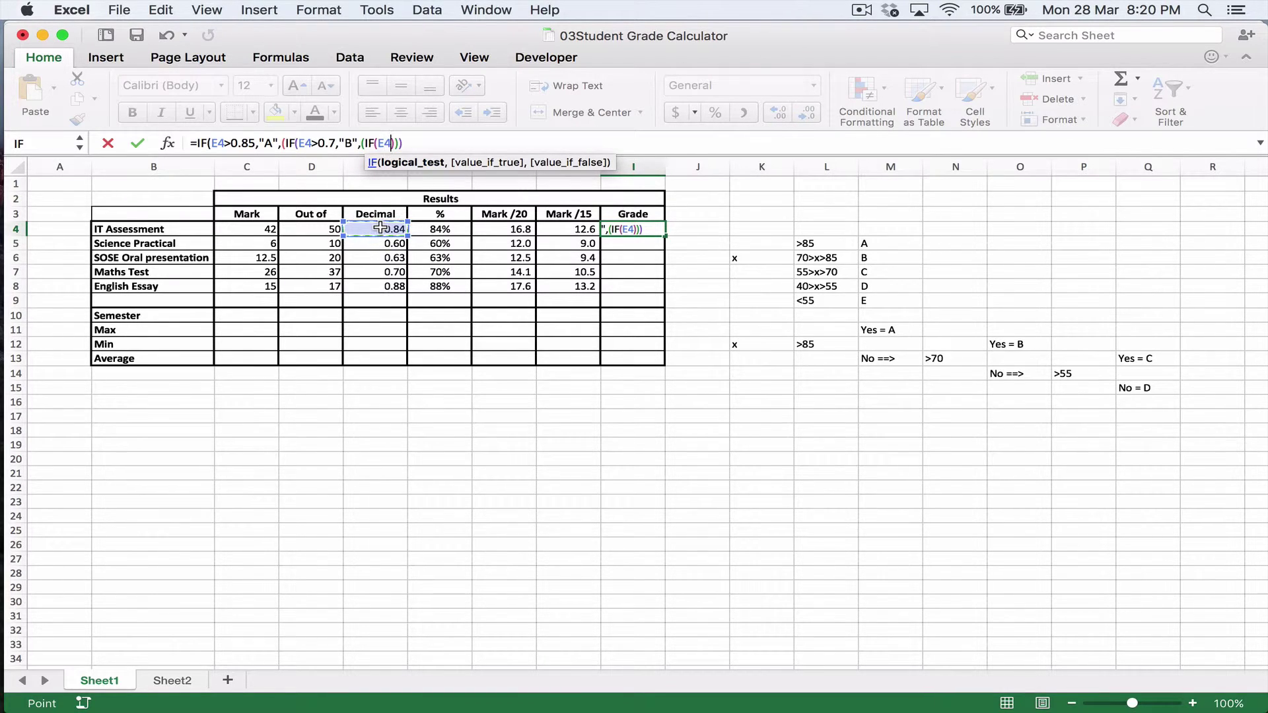
pyautogui.write('>.55,')
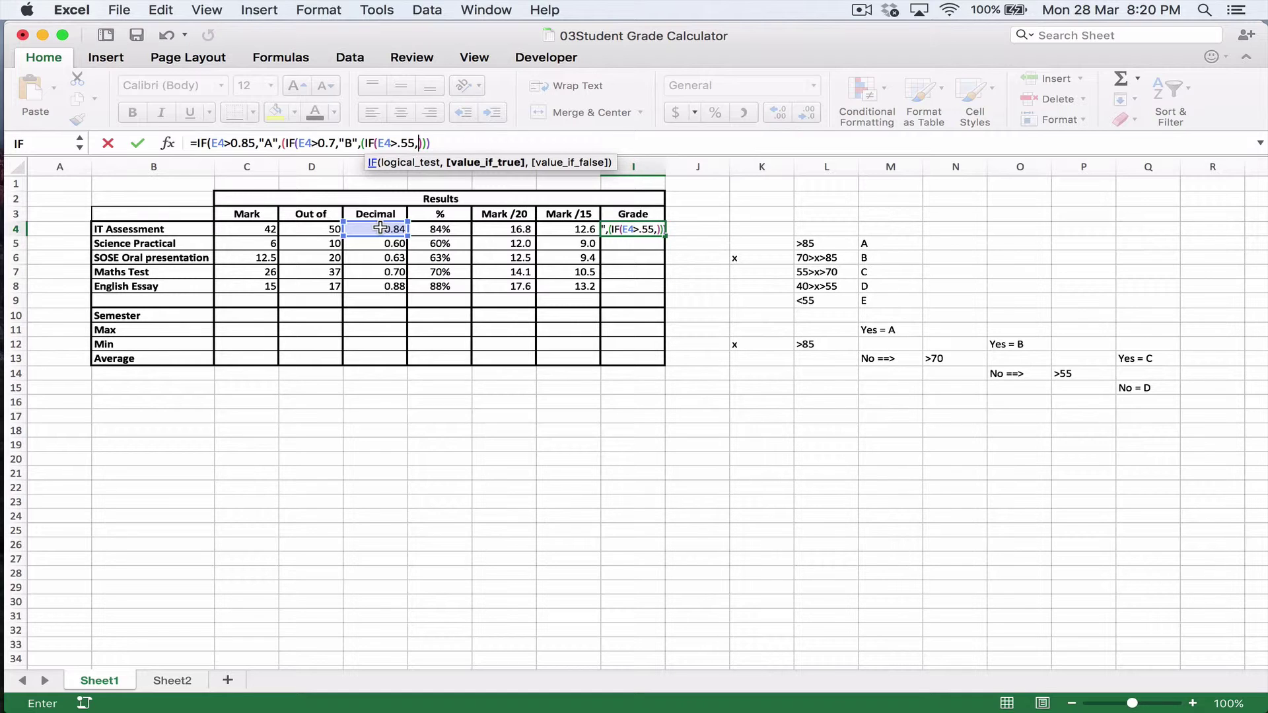
pyautogui.write('"C",')
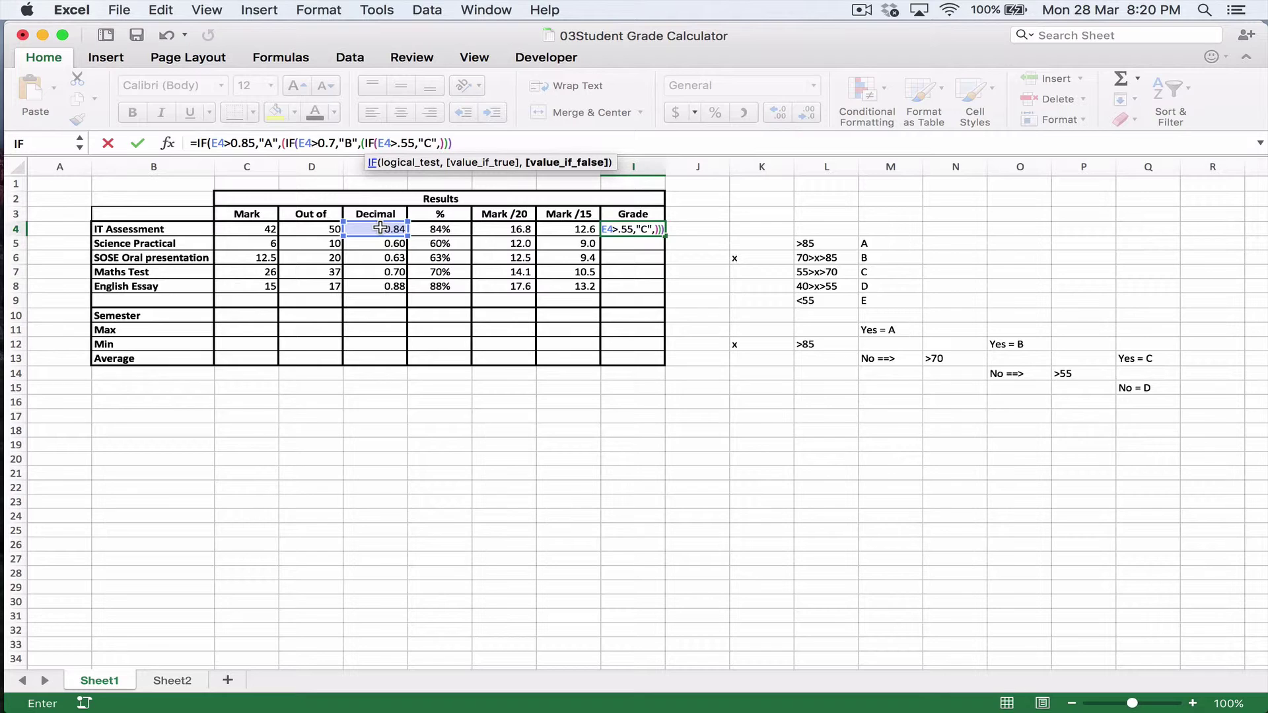
pyautogui.write('"D")')
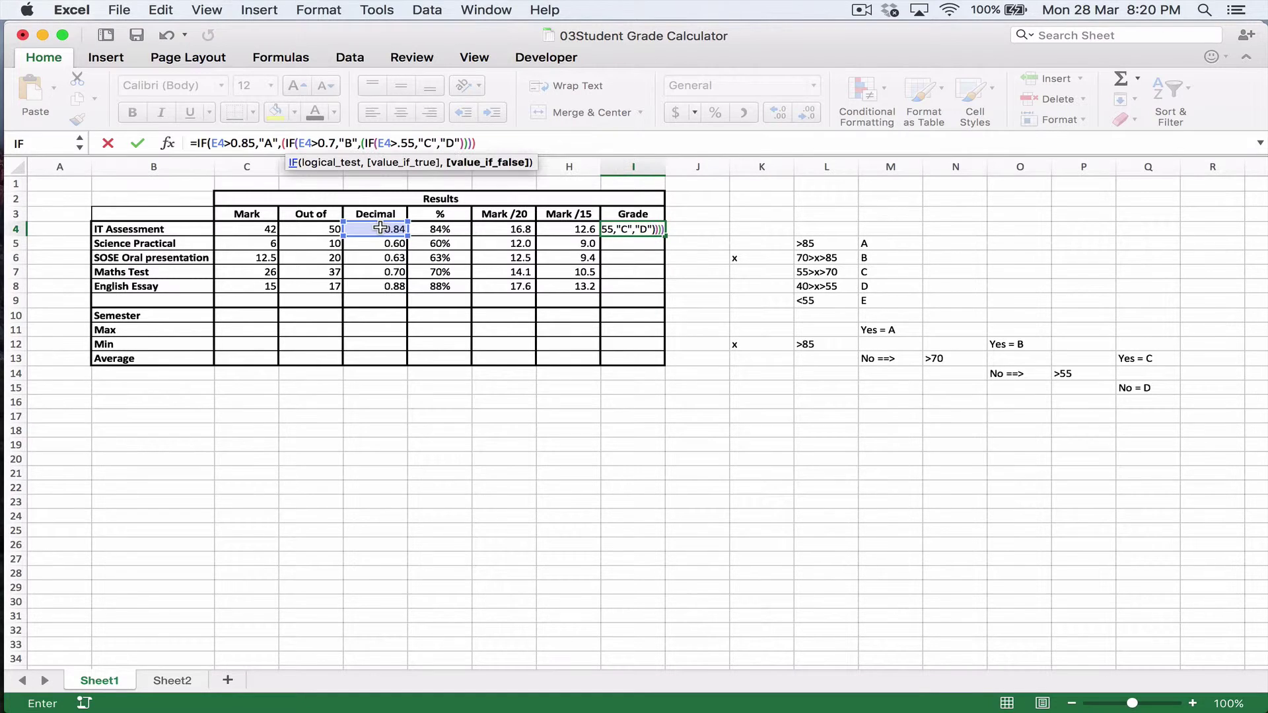
pyautogui.click(486, 143)
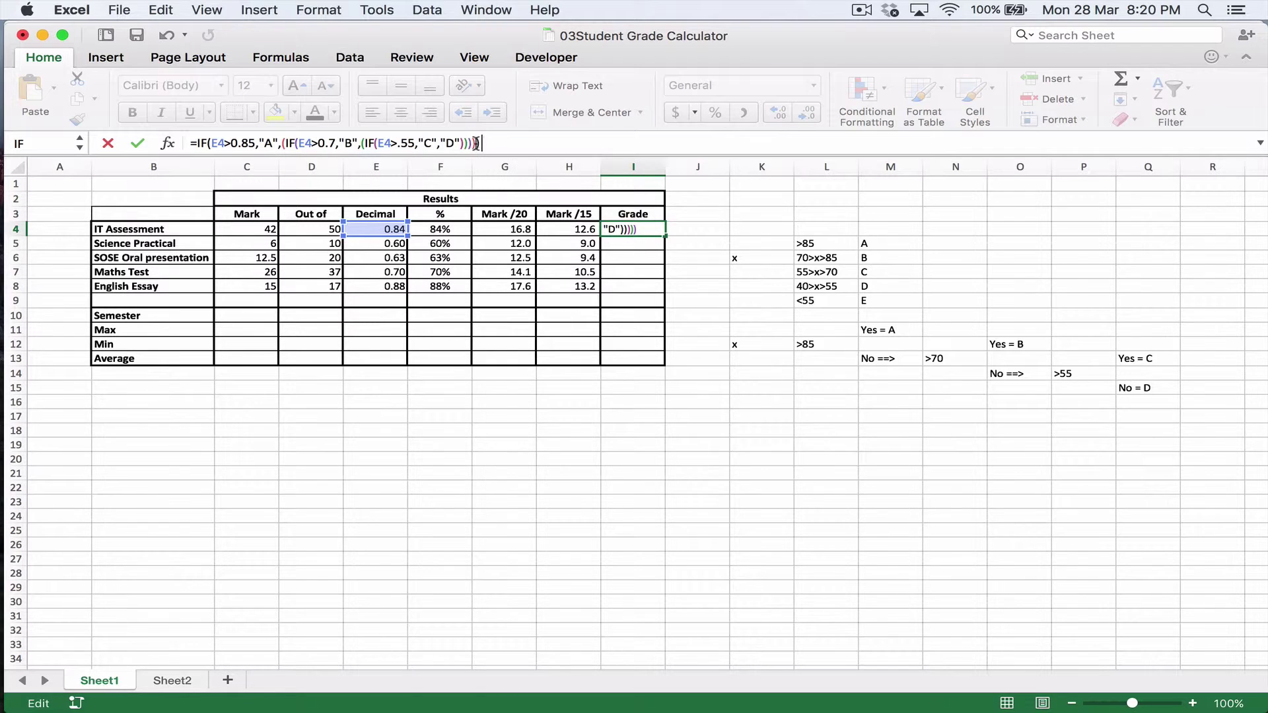
pyautogui.press('Return')
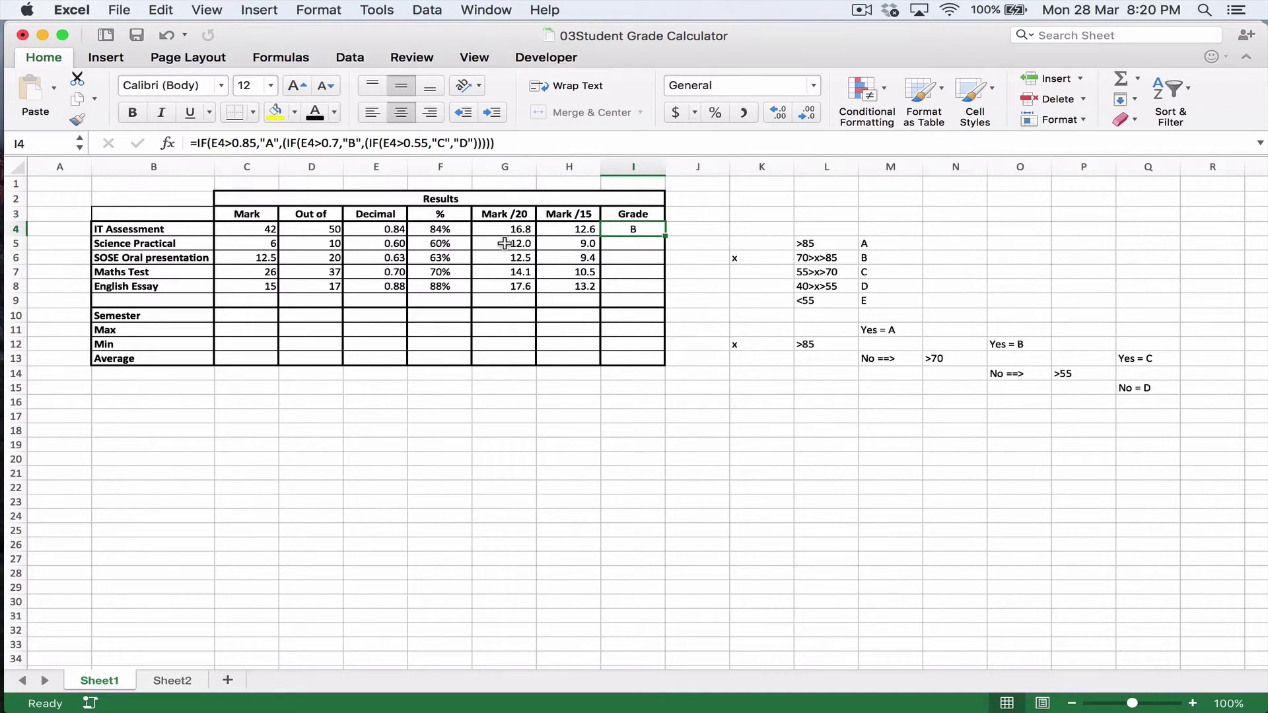
# - Fill the I4 grade formula down to I7, giving Science C, SOSE C, Maths B
pyautogui.moveTo(665, 236); pyautogui.dragTo(661, 264)
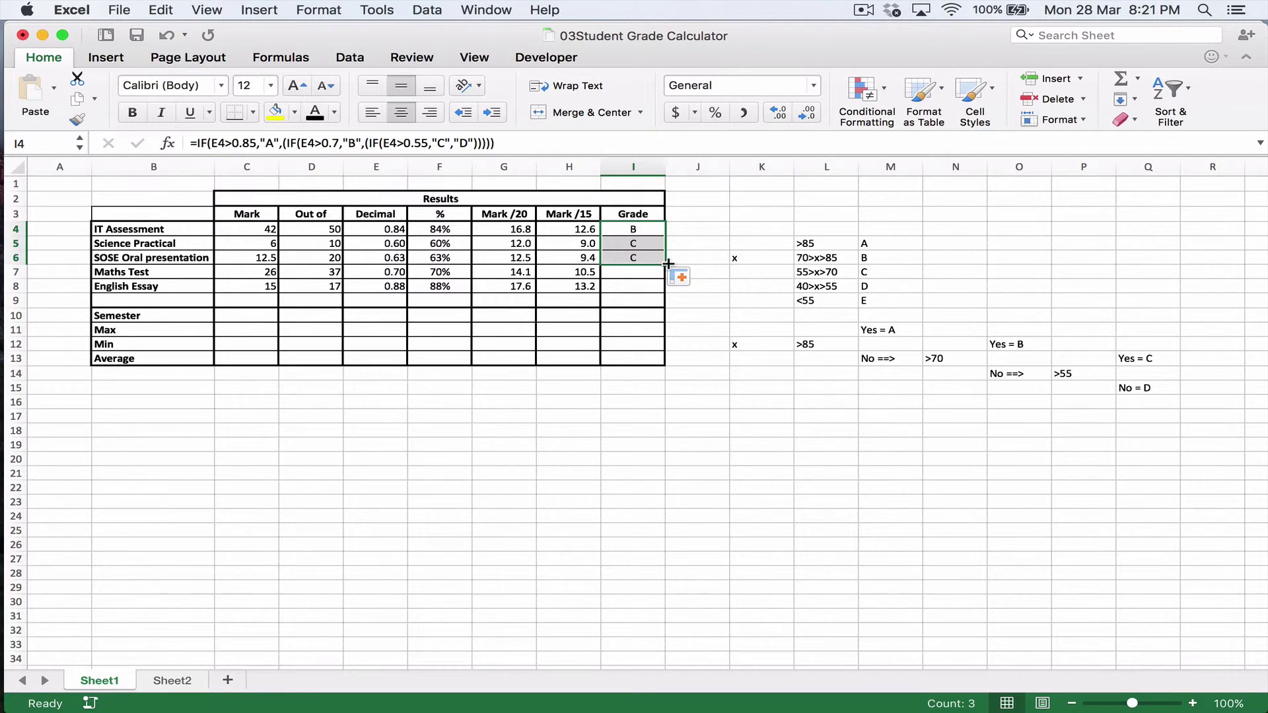
pyautogui.moveTo(663, 264); pyautogui.dragTo(663, 278)
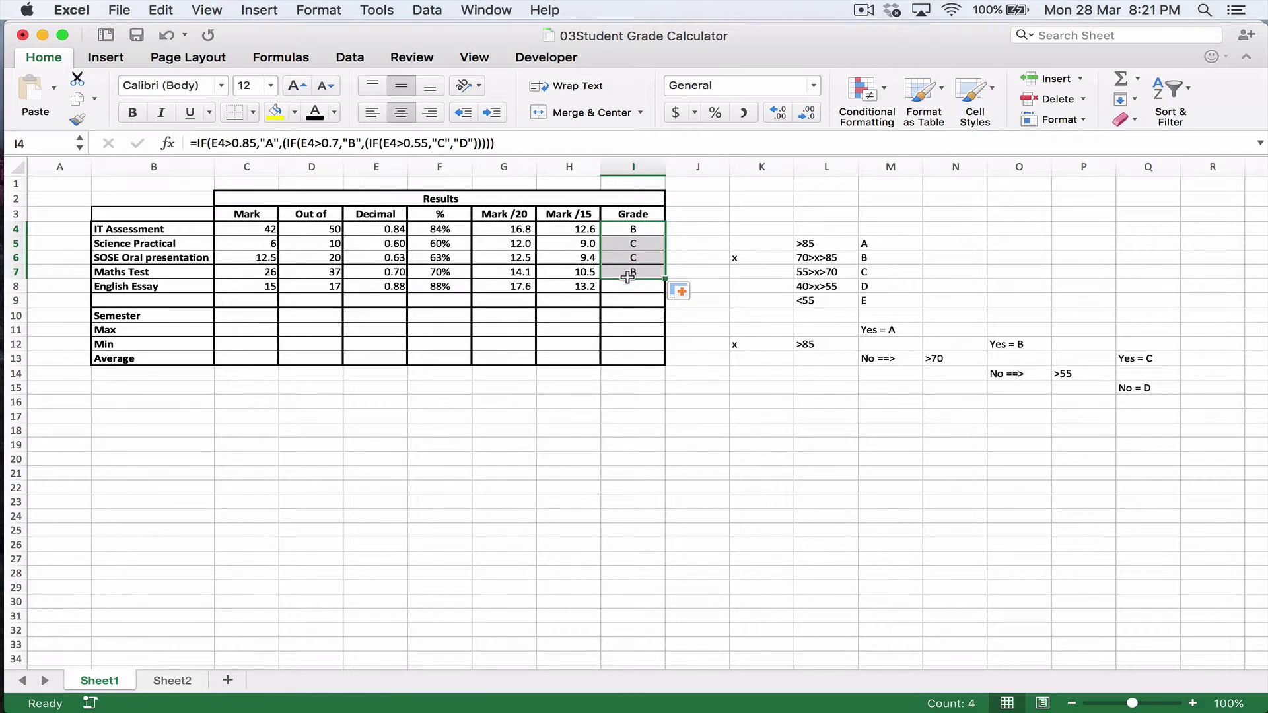
# - Format column E as Number with three decimals, showing 0.840, 0.600, 0.625, 0.703, 0.882
pyautogui.click(629, 271)
pyautogui.click(432, 267)
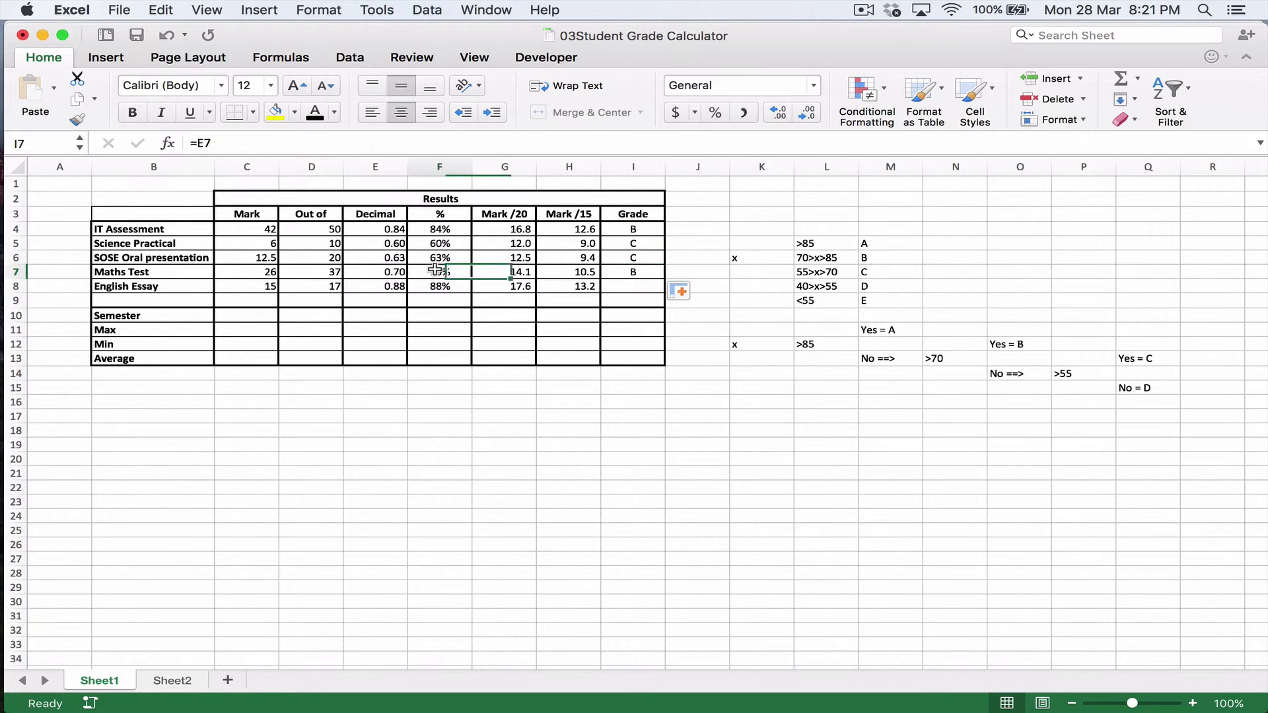
pyautogui.click(389, 272)
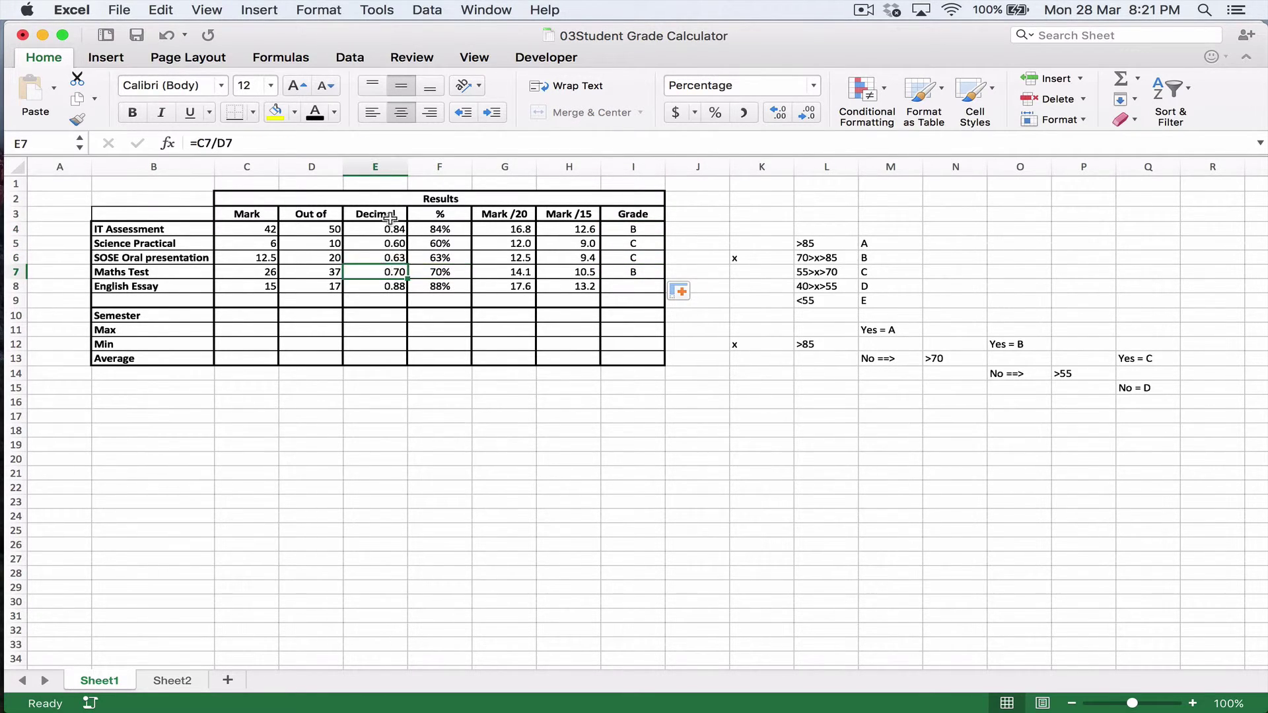
pyautogui.click(378, 166)
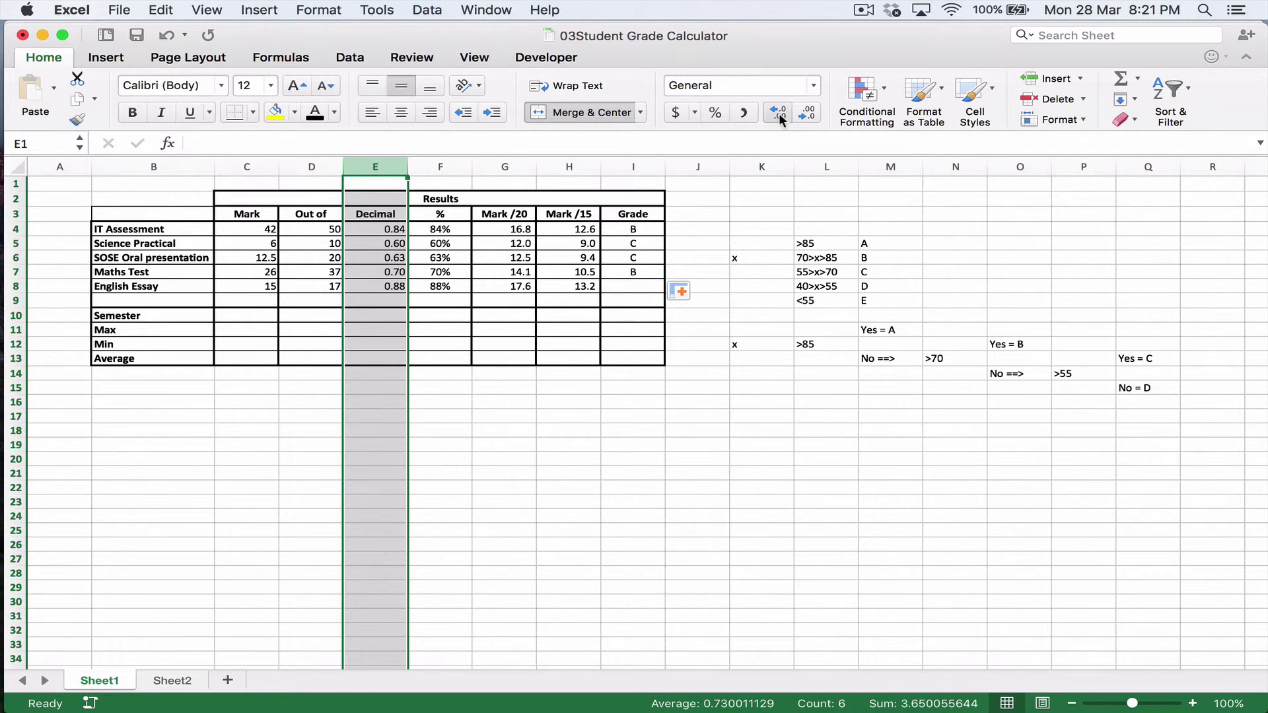
pyautogui.click(813, 85)
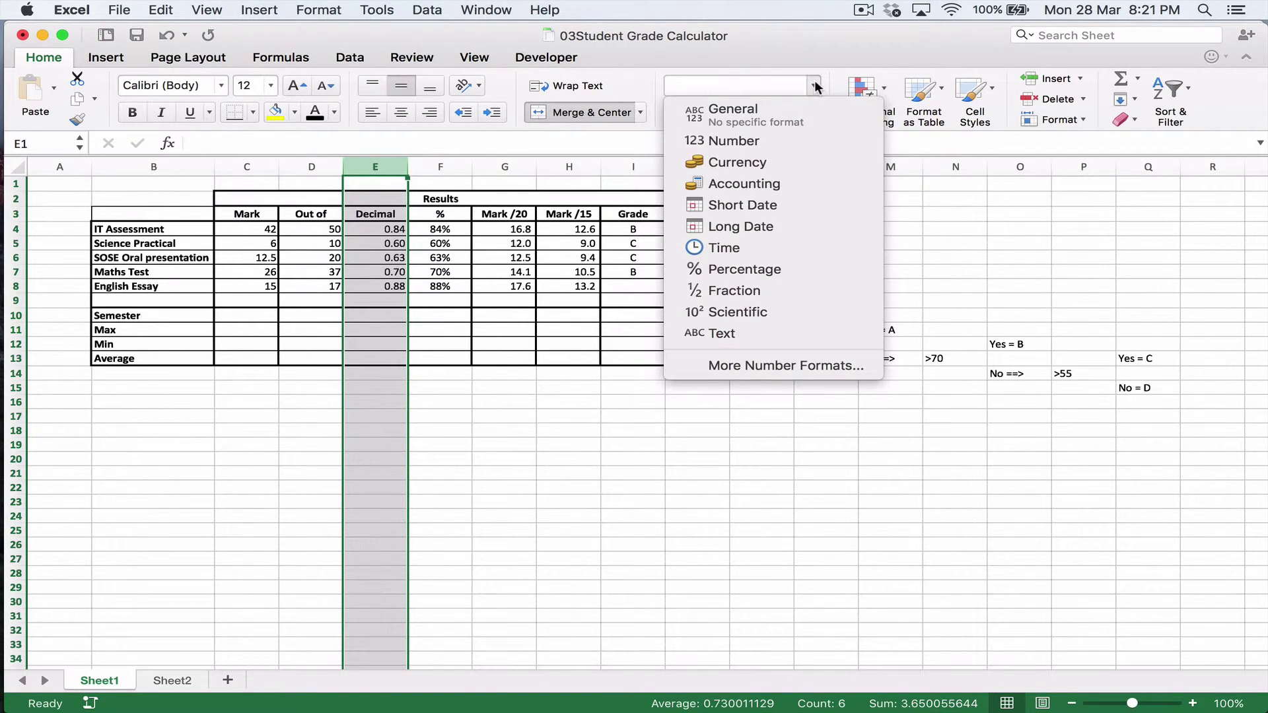
pyautogui.click(733, 141)
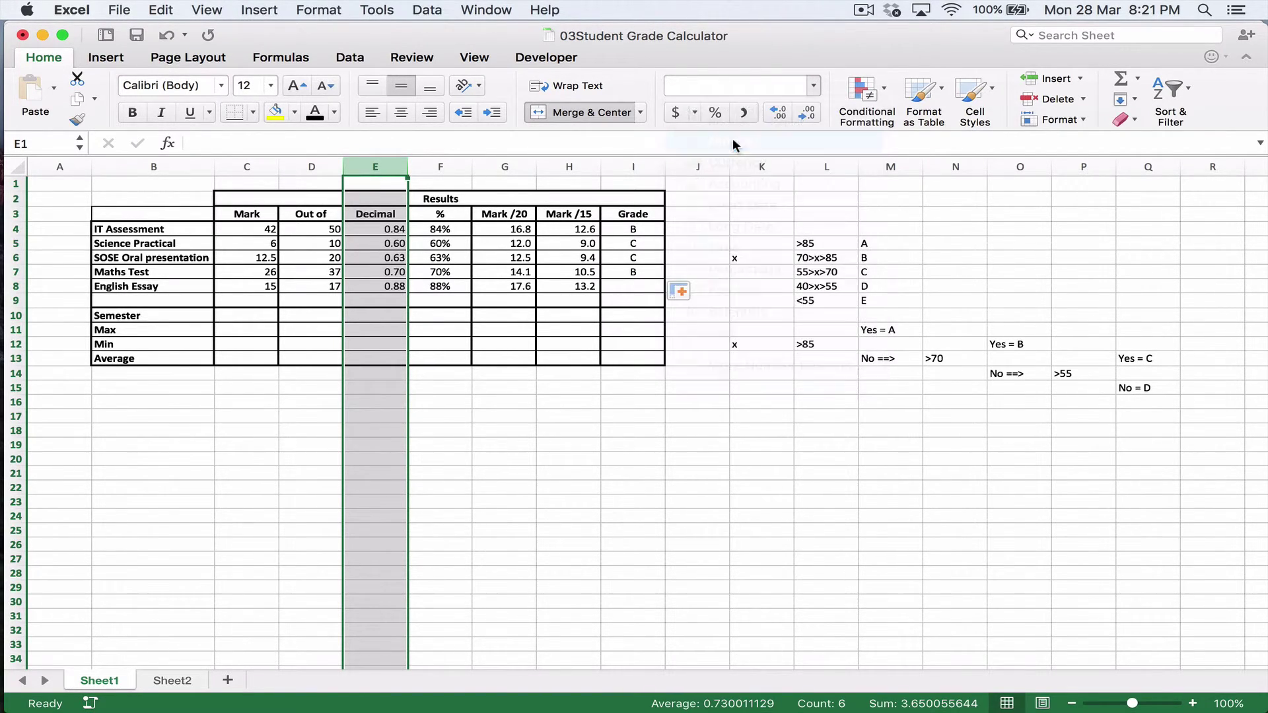
pyautogui.click(778, 113)
pyautogui.click(386, 272)
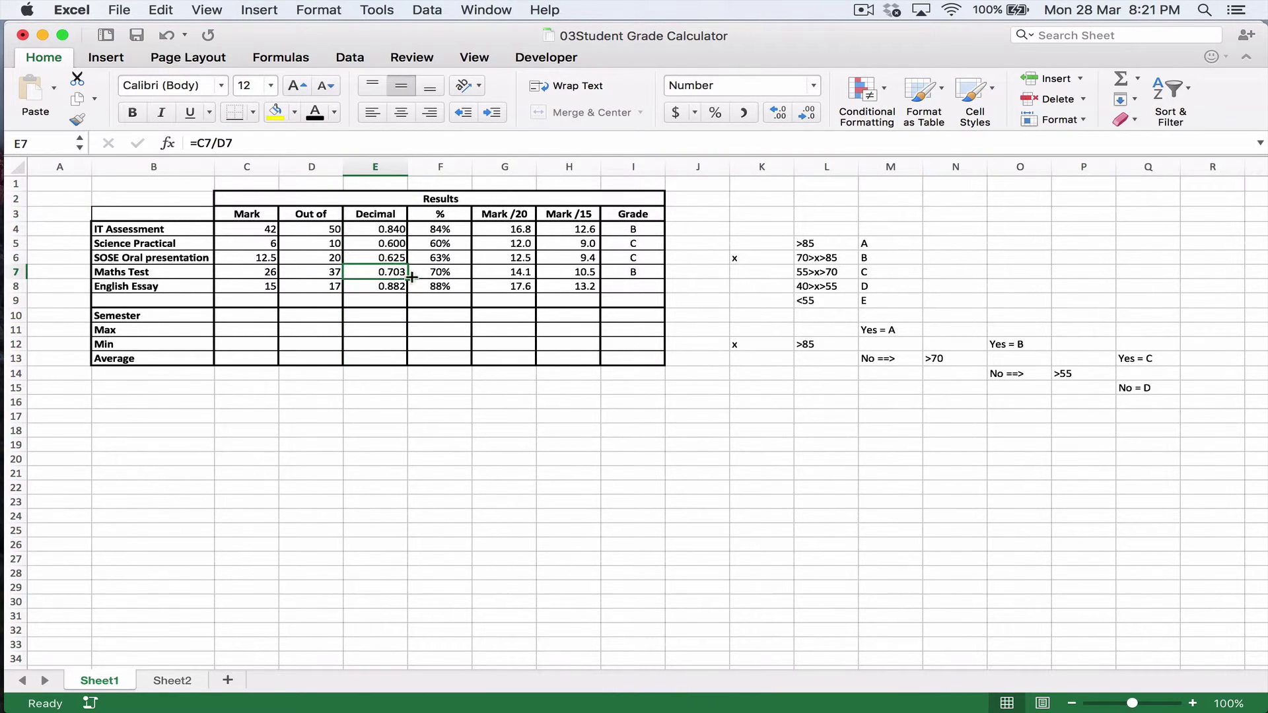
# - Copy the Maths Test grade formula from I7 down to I8, grading English Essay A
pyautogui.click(648, 273)
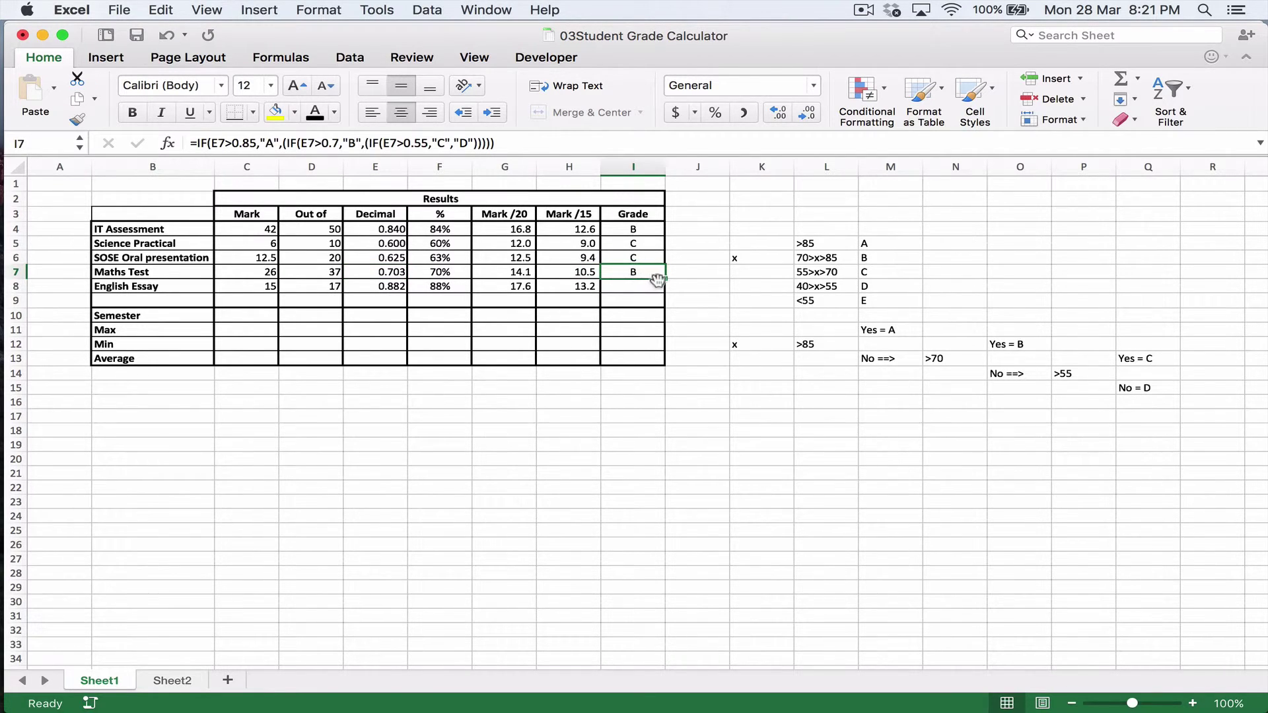
pyautogui.moveTo(663, 279); pyautogui.dragTo(662, 294)
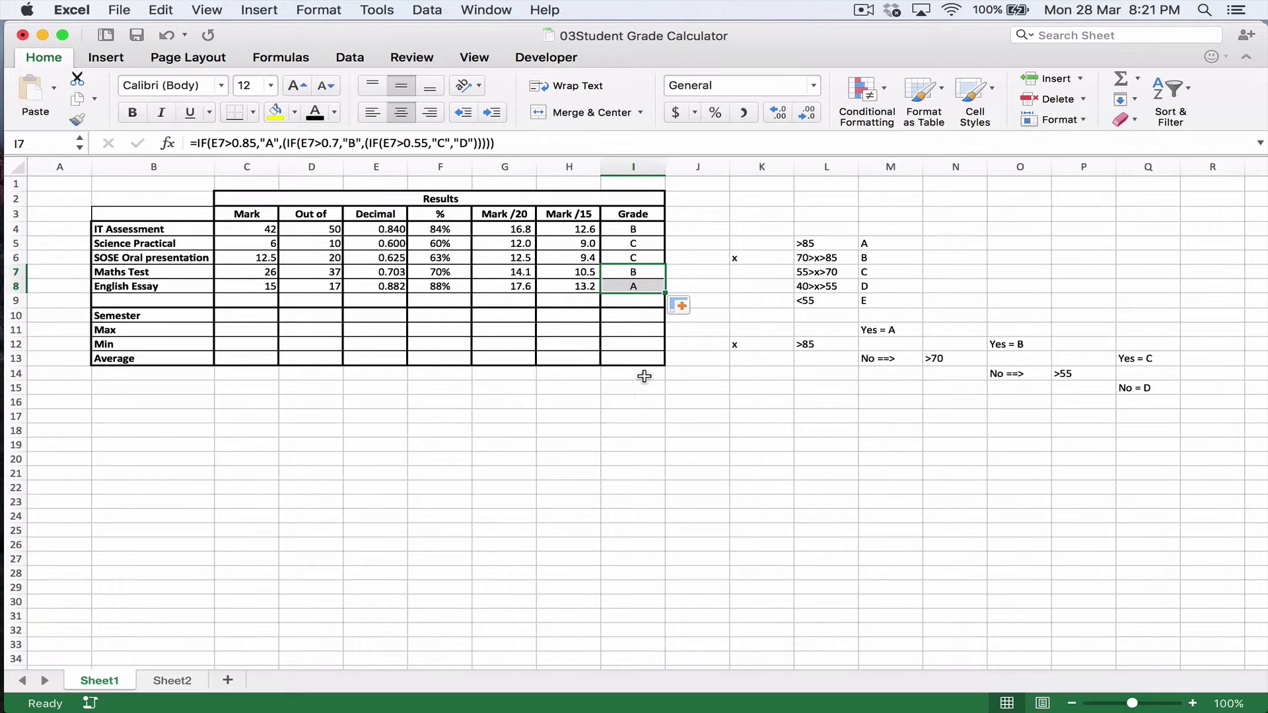
pyautogui.click(632, 416)
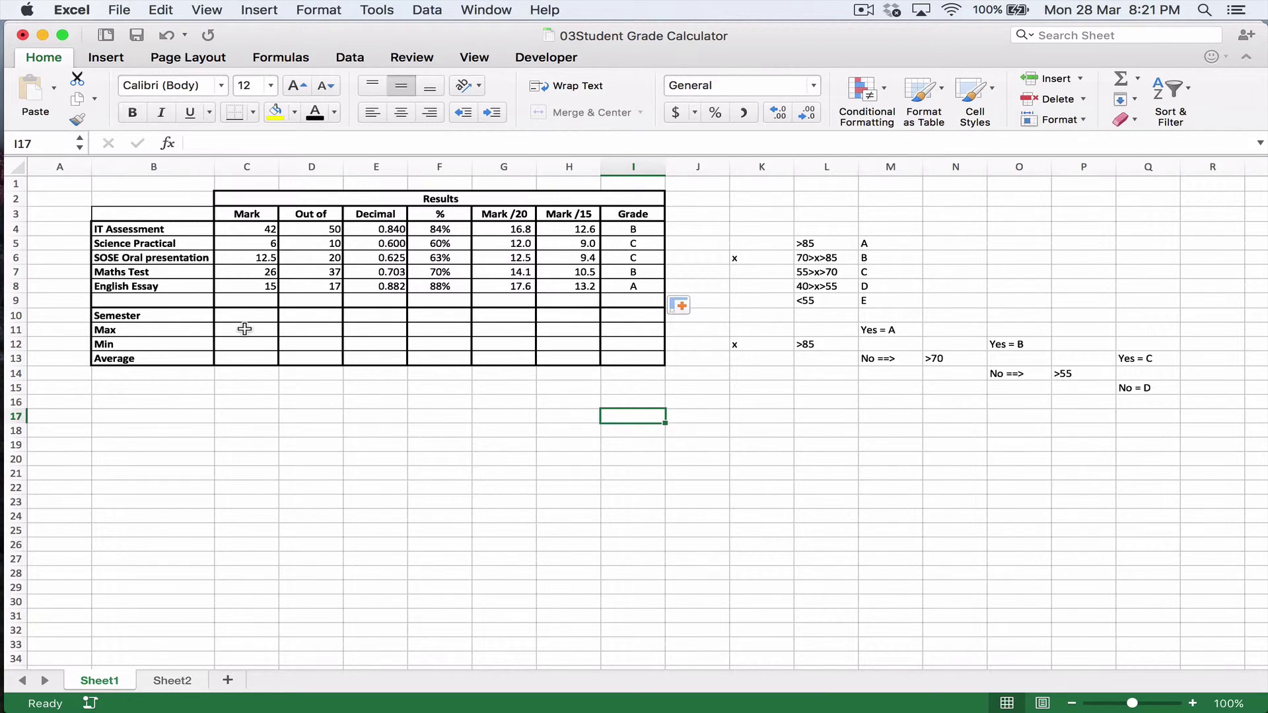
# - Enter =MAX(E4:E8) in E11, showing 0.882 as the highest Decimal score
pyautogui.click(244, 329)
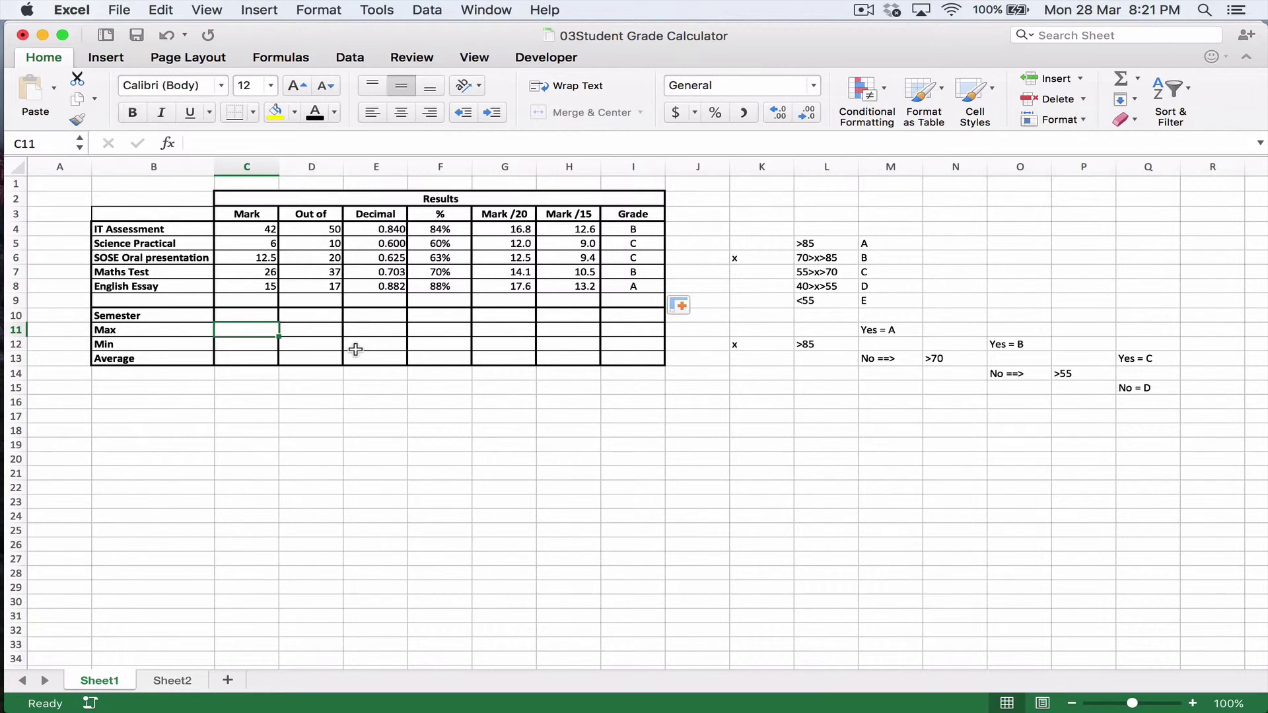
pyautogui.write('=max(')
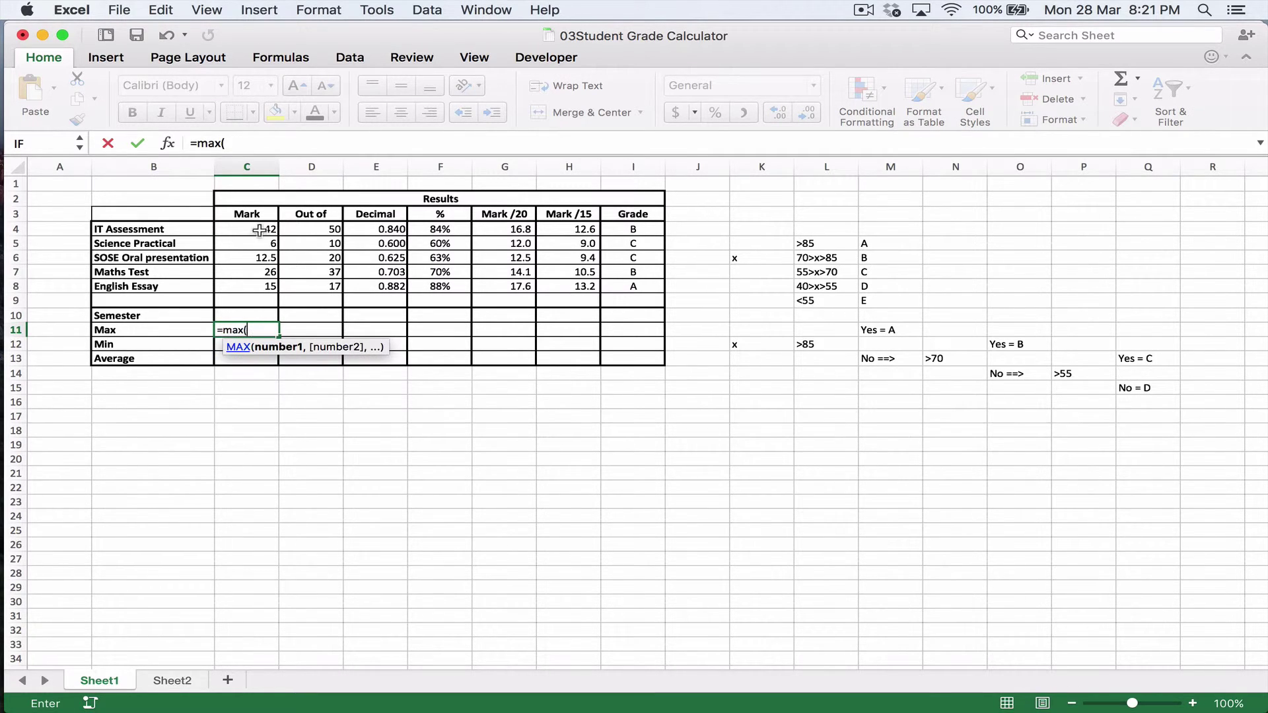
pyautogui.moveTo(260, 230); pyautogui.dragTo(252, 286)
pyautogui.press('Escape')
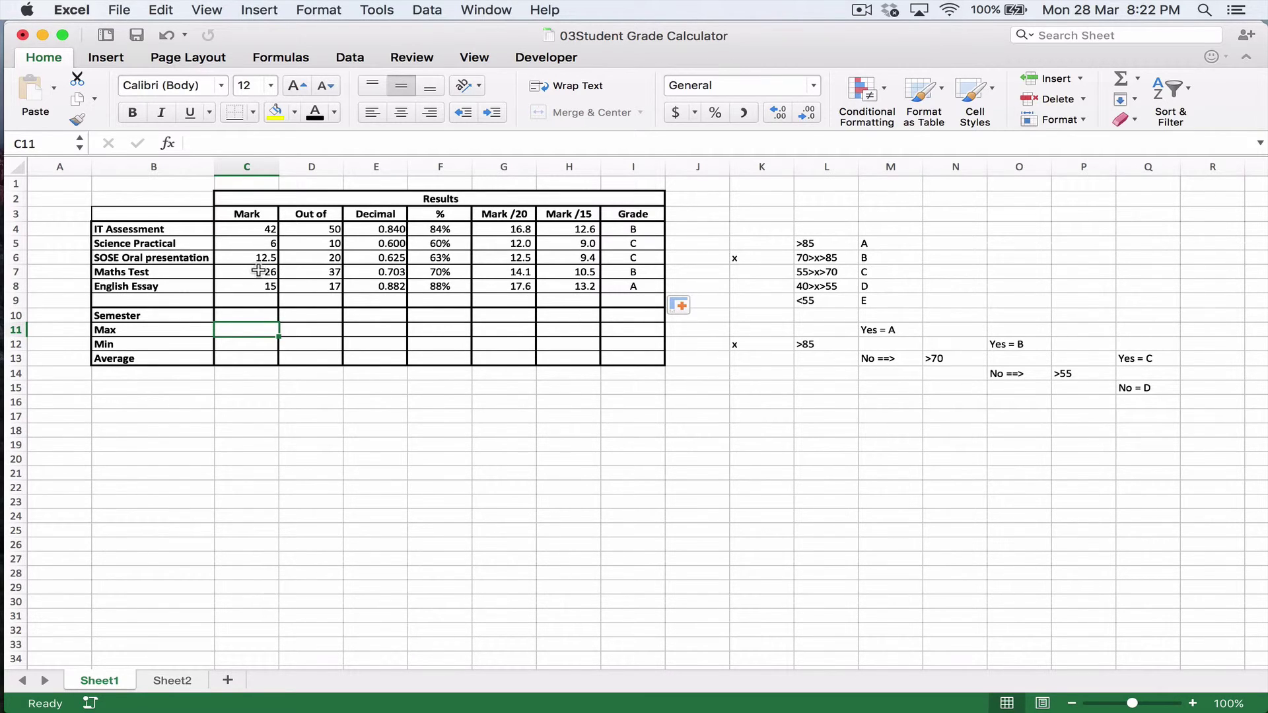
pyautogui.click(296, 329)
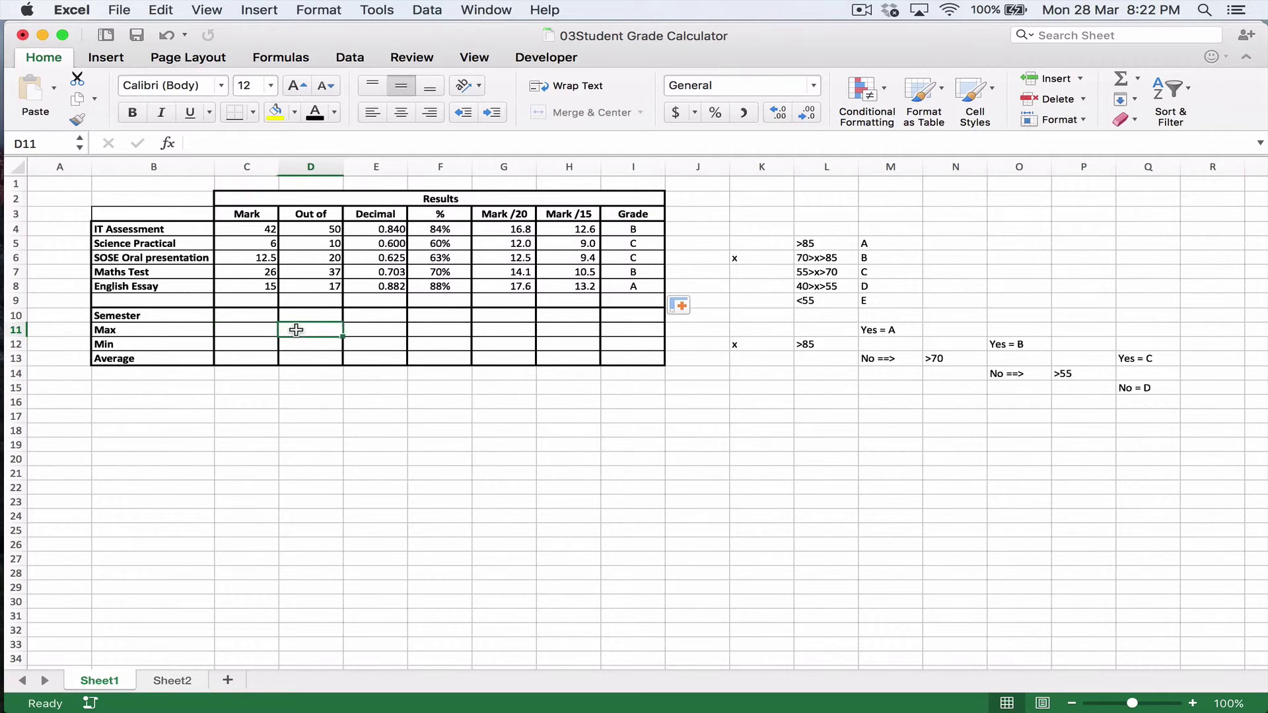
pyautogui.click(362, 329)
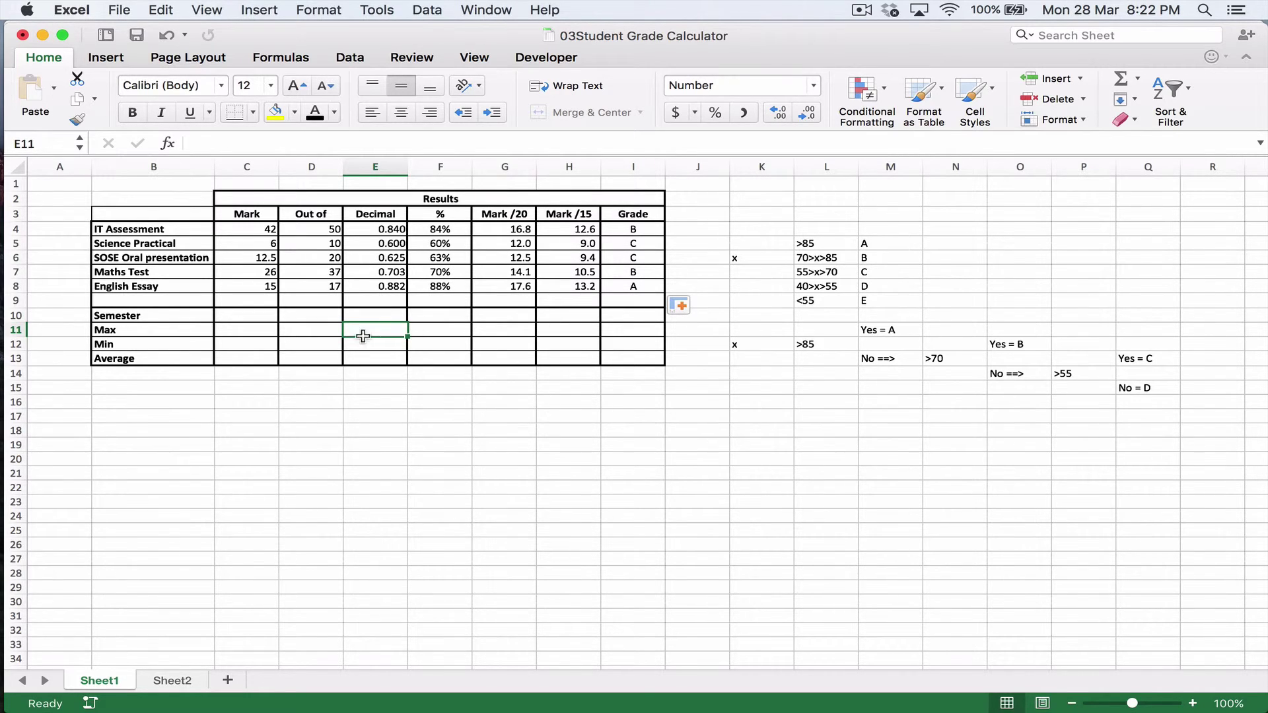
pyautogui.write('=')
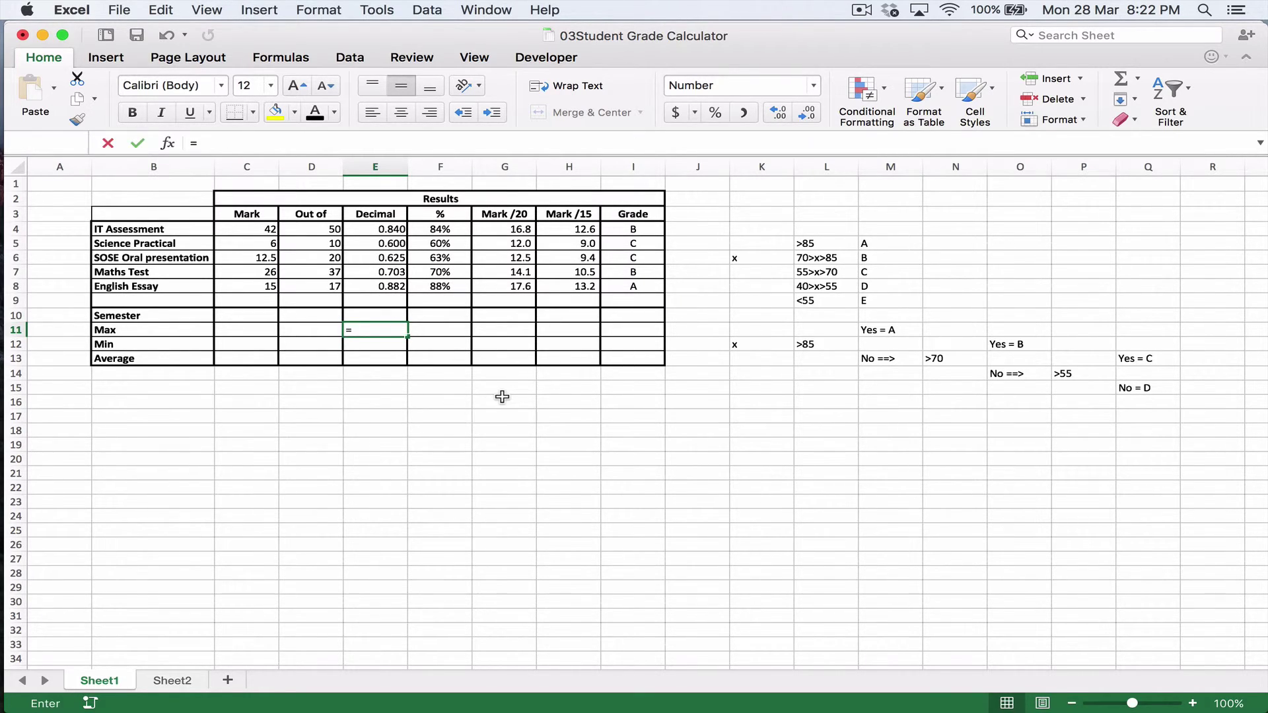
pyautogui.write('ma')
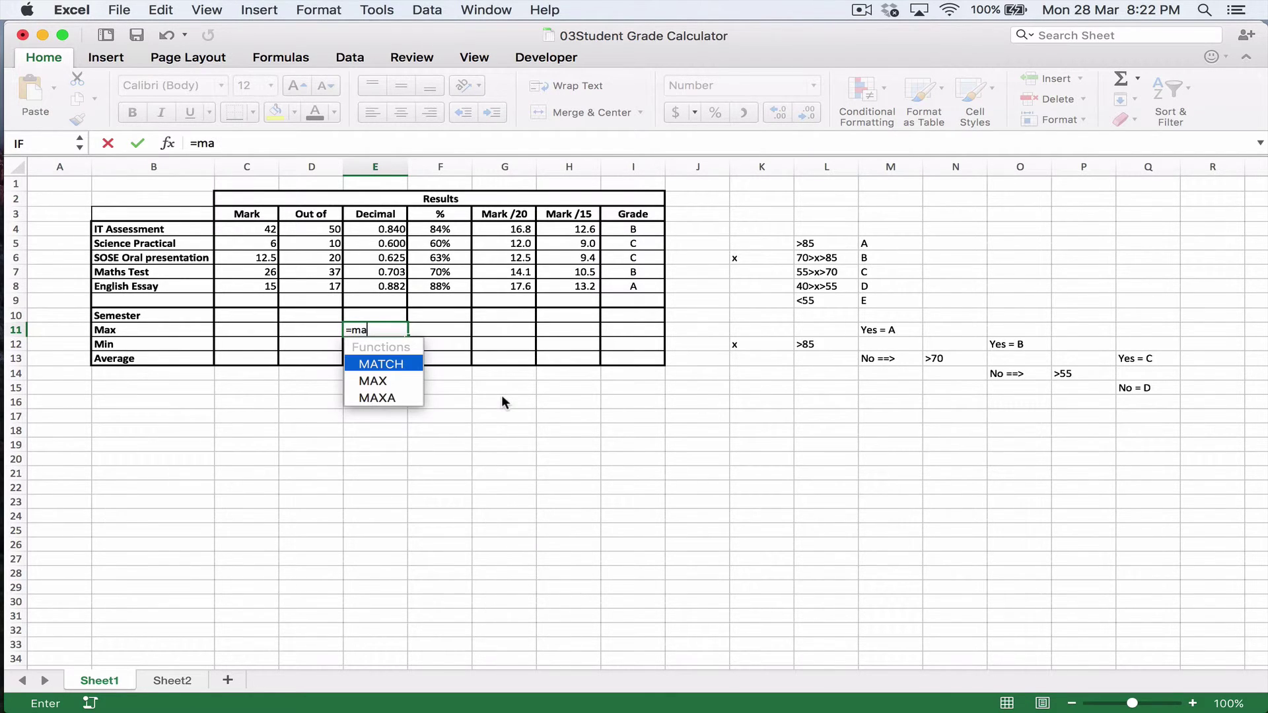
pyautogui.write('x(')
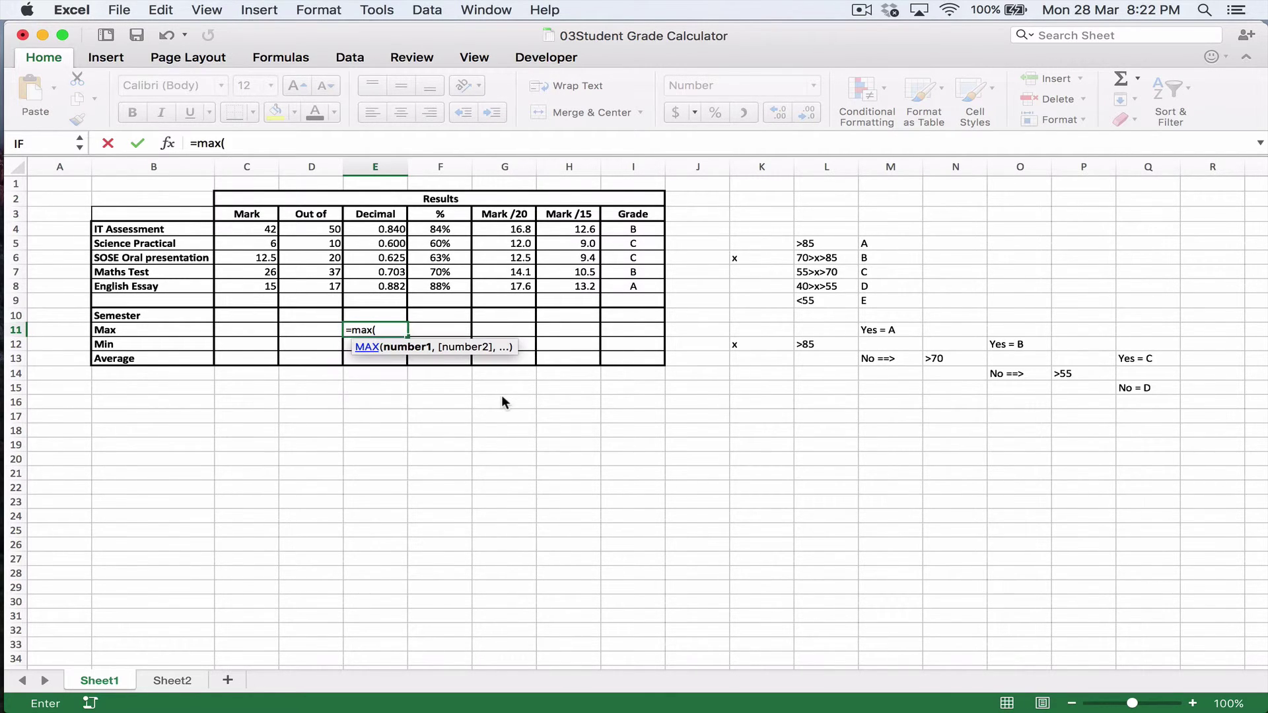
pyautogui.moveTo(400, 227); pyautogui.dragTo(387, 286)
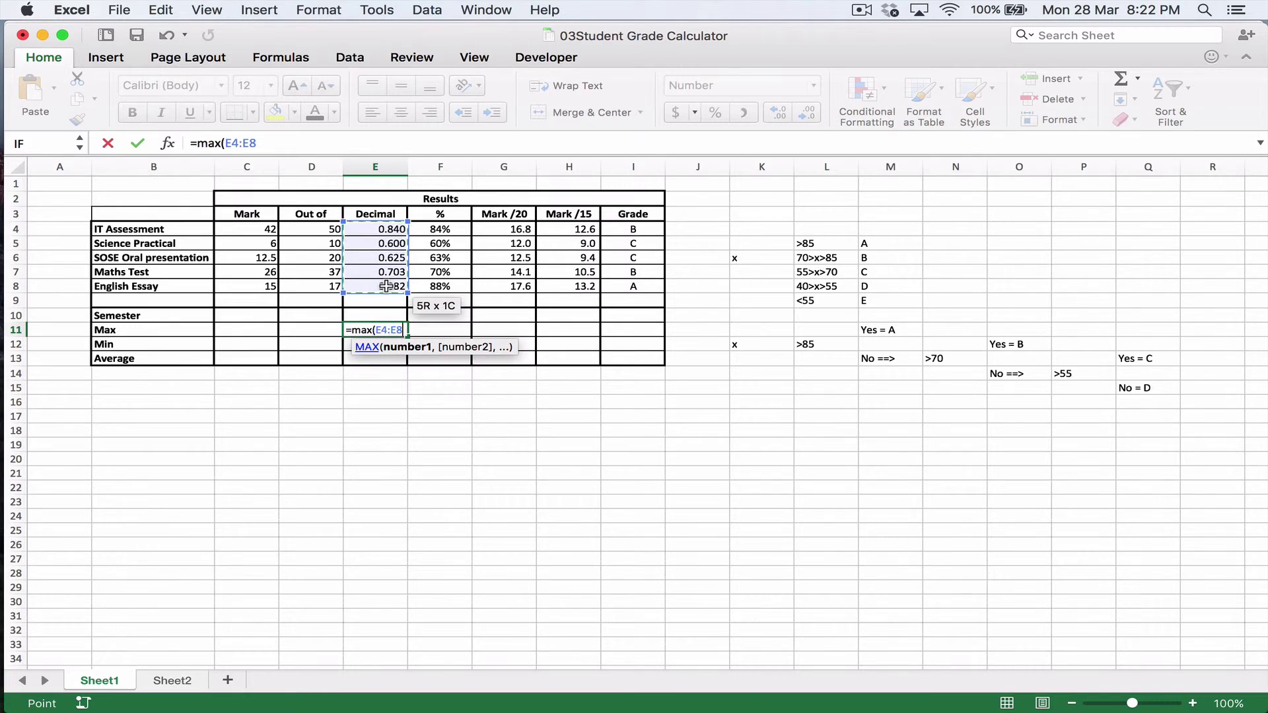
pyautogui.press('Return')
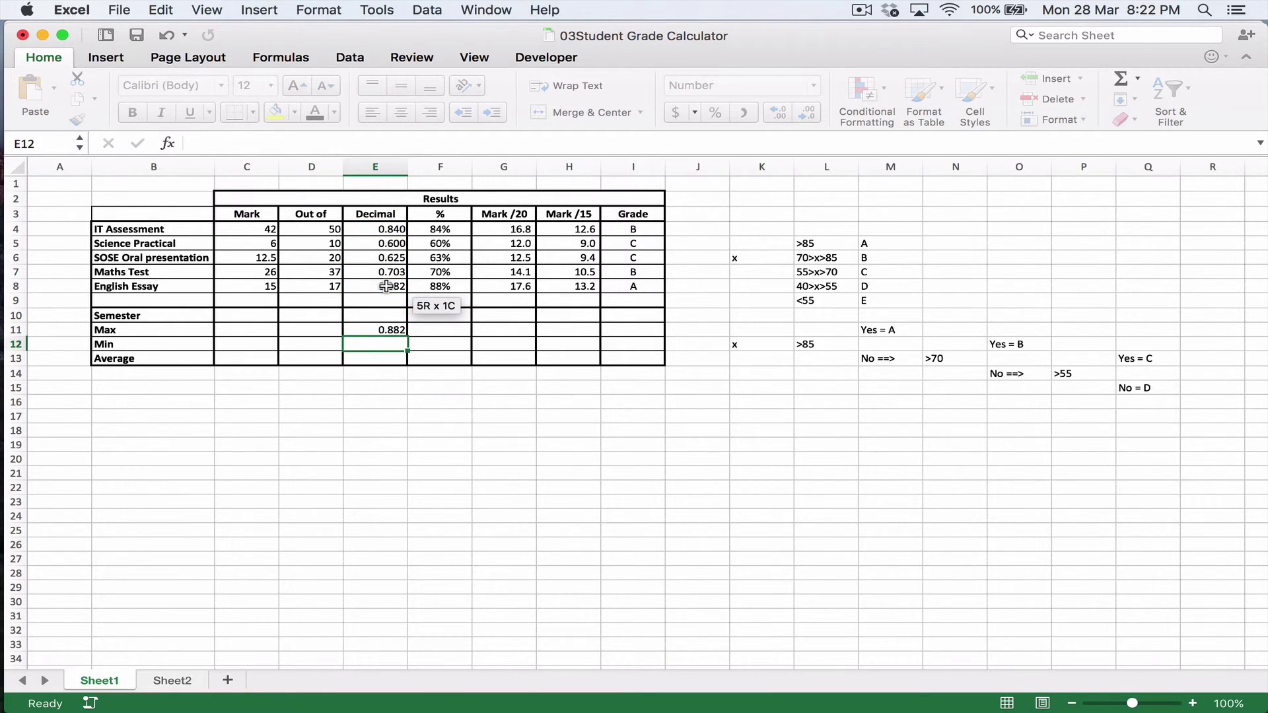
pyautogui.press('Up')
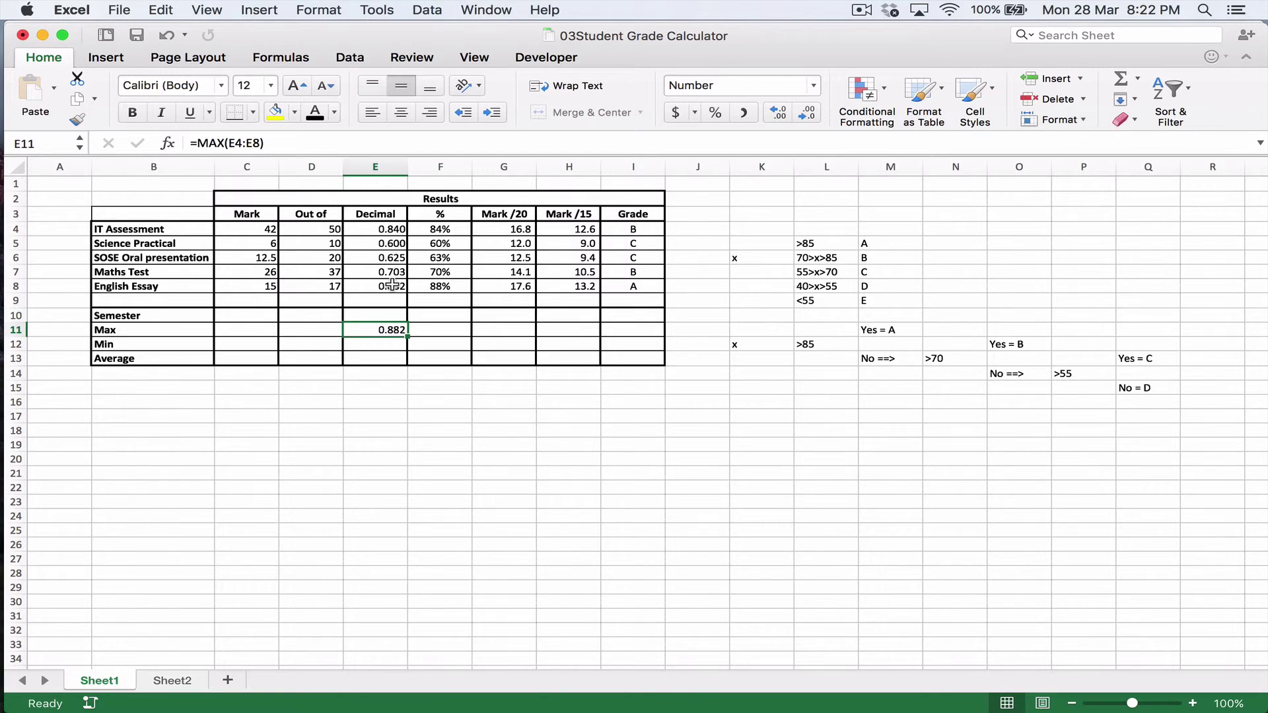
# - Enter =MIN(E4:E8) in E12, showing 0.600
pyautogui.click(388, 342)
pyautogui.write('=')
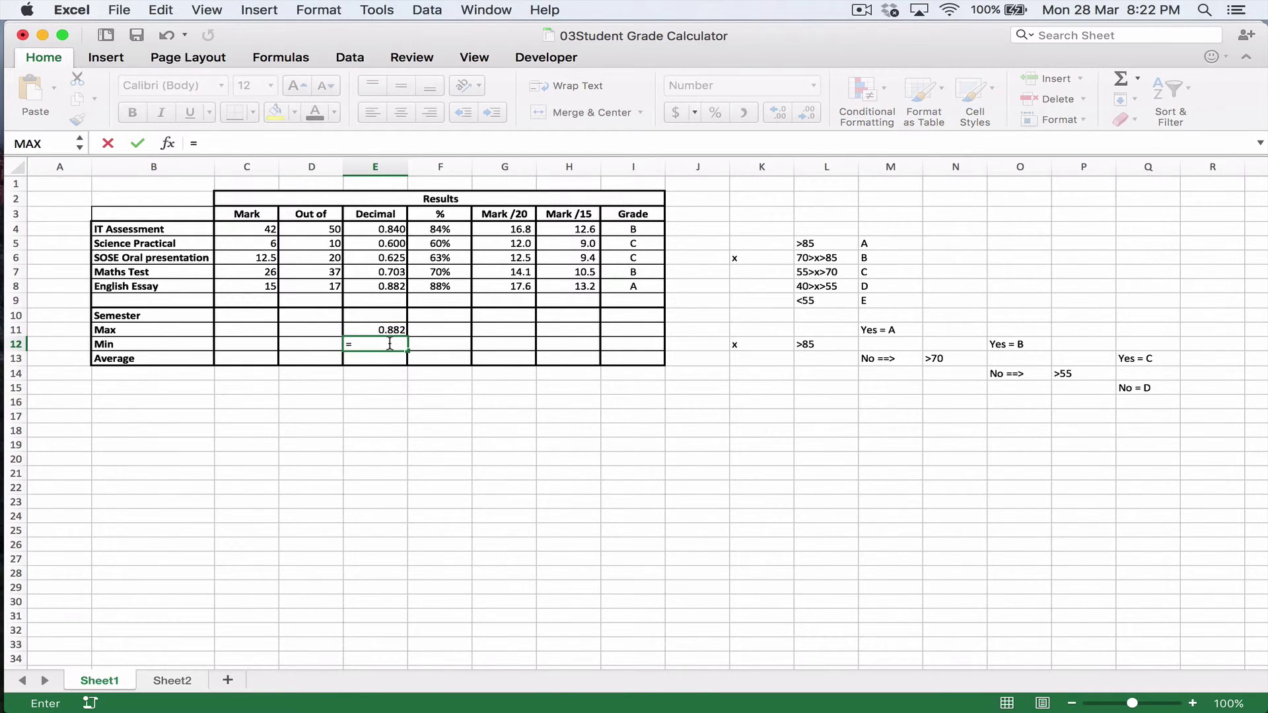
pyautogui.write('min(')
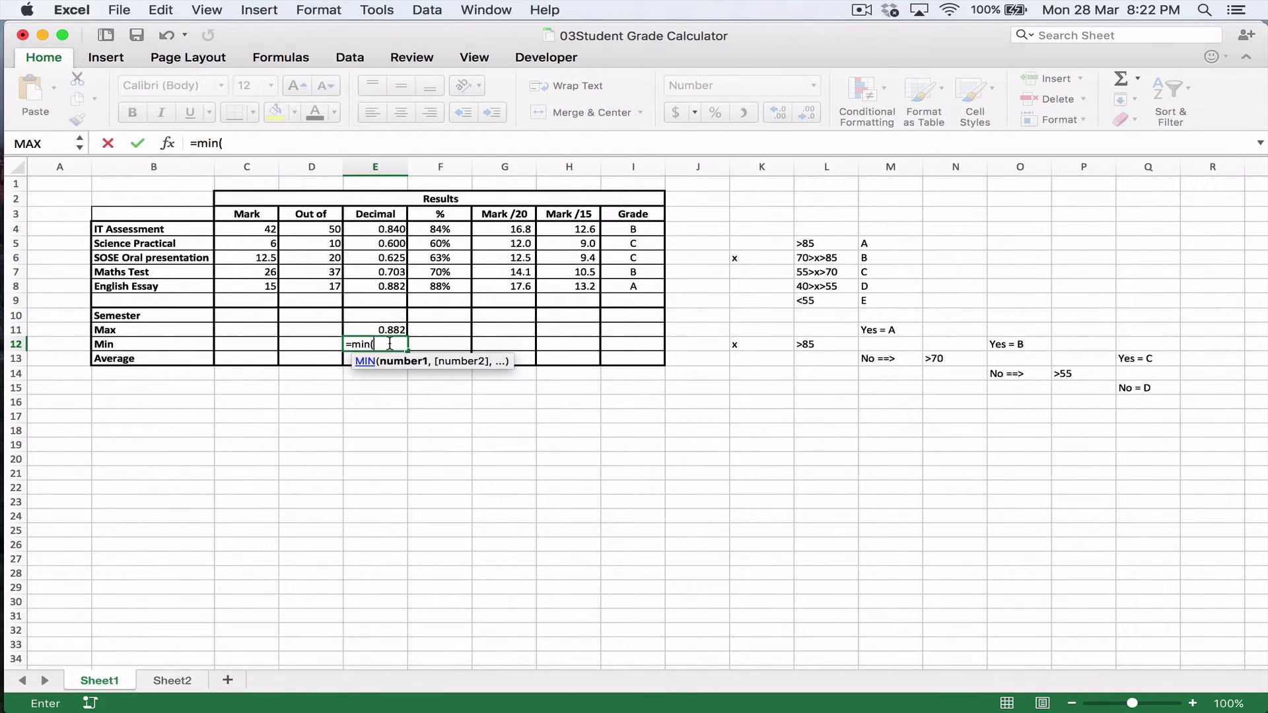
pyautogui.moveTo(386, 228); pyautogui.dragTo(385, 284)
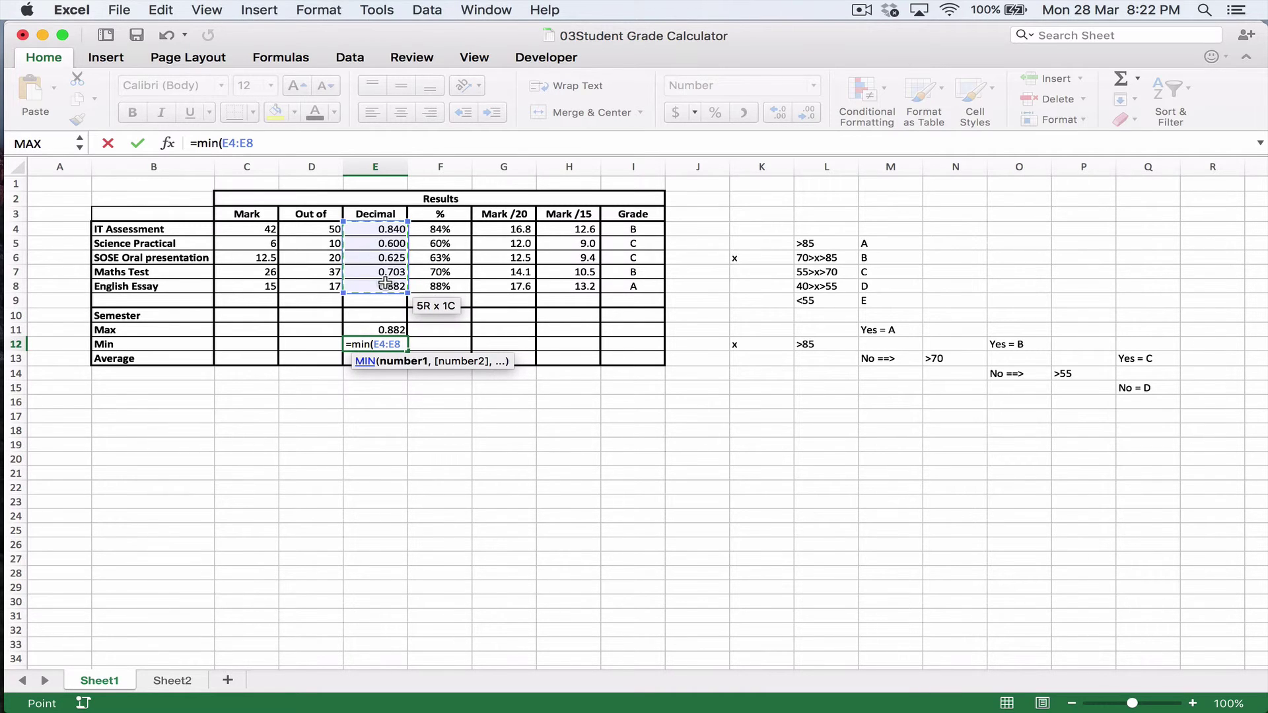
pyautogui.write(')')
pyautogui.press('Return')
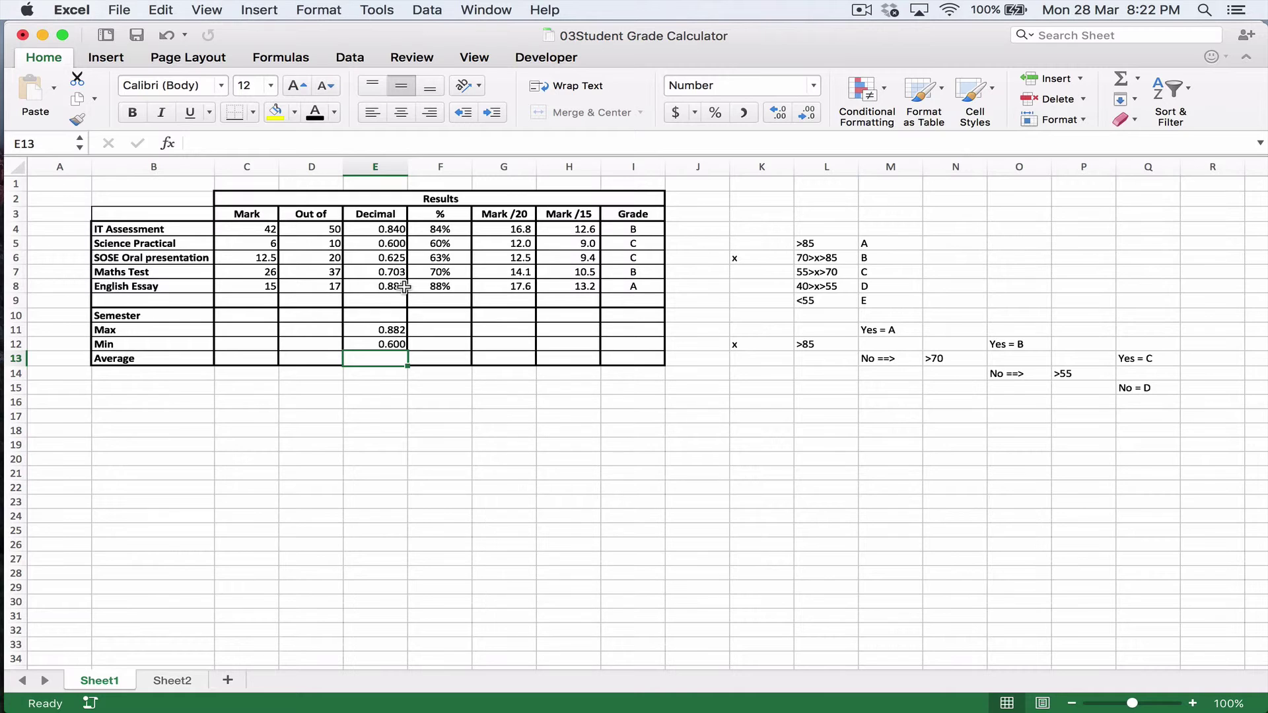
# - Enter =AVERAGE(E4:E8) in E13, showing 0.730
pyautogui.write('=average(')
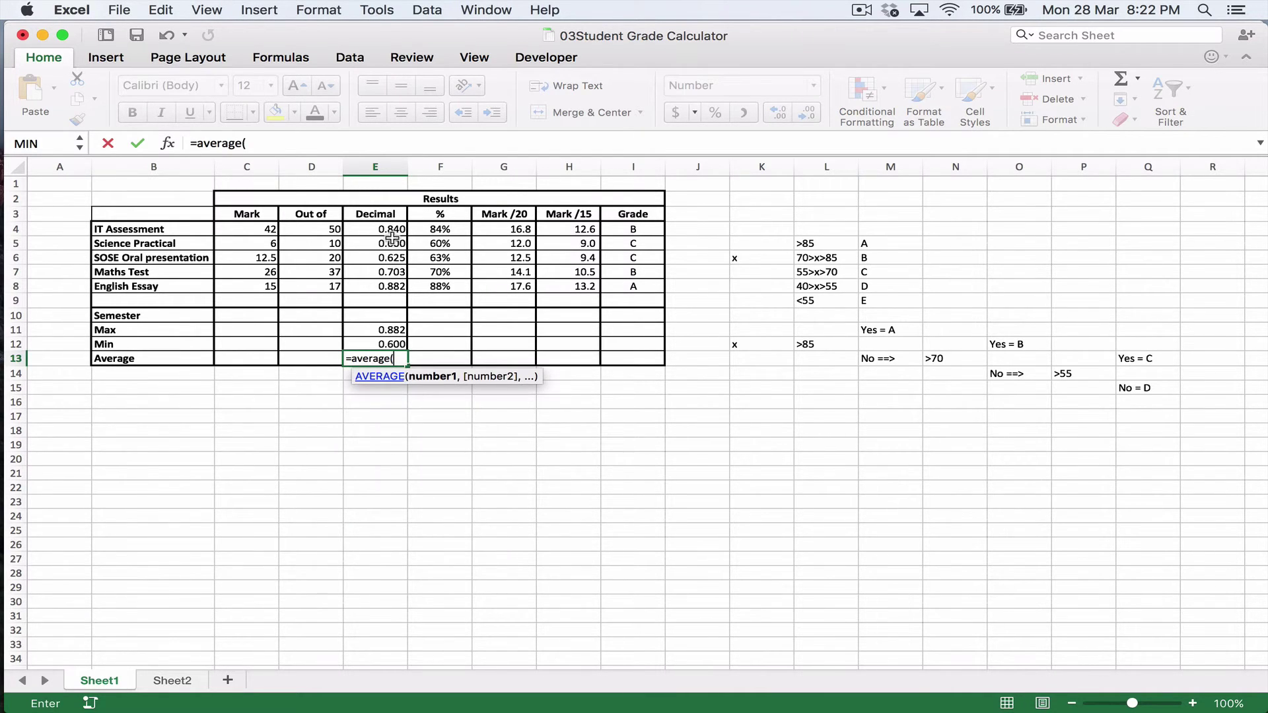
pyautogui.moveTo(390, 230); pyautogui.dragTo(389, 284)
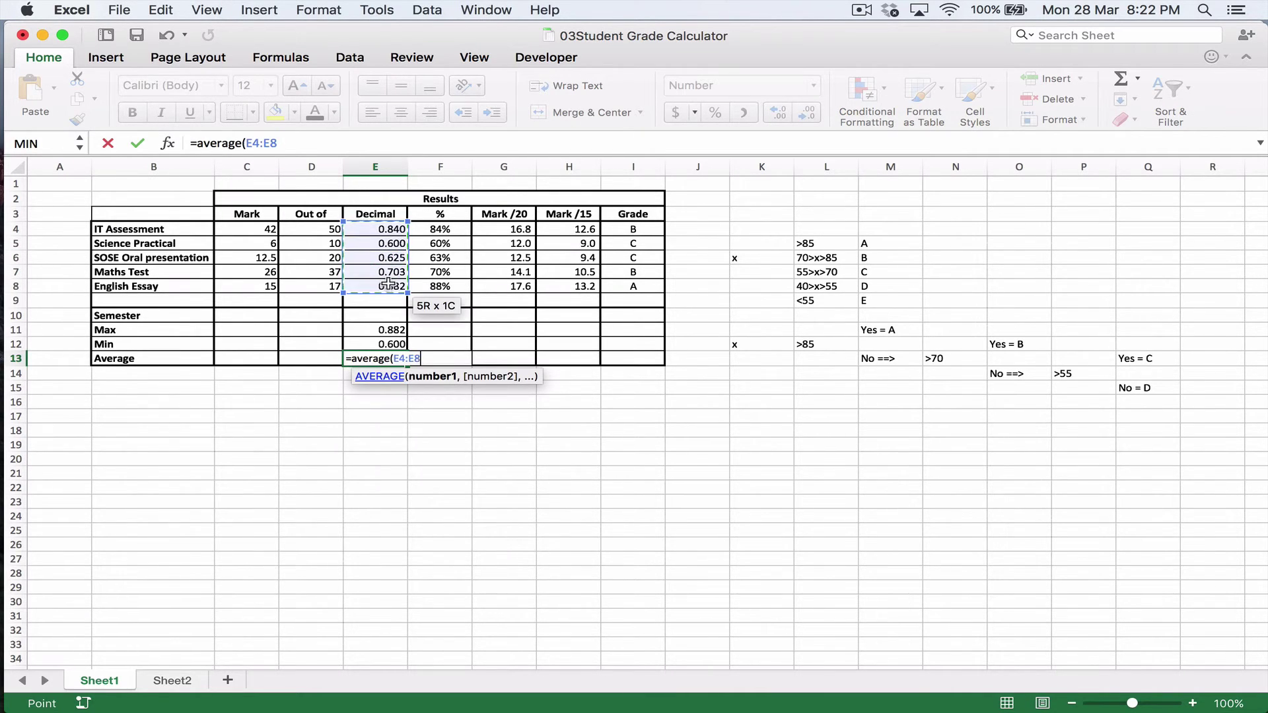
pyautogui.write(')')
pyautogui.press('Return')
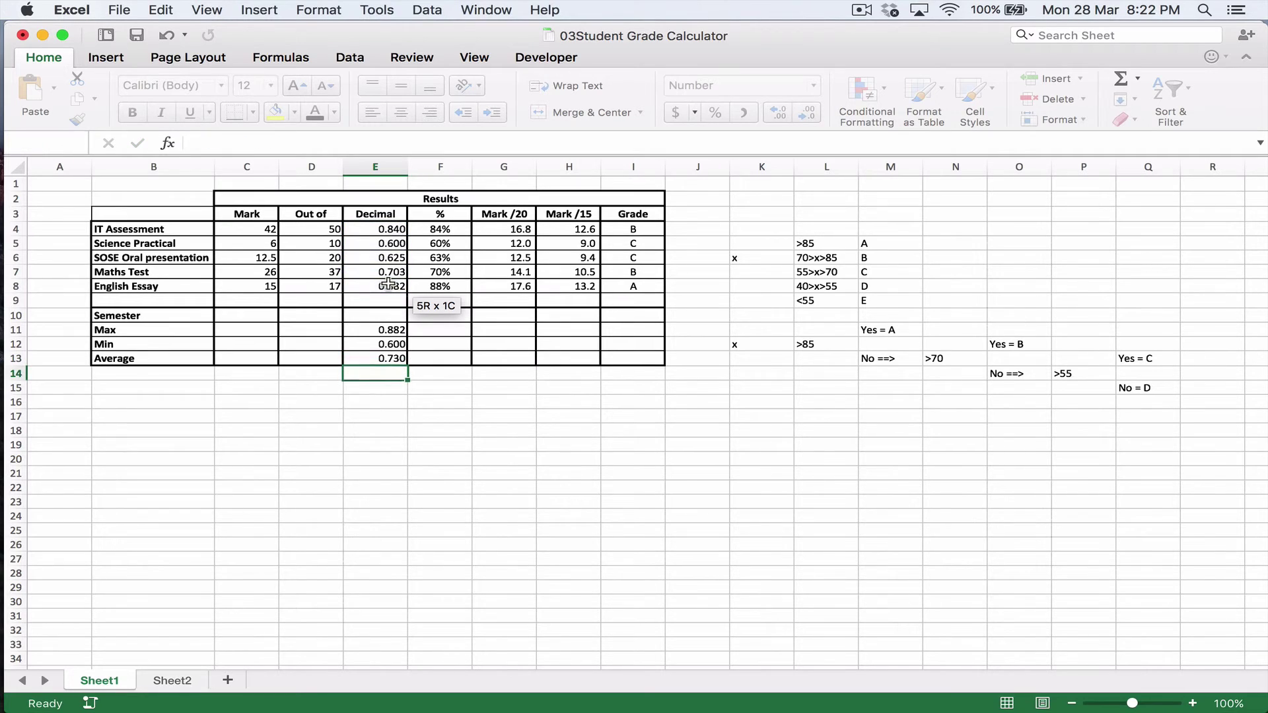
pyautogui.press('Up')
# - Fill E11:E13 right to column H, e.g. 17.647, 12.000, 14.600 under Mark /20
pyautogui.moveTo(389, 328); pyautogui.dragTo(578, 360)
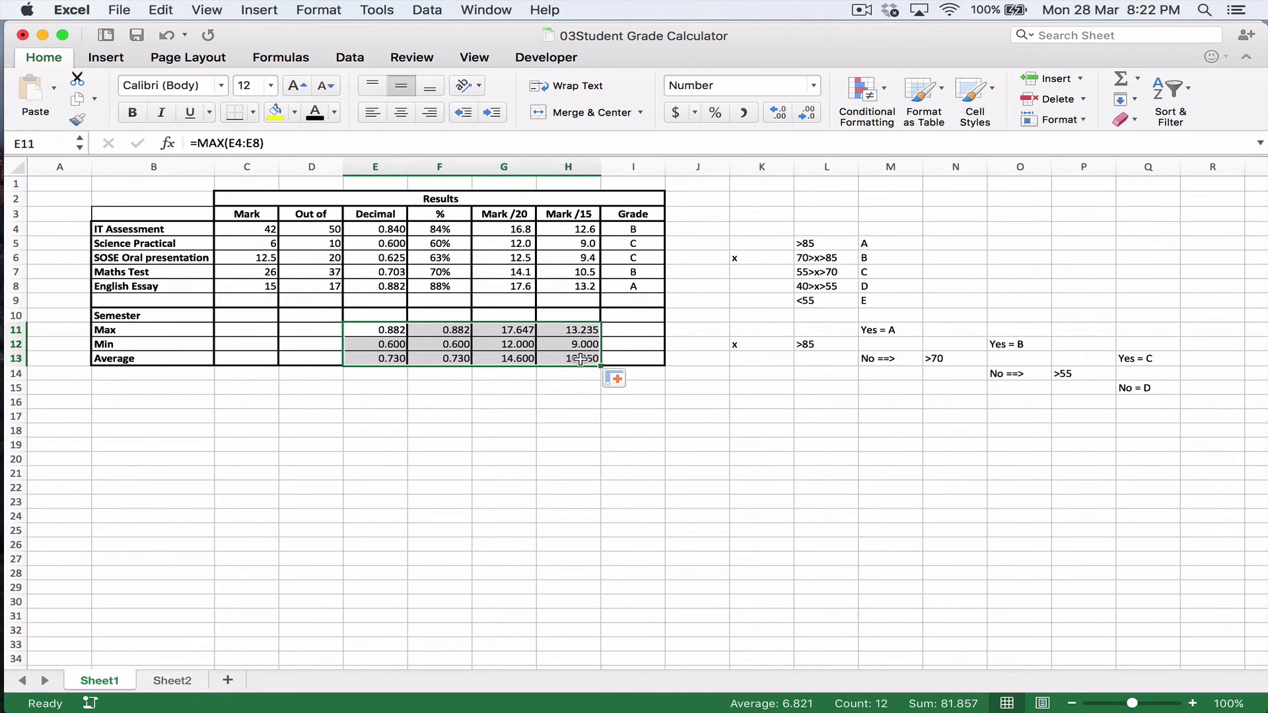
pyautogui.press('super+z')
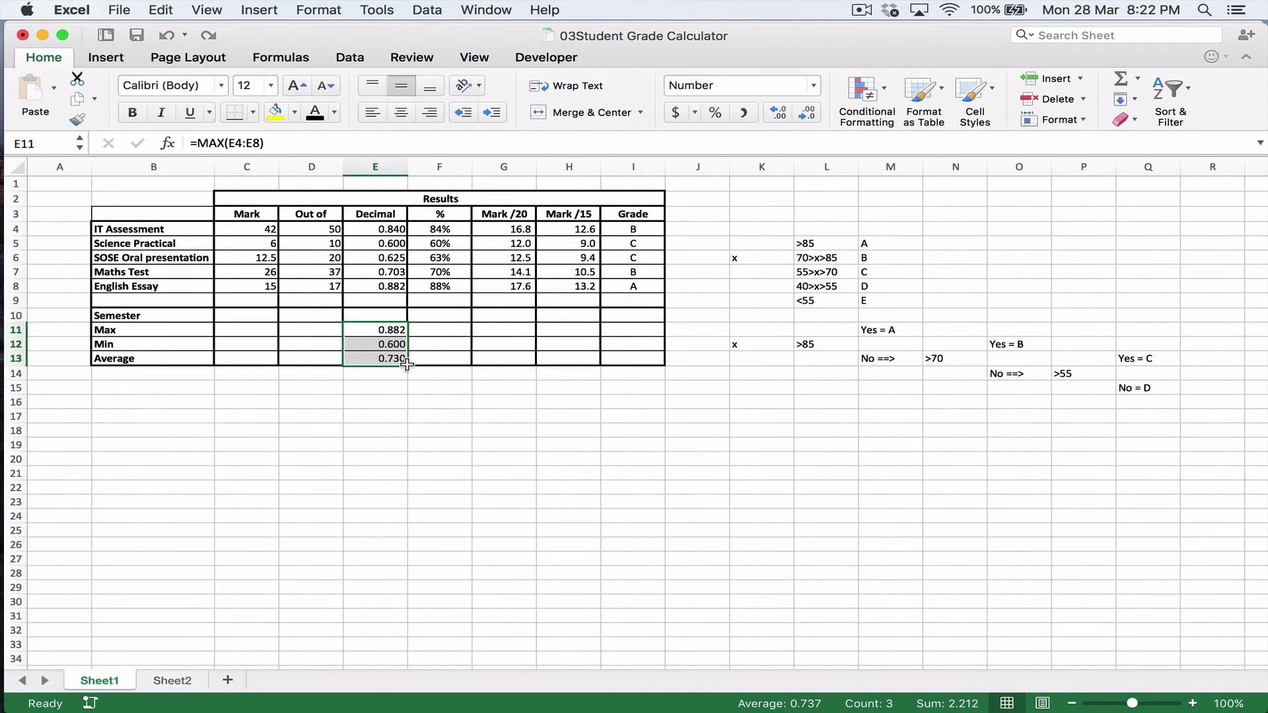
pyautogui.moveTo(406, 364); pyautogui.dragTo(425, 368)
pyautogui.moveTo(390, 330); pyautogui.dragTo(393, 359)
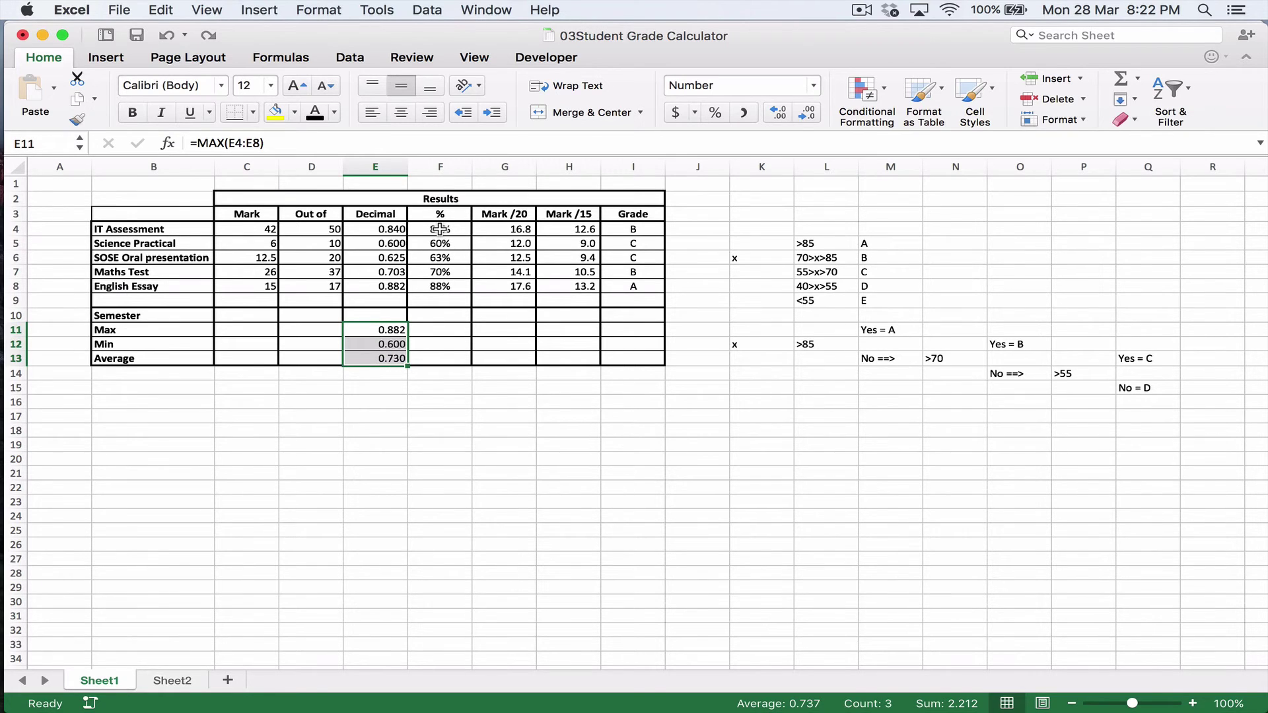
pyautogui.moveTo(440, 228); pyautogui.dragTo(631, 229)
pyautogui.press('cmd+c')
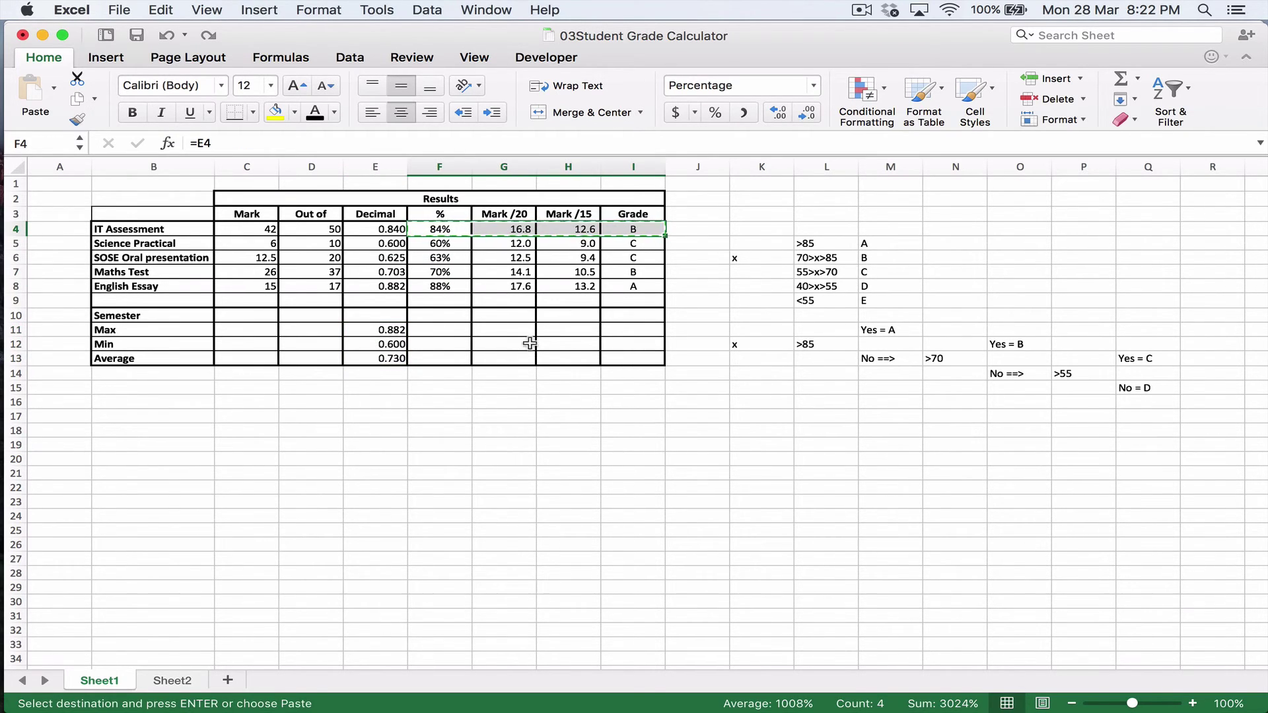
pyautogui.click(446, 331)
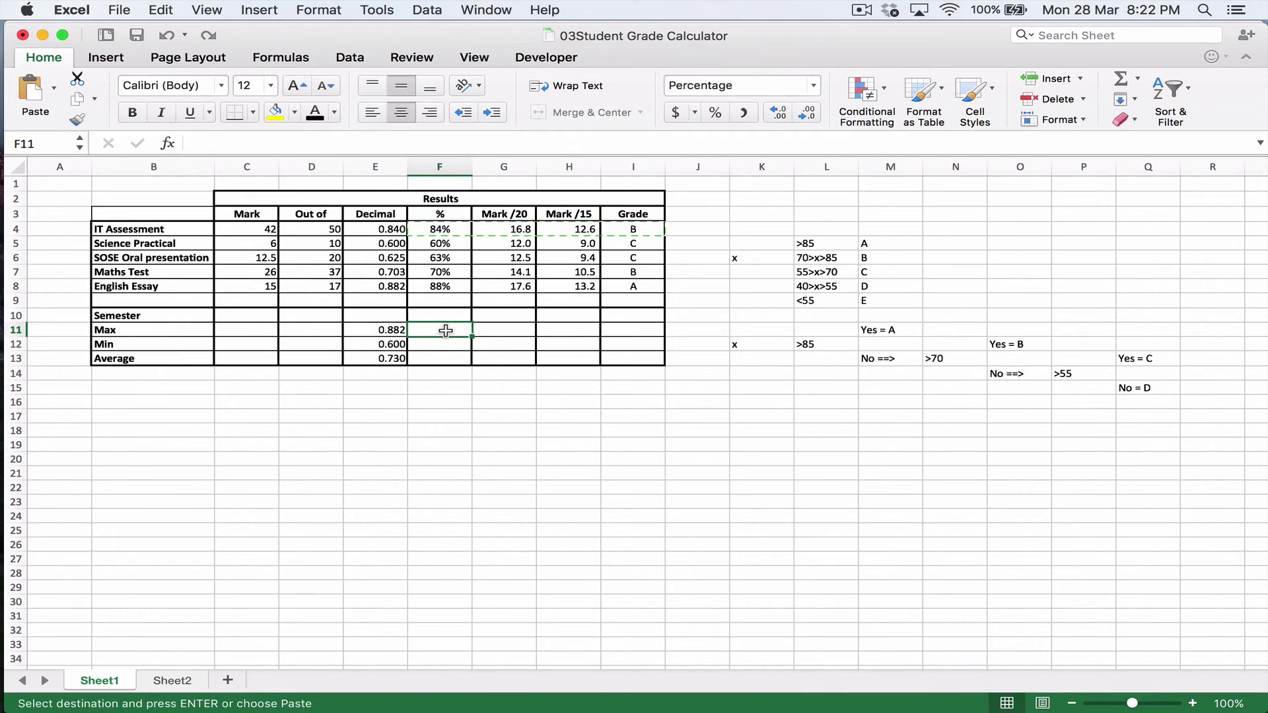
pyautogui.press('Left')
pyautogui.press('Down')
pyautogui.press('Down')
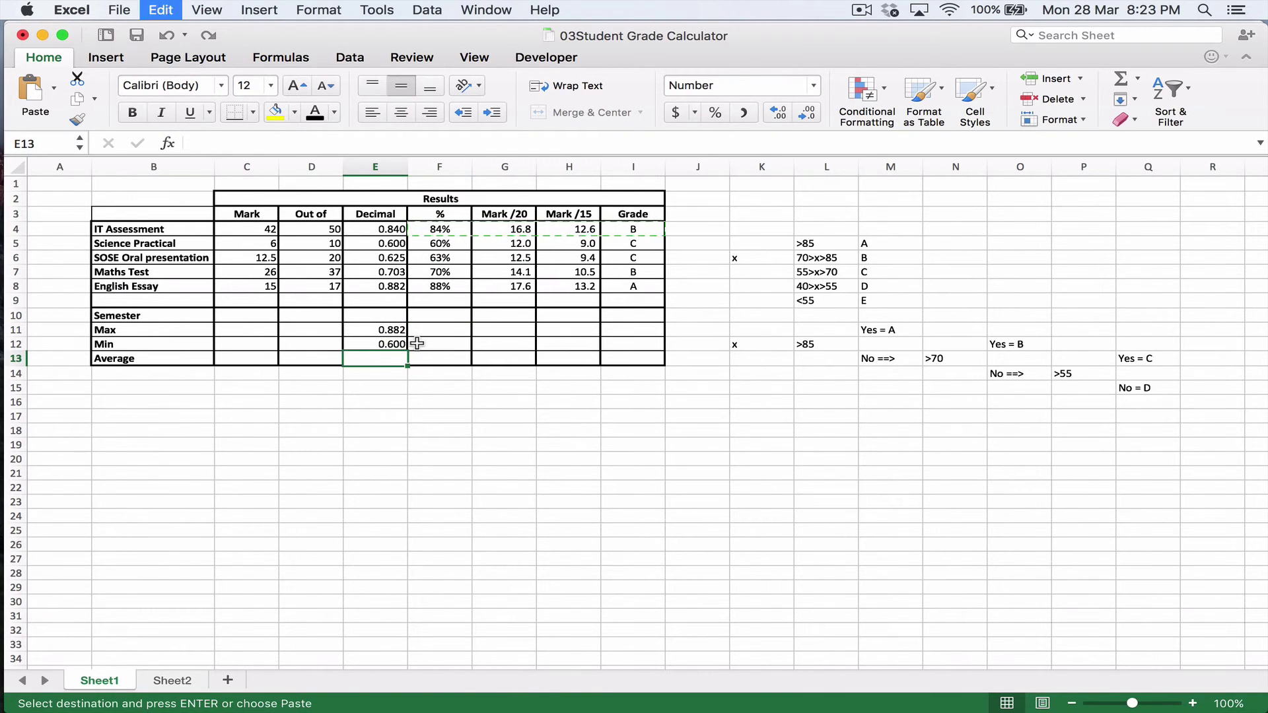
pyautogui.press('cmd+y')
pyautogui.moveTo(395, 330); pyautogui.dragTo(574, 363)
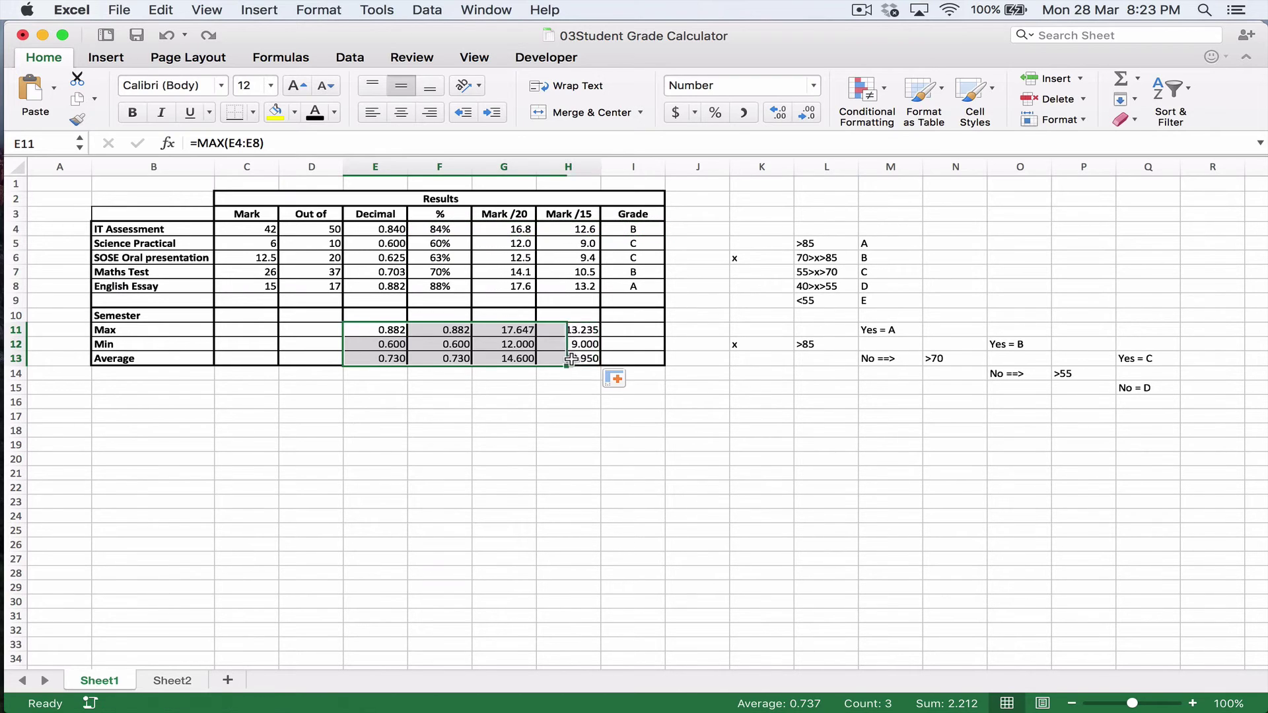
pyautogui.click(588, 421)
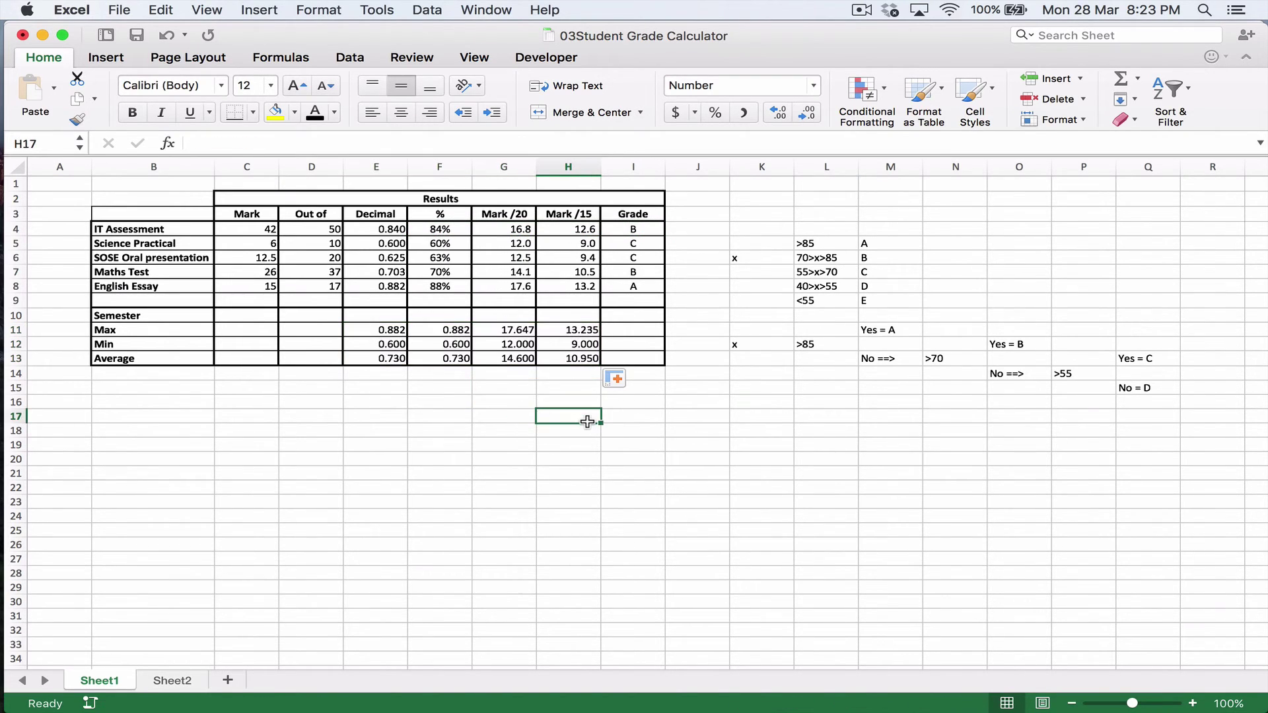
# - Paste the I4 grade formula into I11, I12 and I13, grading Max A, Min C, Average B
pyautogui.click(626, 333)
pyautogui.press('Up')
pyautogui.press('Up')
pyautogui.press('Up')
pyautogui.press('Up')
pyautogui.press('Up')
pyautogui.press('Up')
pyautogui.press('Up')
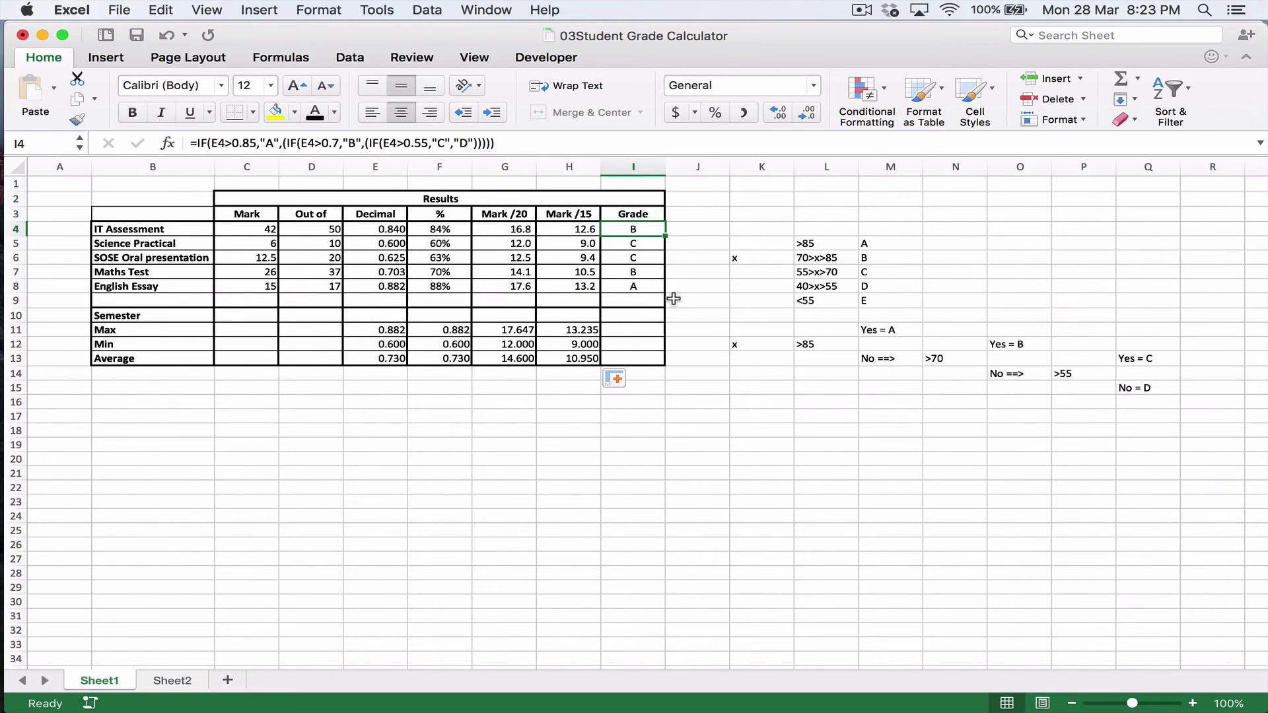
pyautogui.press('super+c')
pyautogui.press('Down')
pyautogui.press('Down')
pyautogui.press('Down')
pyautogui.press('Down')
pyautogui.press('Down')
pyautogui.press('Down')
pyautogui.press('Down')
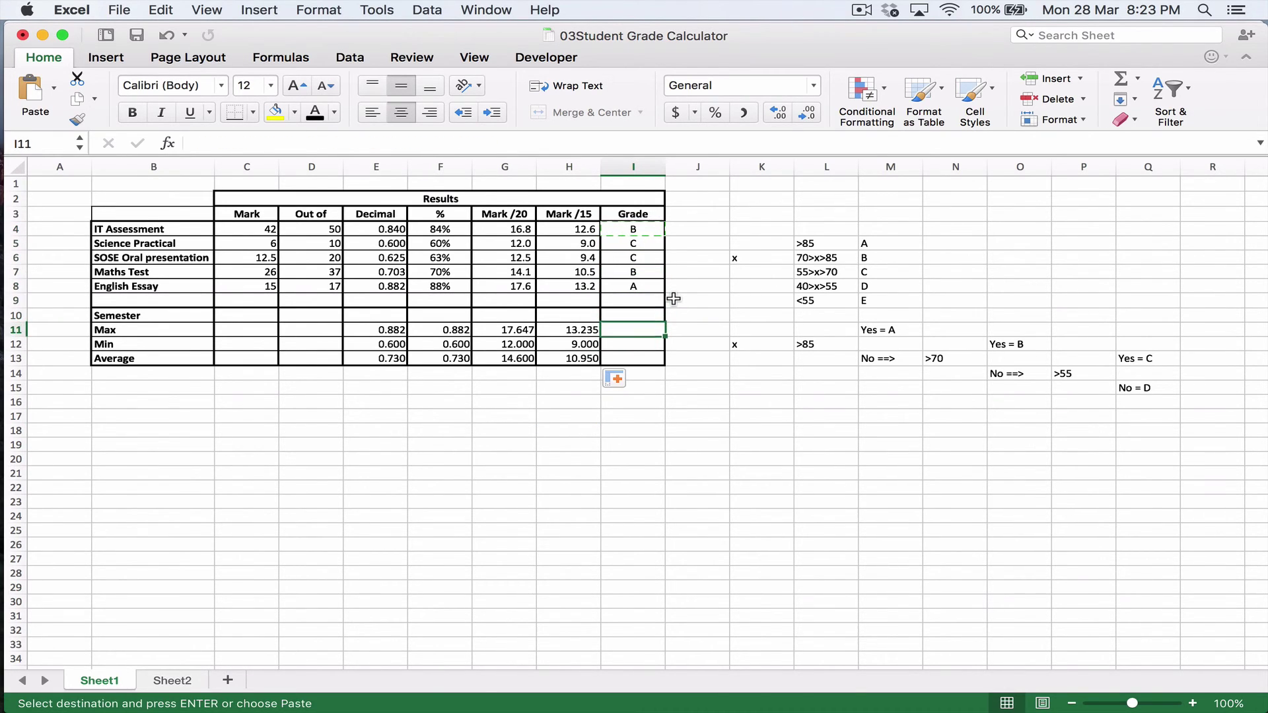
pyautogui.press('super+v')
pyautogui.press('Down')
pyautogui.press('super+v')
pyautogui.press('Down')
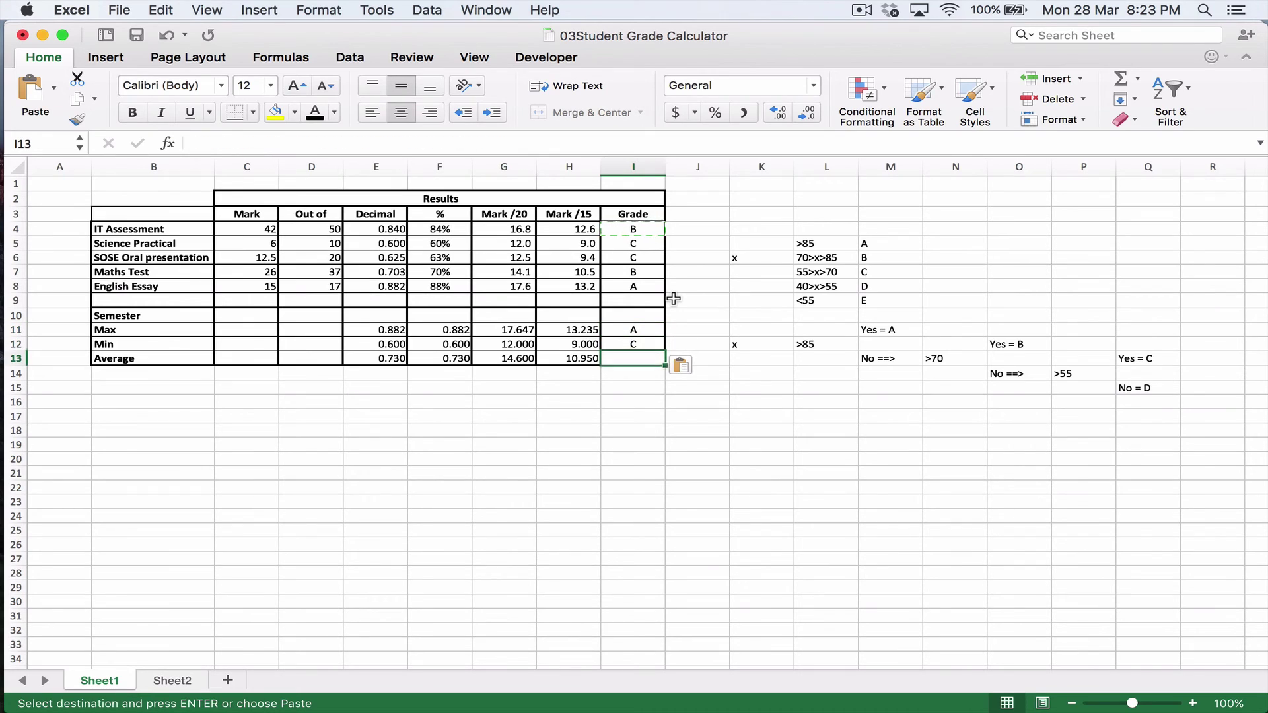
pyautogui.press('super+v')
pyautogui.press('Up')
pyautogui.press('Up')
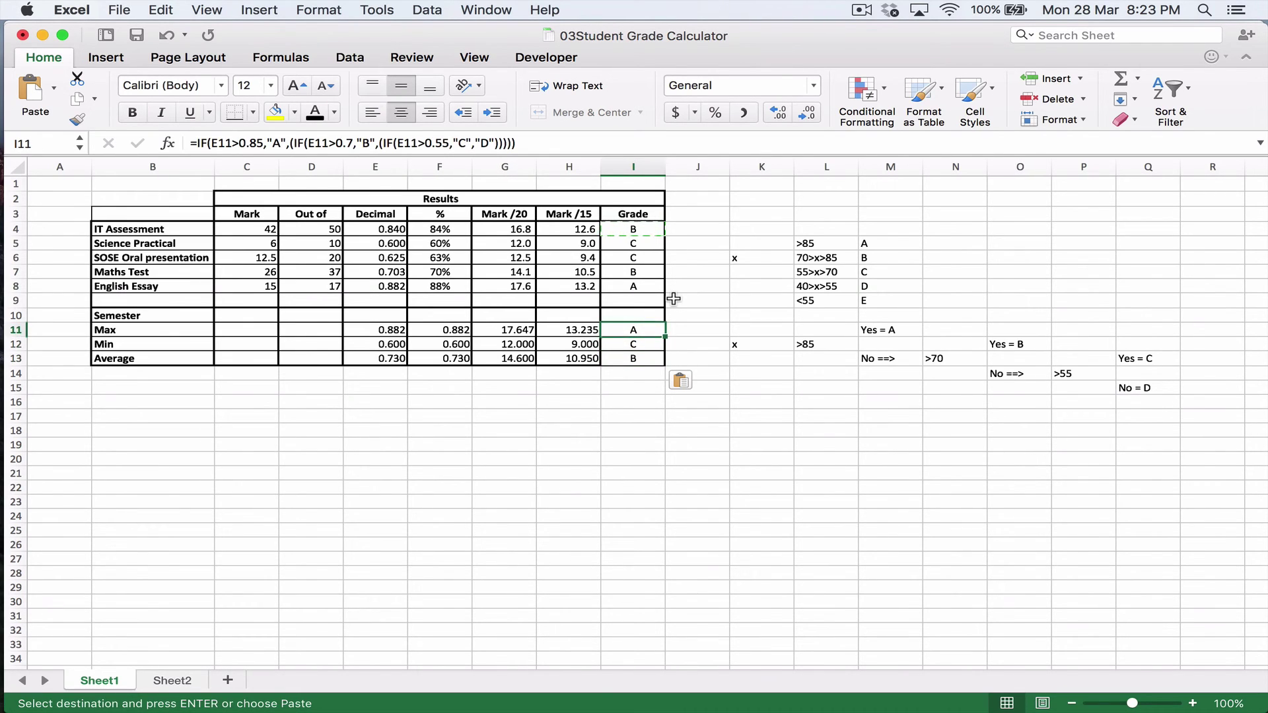
pyautogui.click(645, 358)
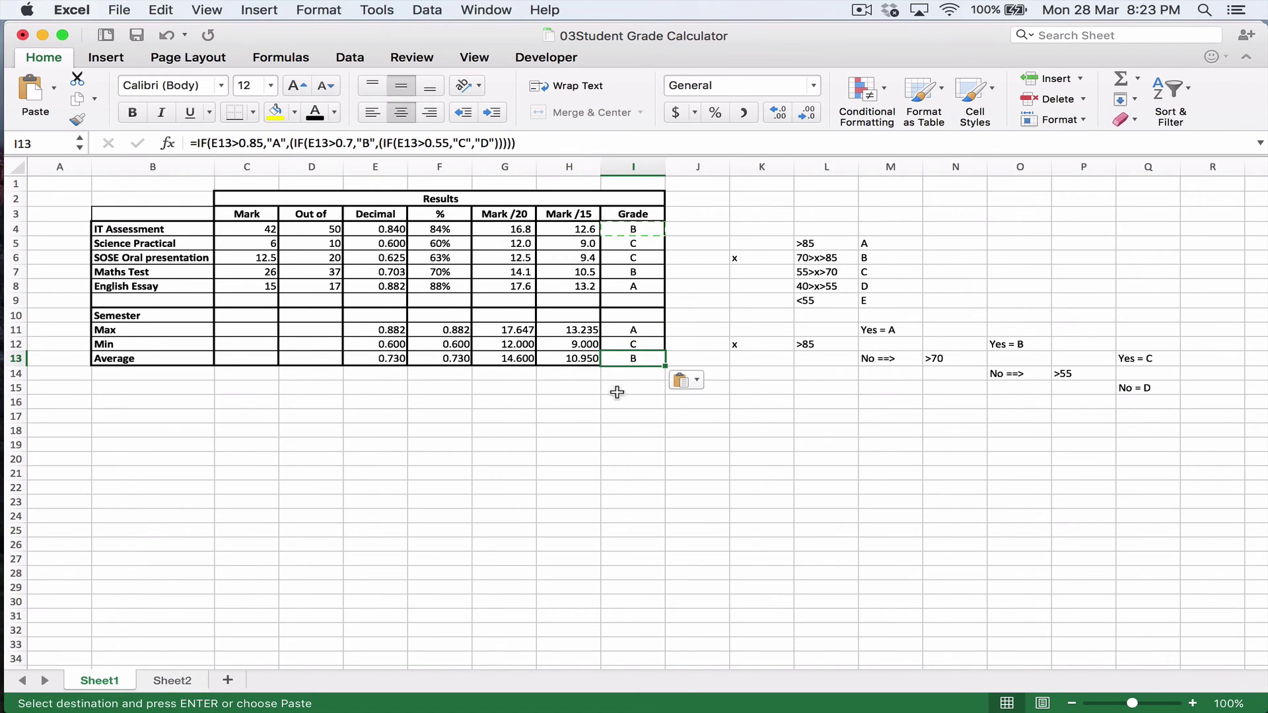